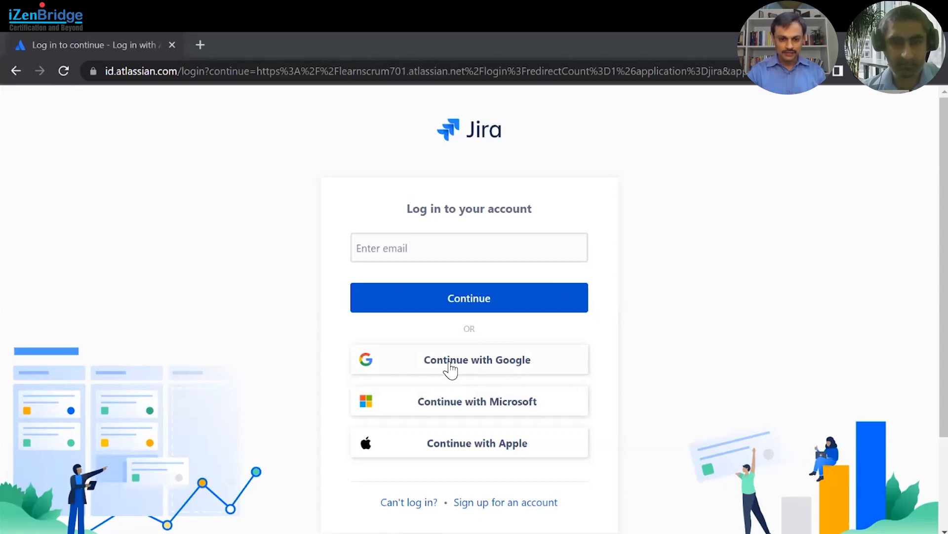
Step: Log in with the Google account and open the backlog of the Scrum Development Project
click(449, 370)
click(426, 278)
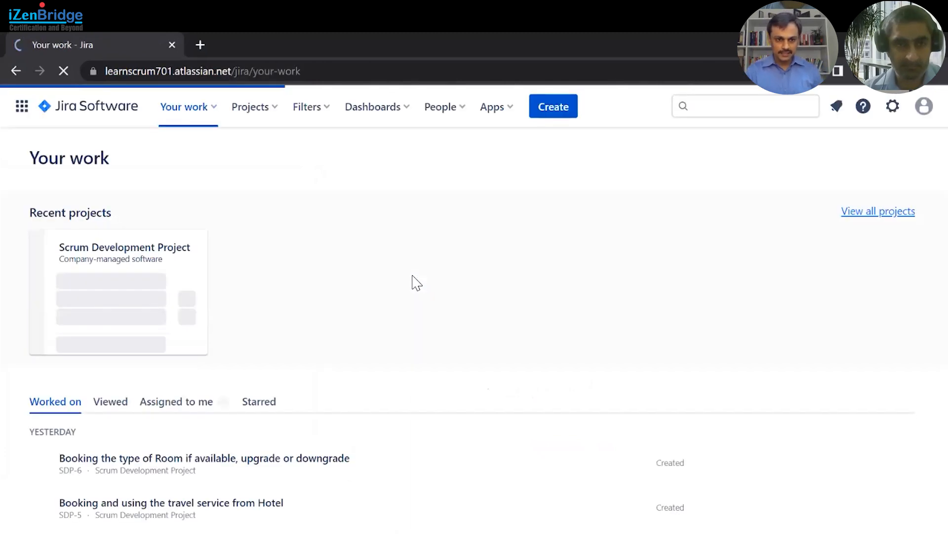
click(119, 262)
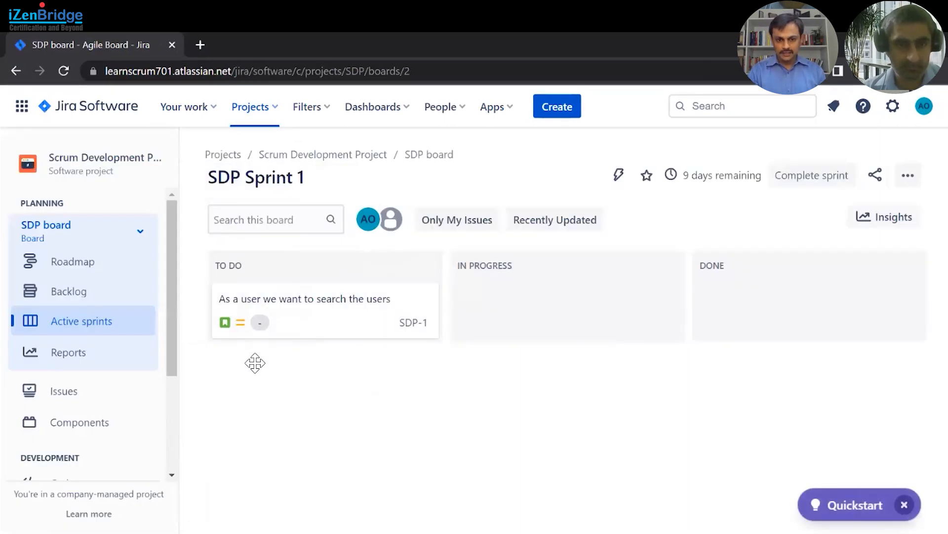
click(69, 295)
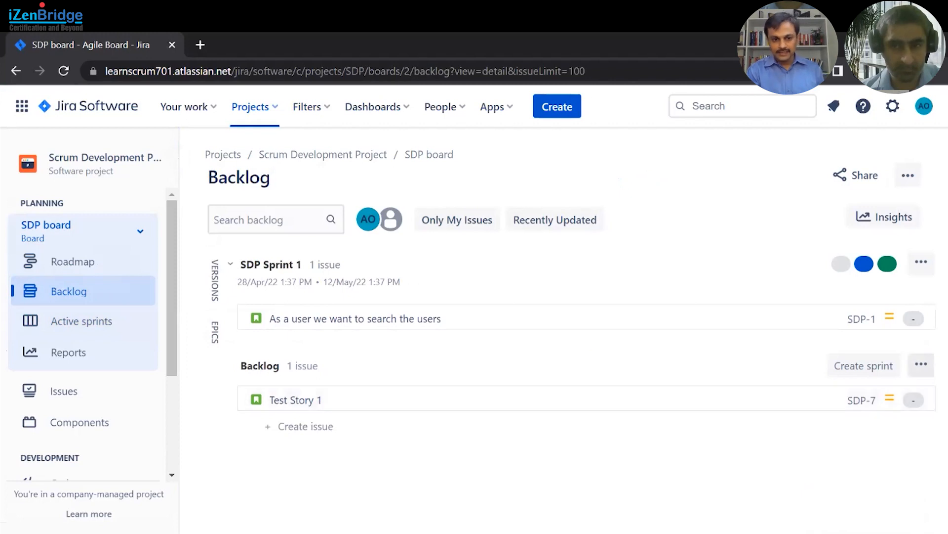
click(922, 364)
click(621, 452)
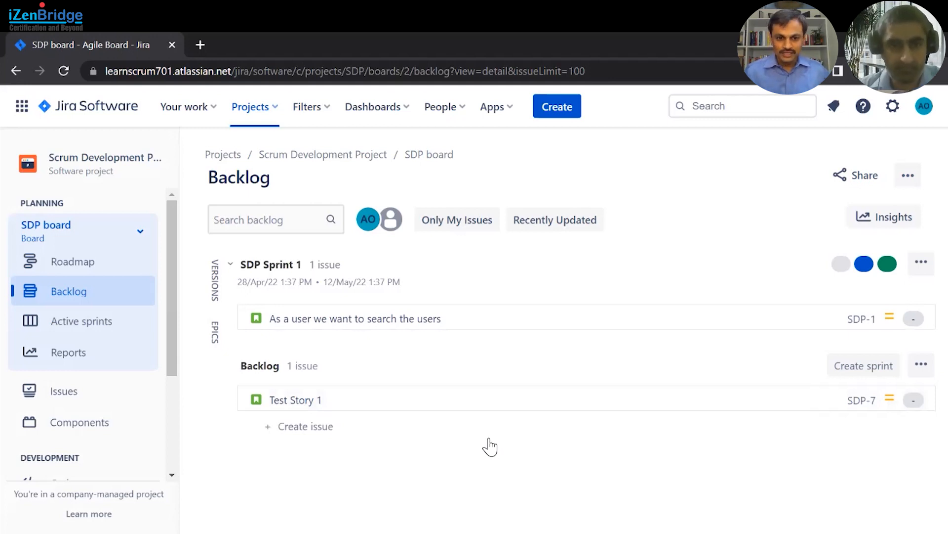
Step: Start a new issue in the Scrum Development Project with the issue type Story
click(557, 114)
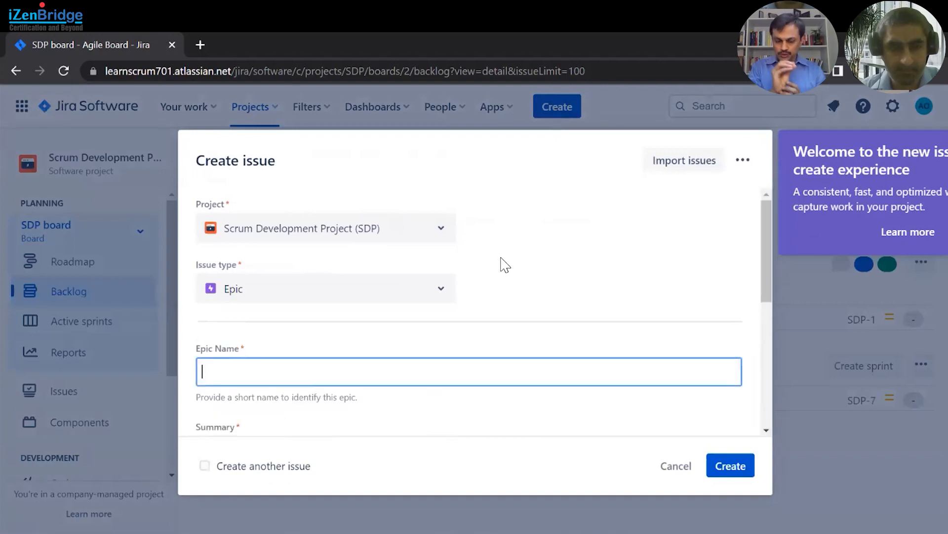
click(441, 296)
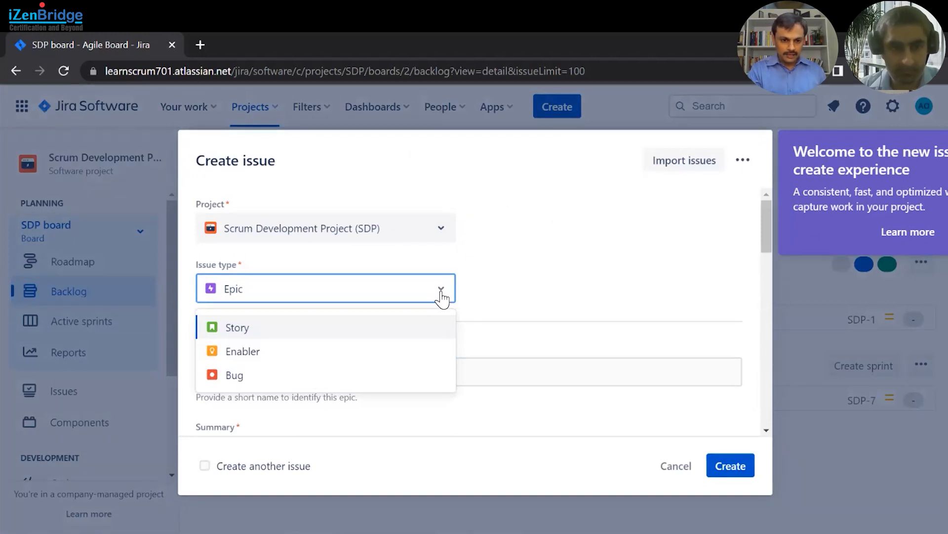
click(370, 328)
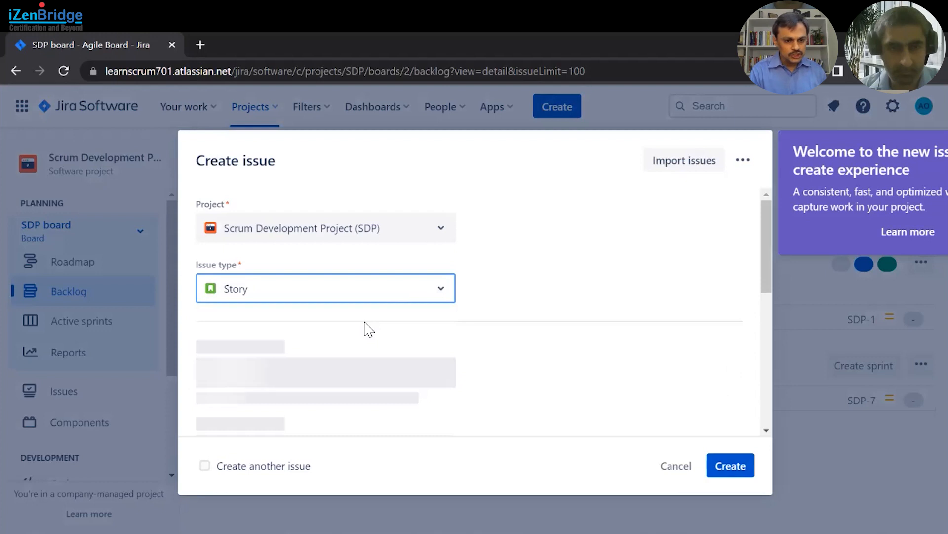
scroll(370, 332, down, 1)
scroll(370, 332, down, 2)
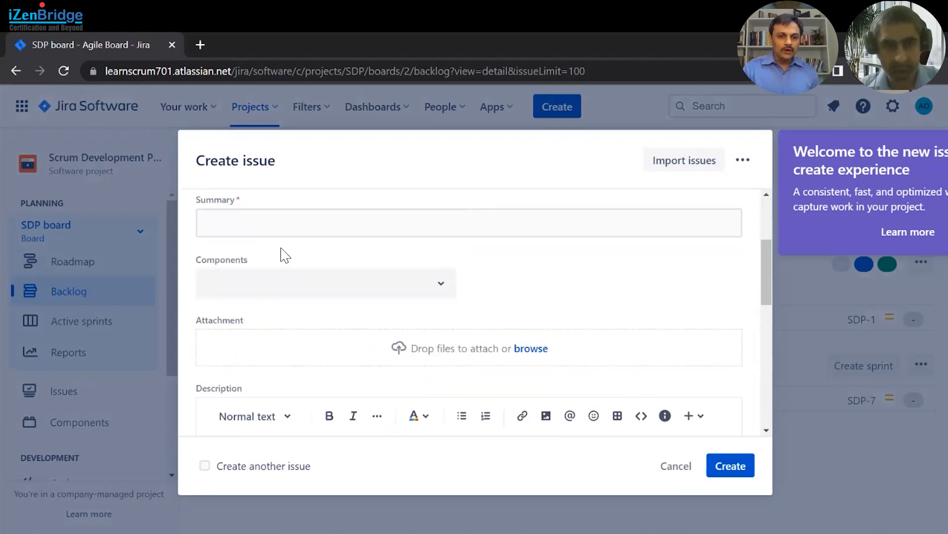
Step: Enter "As a marketer, We want to see incoming leads so that we can follow up with customer" as the story's summary
click(277, 222)
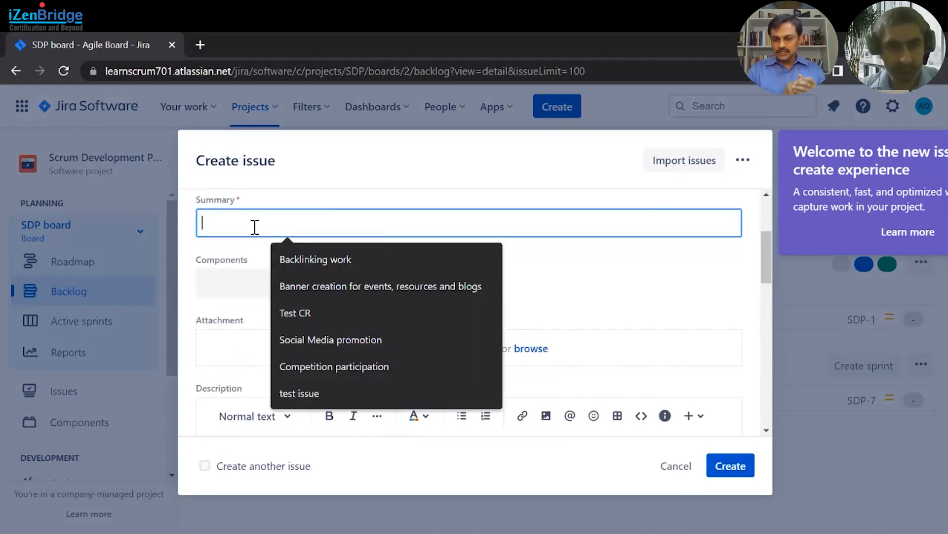
scroll(255, 227, up, 2)
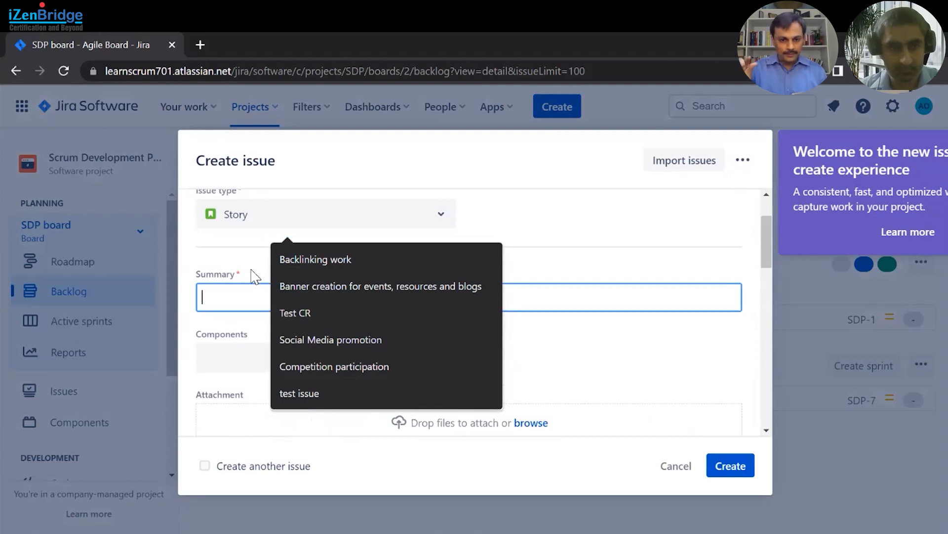
scroll(257, 273, up, 2)
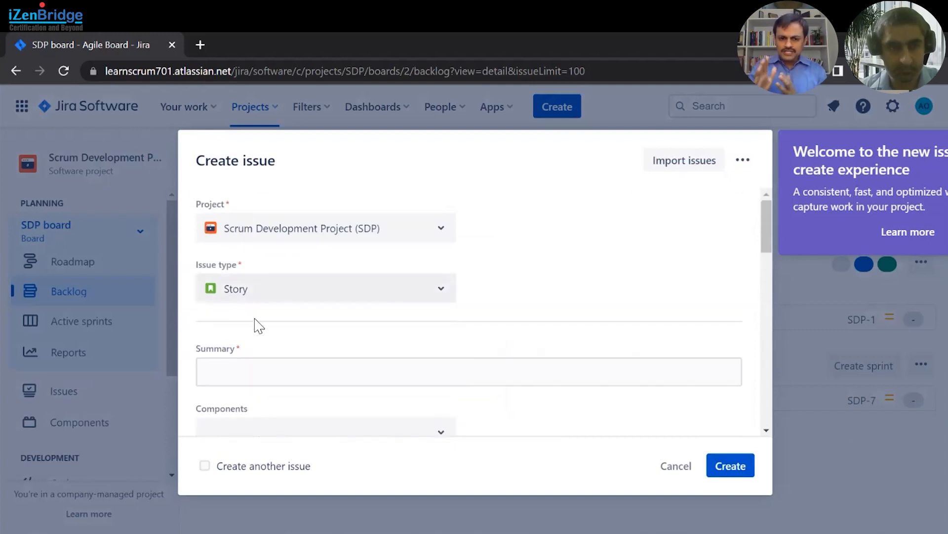
click(257, 370)
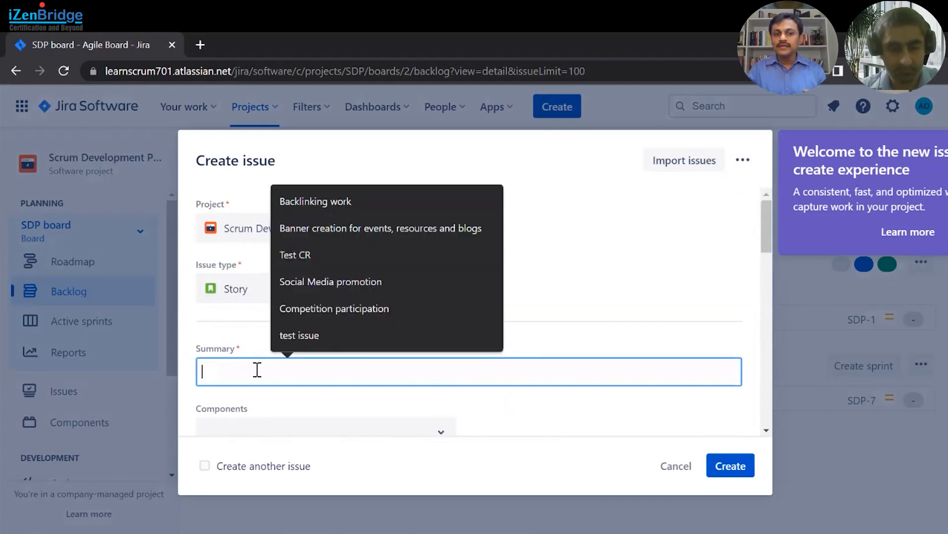
text(As a)
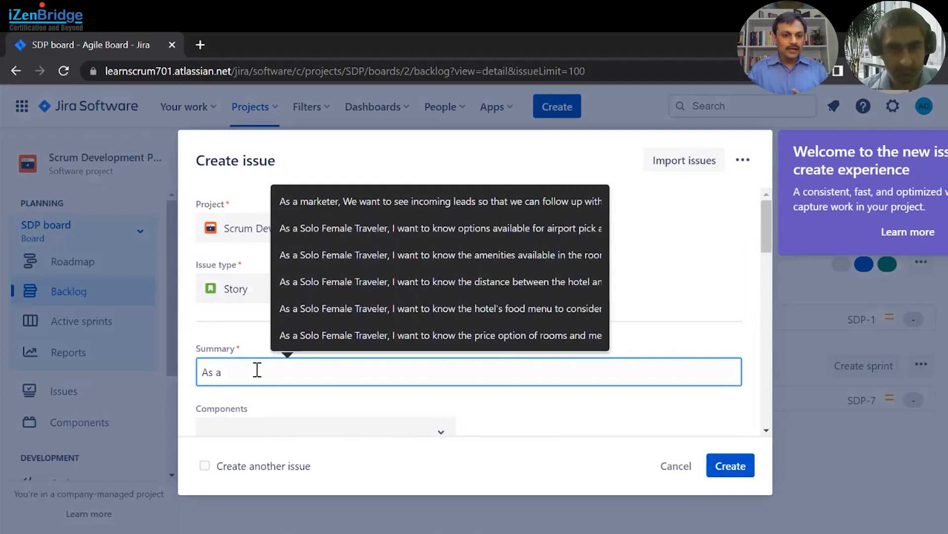
click(392, 200)
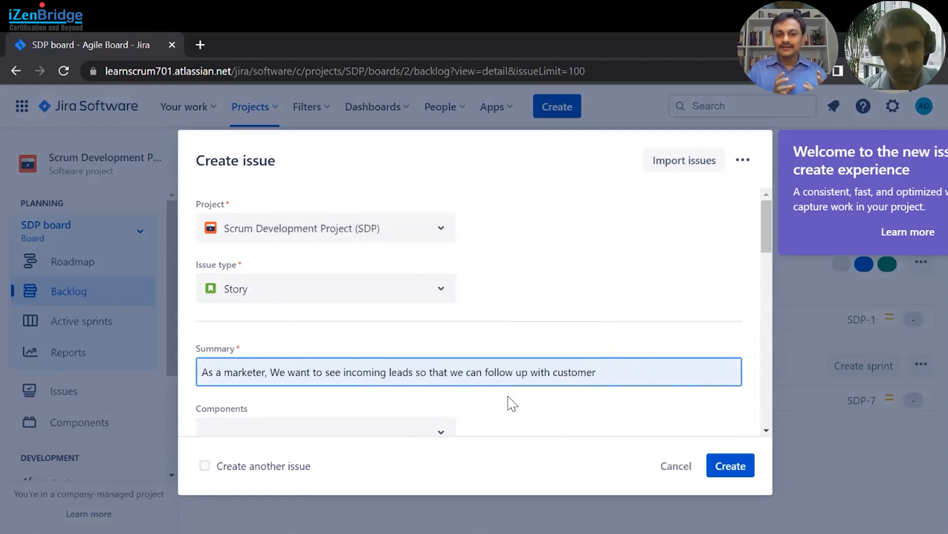
scroll(511, 402, down, 2)
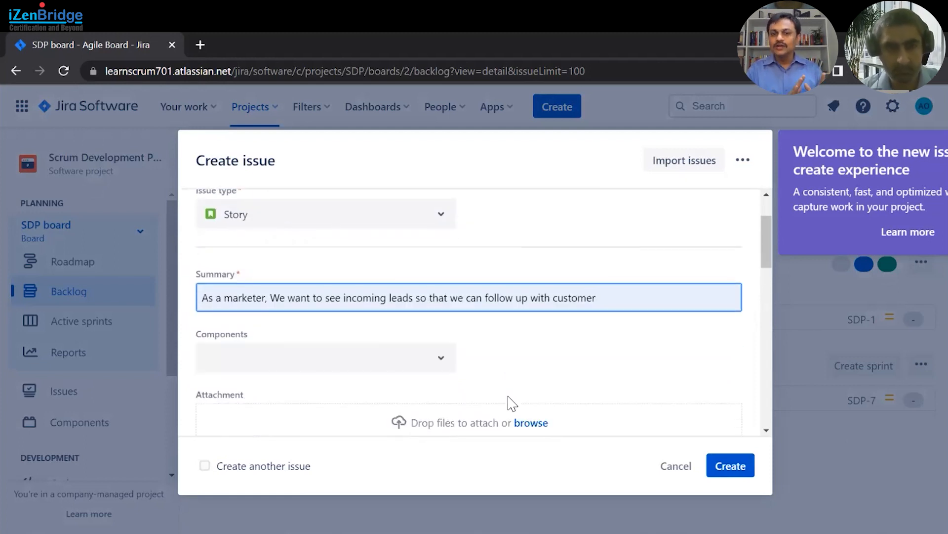
scroll(511, 403, up, 2)
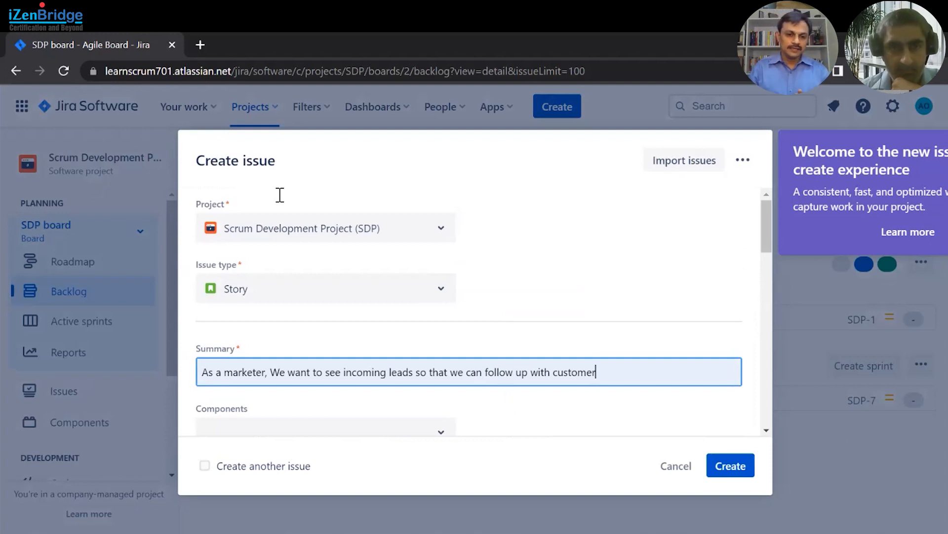
Step: Open oguild.com in a new browser tab and go to its Resources section
click(200, 45)
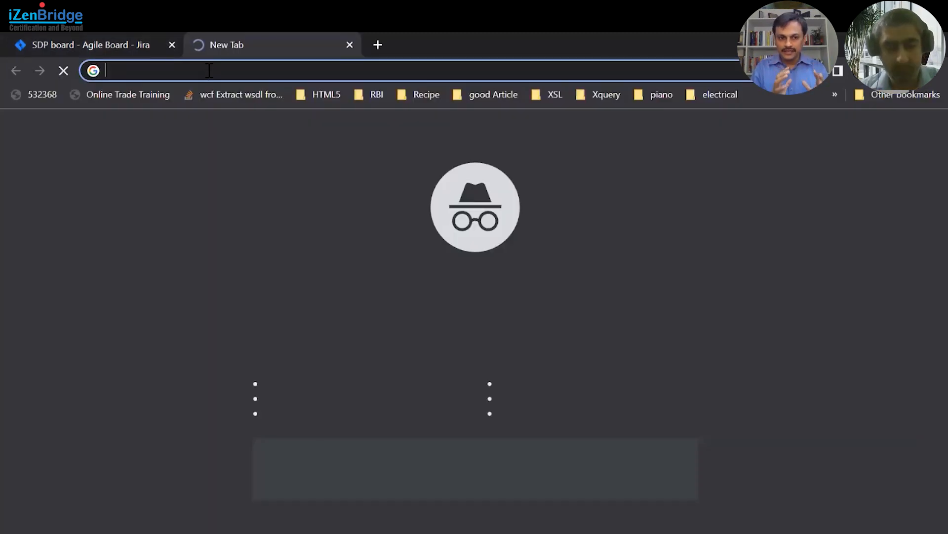
text(ogu)
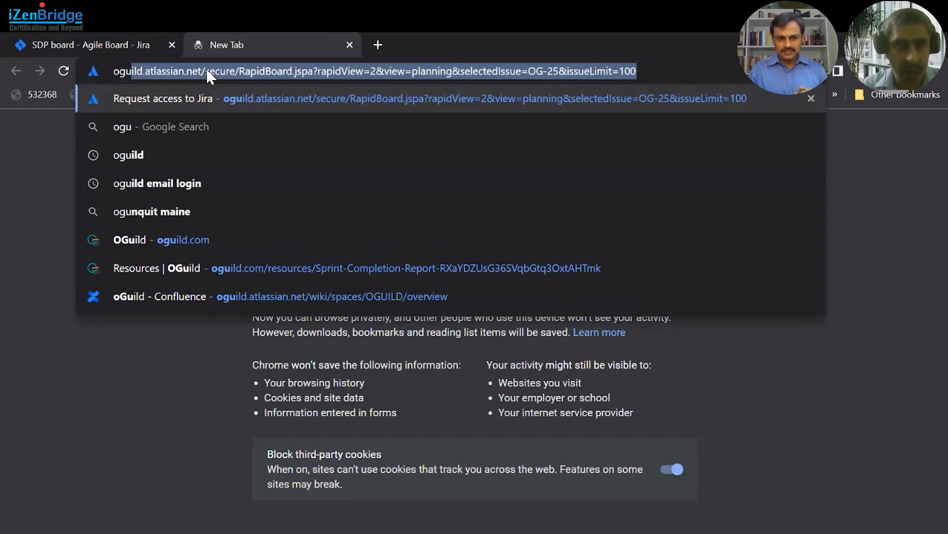
text(ild)
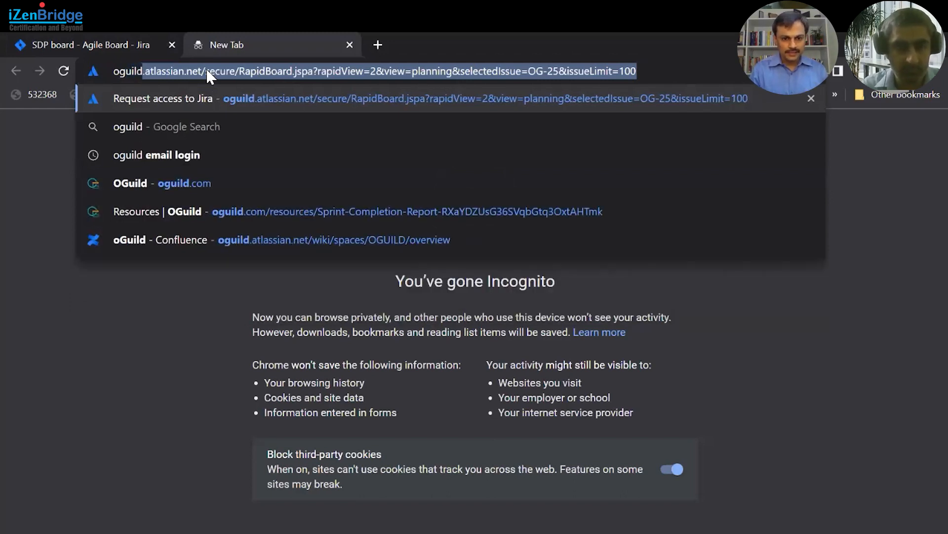
text(.com)
key(Return)
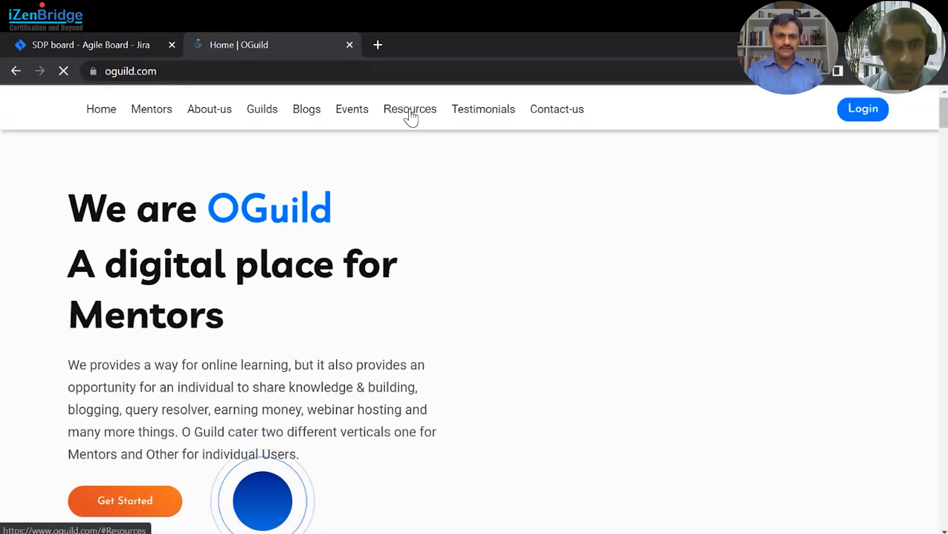
click(450, 112)
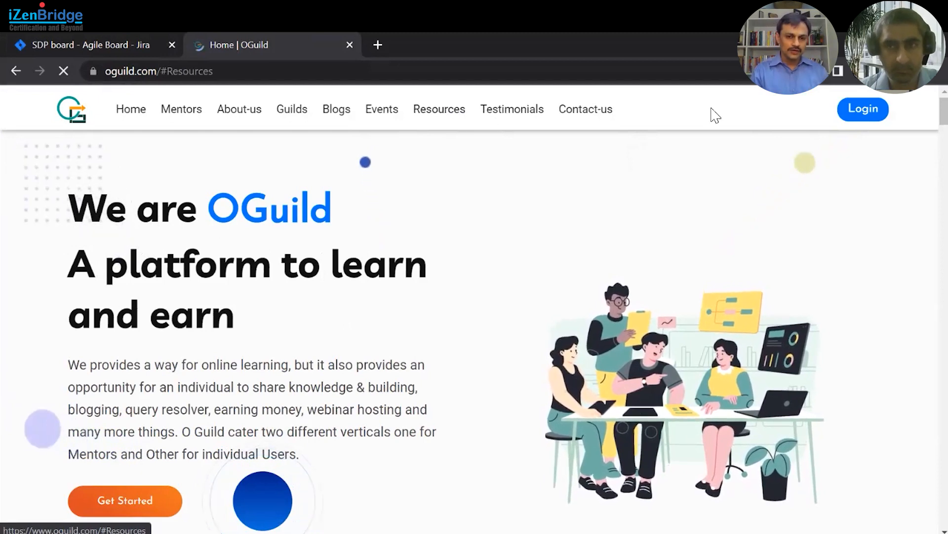
Step: Return to the Jira board page and discard the unsaved story draft
click(93, 43)
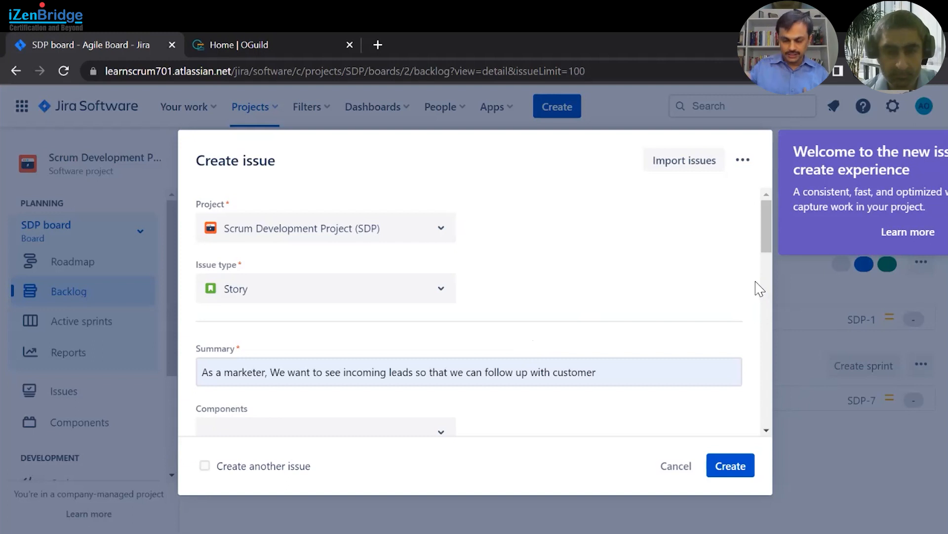
click(676, 467)
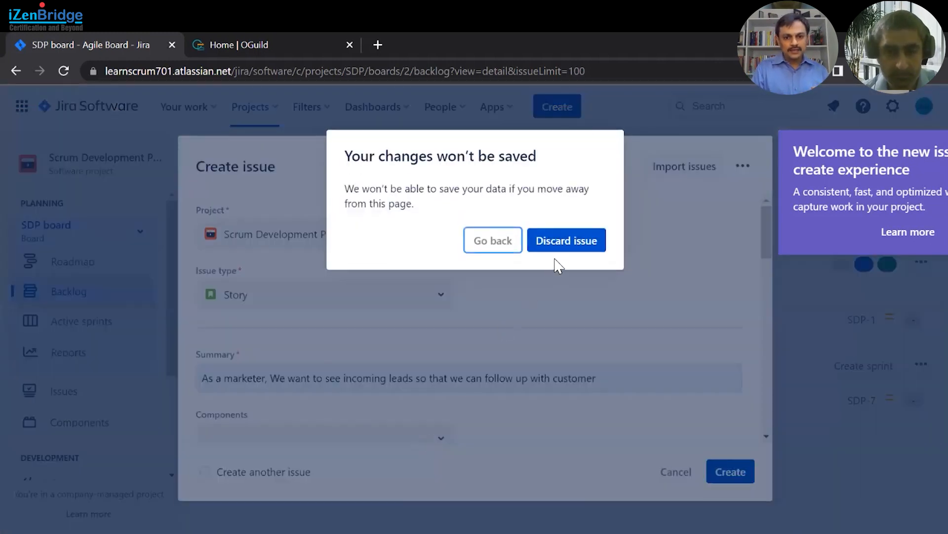
click(556, 244)
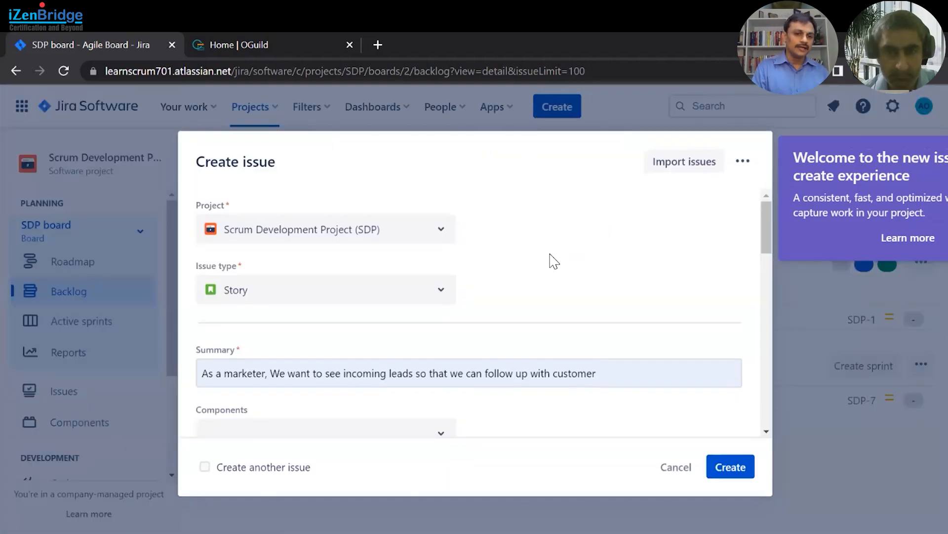
Step: Open Test Story 1 from the backlog and delete it
click(365, 403)
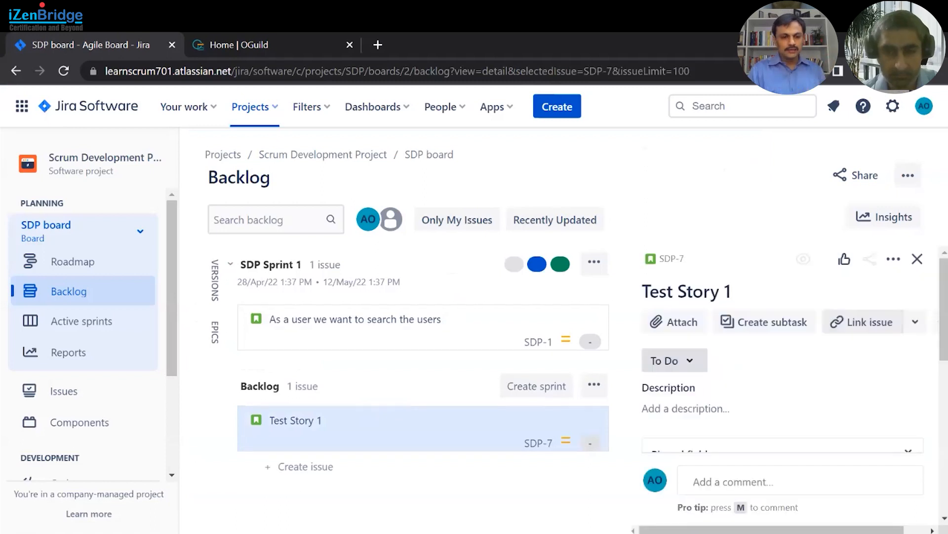
click(894, 259)
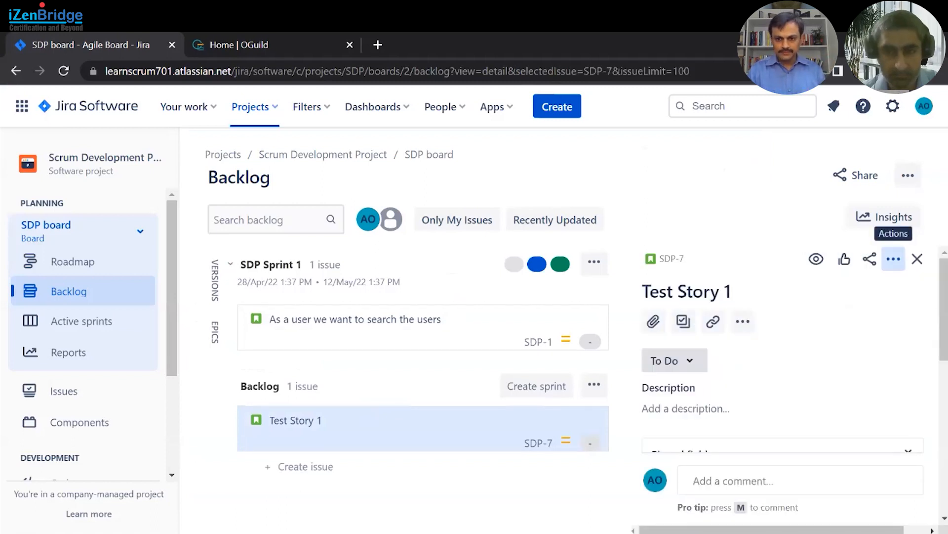
click(778, 262)
click(527, 282)
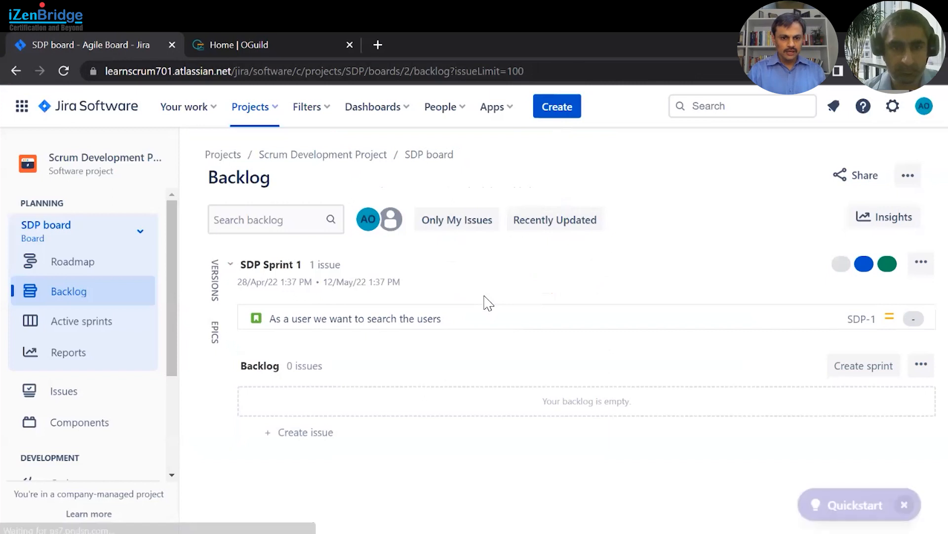
Step: Start a new issue and set its issue type to Story
click(559, 111)
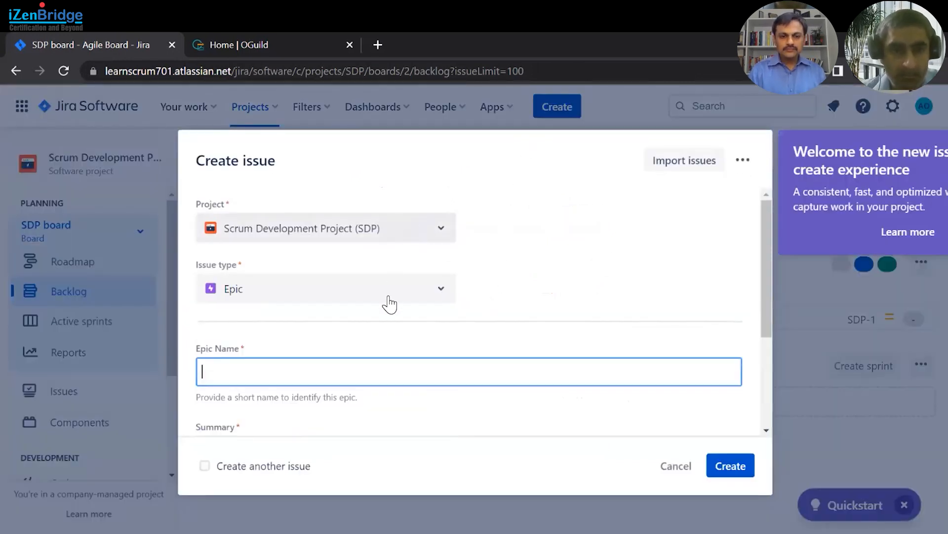
click(389, 297)
click(292, 330)
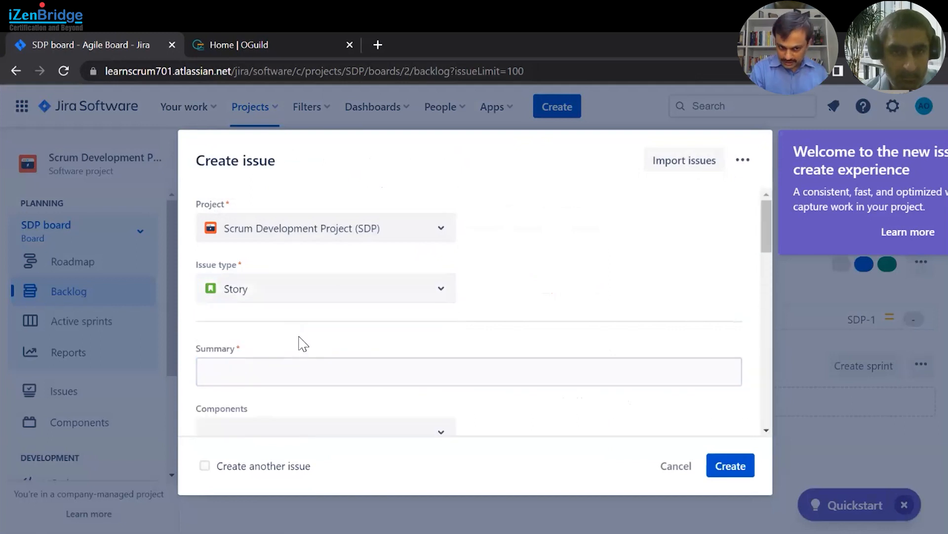
Step: Fill the summary with the suggested story "As a Solo Female Traveler, I want to know options available for airport pick and drop…"
scroll(303, 343, down, 2)
click(288, 302)
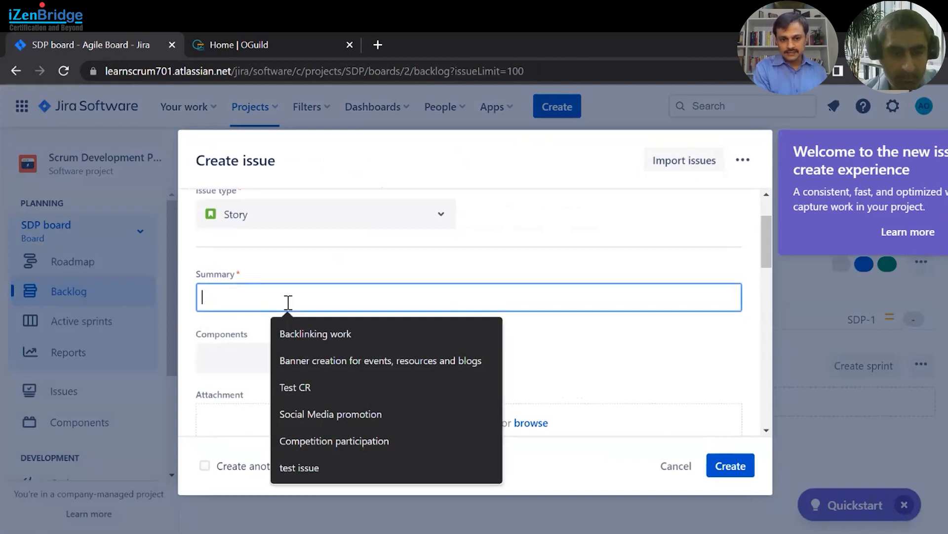
text(as)
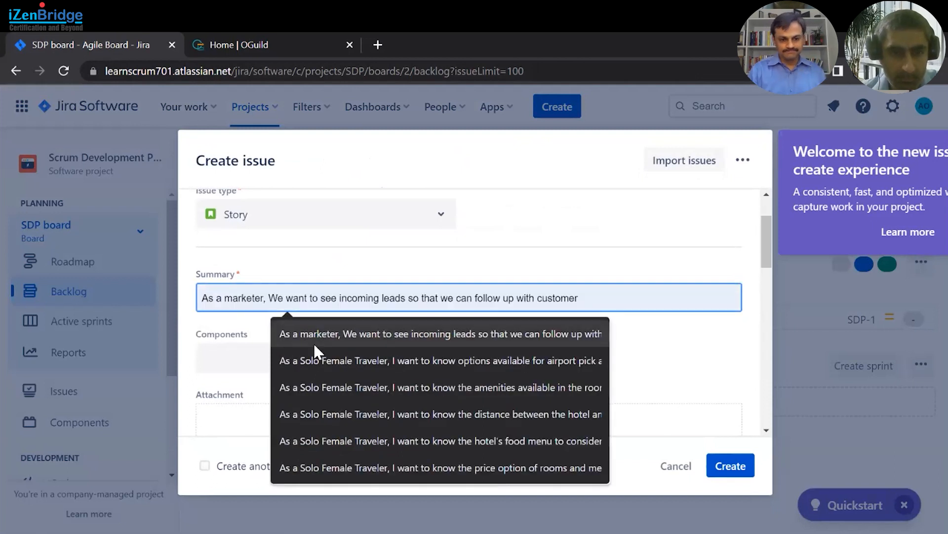
click(333, 359)
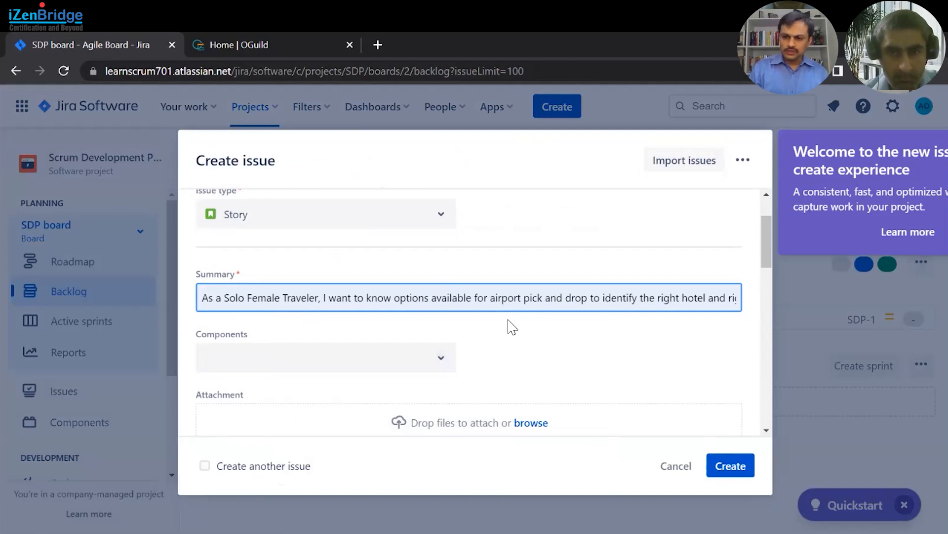
click(632, 300)
drag(702, 303, 746, 302)
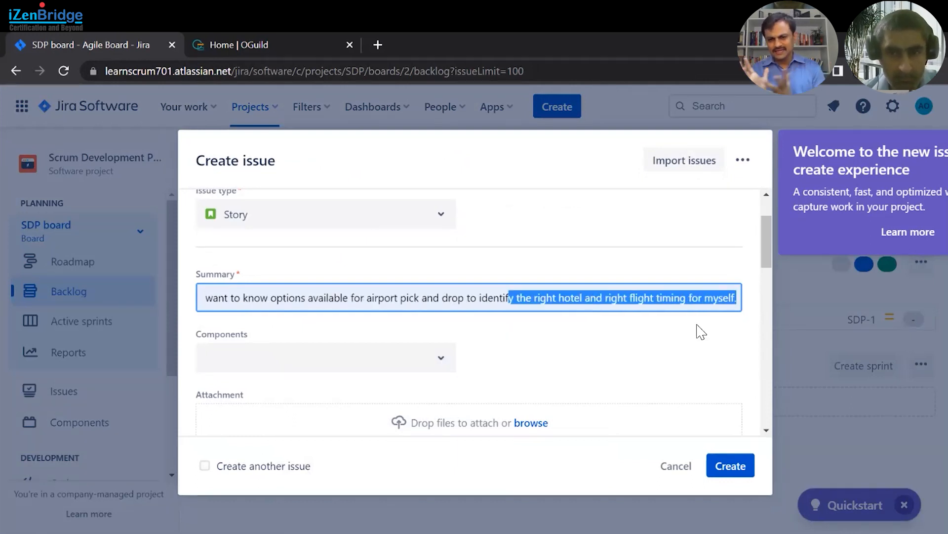
click(638, 332)
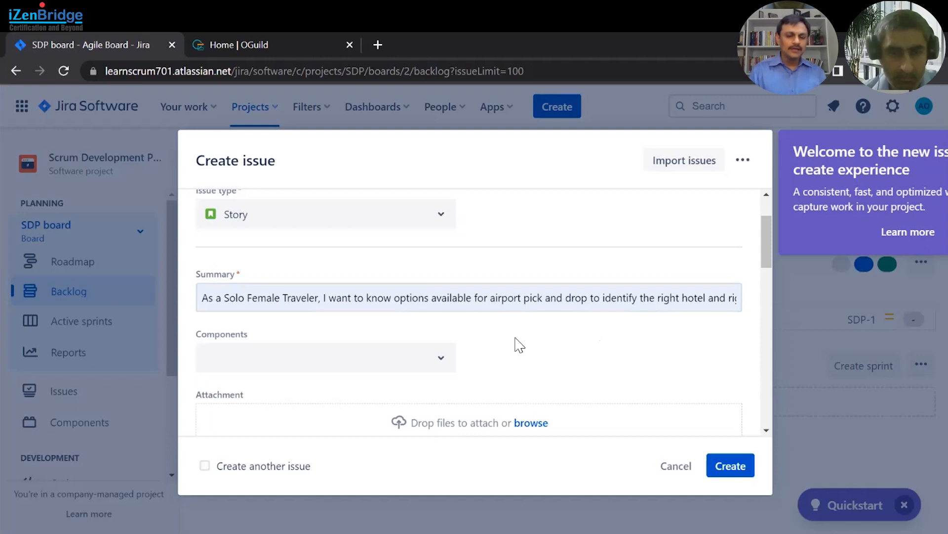
Step: Set the story's component to Web interface
scroll(509, 336, down, 1)
click(441, 289)
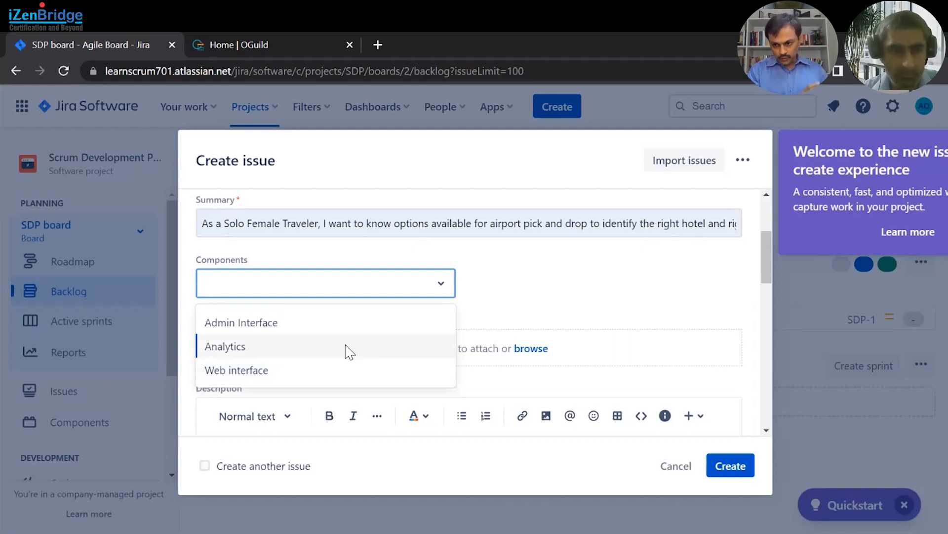
click(321, 371)
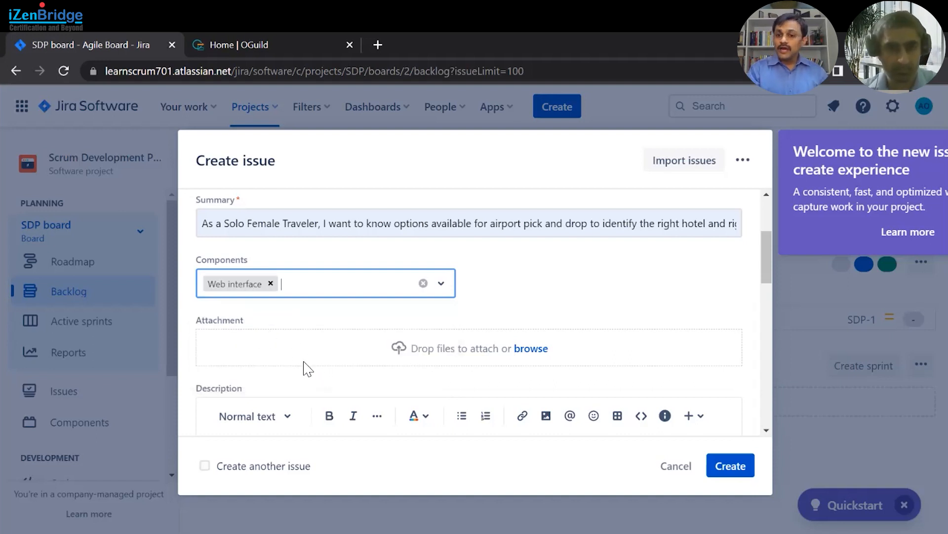
Step: Enter "Acceptance" in the story's description, fixing its spelling with the suggested correction
scroll(303, 366, down, 1)
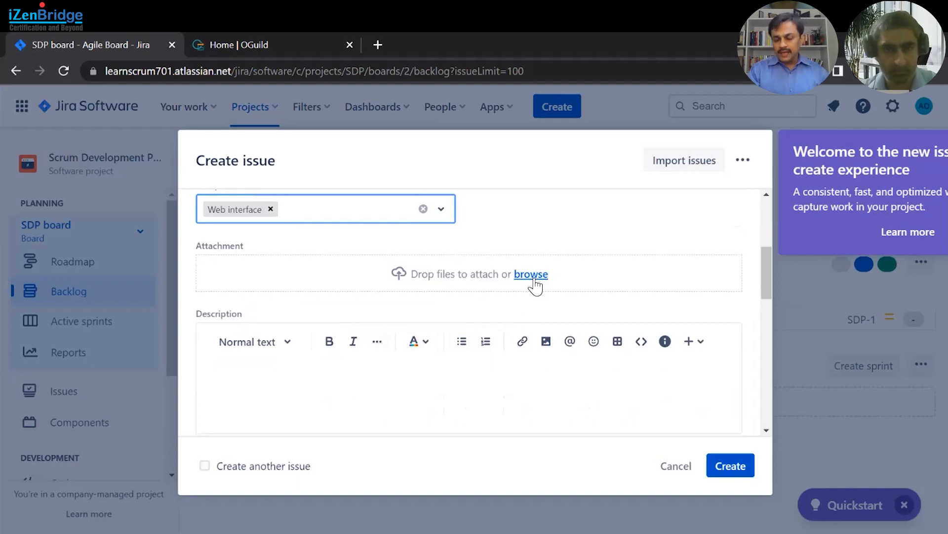
scroll(419, 364, down, 3)
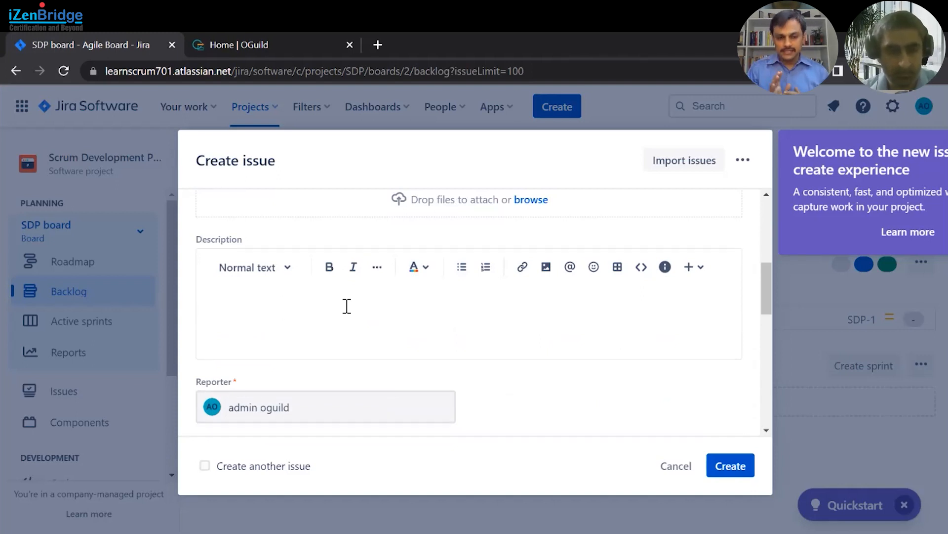
text(A)
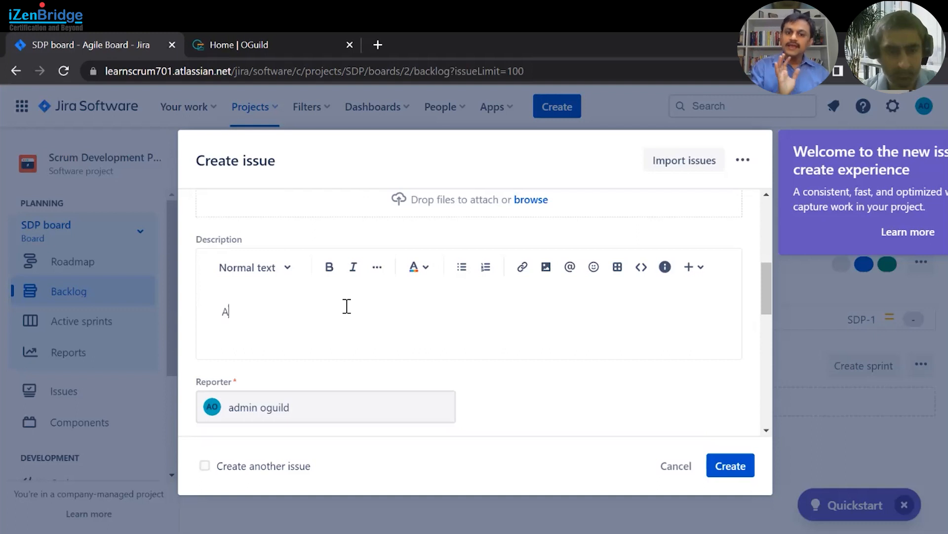
text(ccapt)
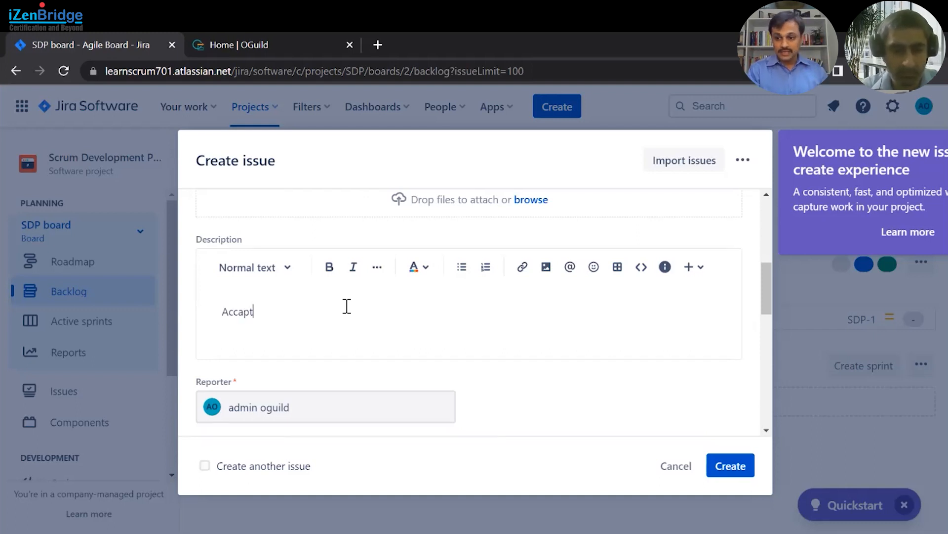
text(ance)
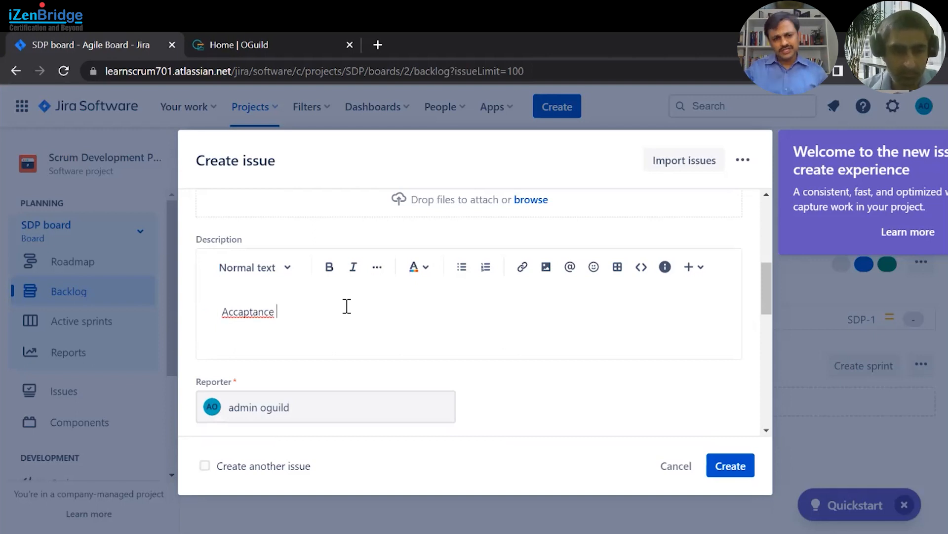
right_click(247, 313)
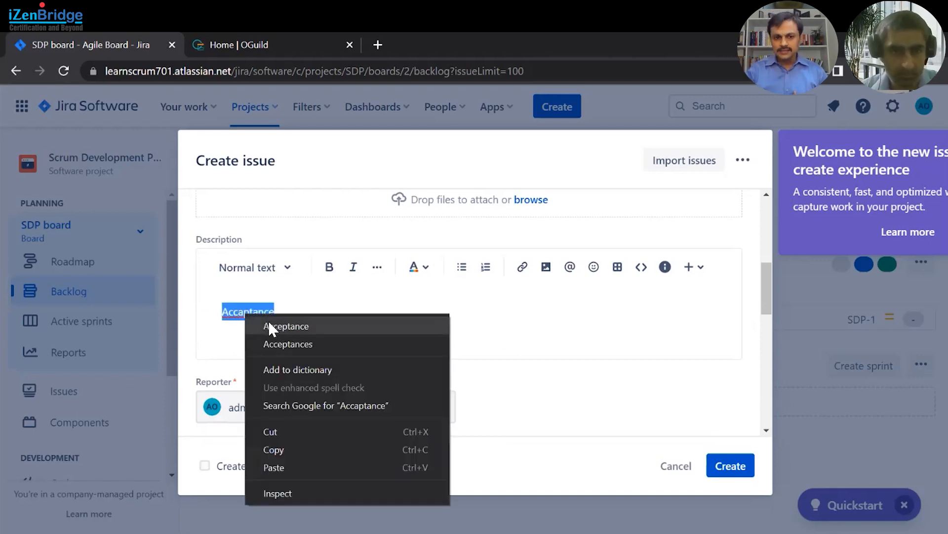
click(269, 326)
Step: Create the story with the remaining fields left at their defaults and dismiss the creation notification
scroll(272, 343, down, 2)
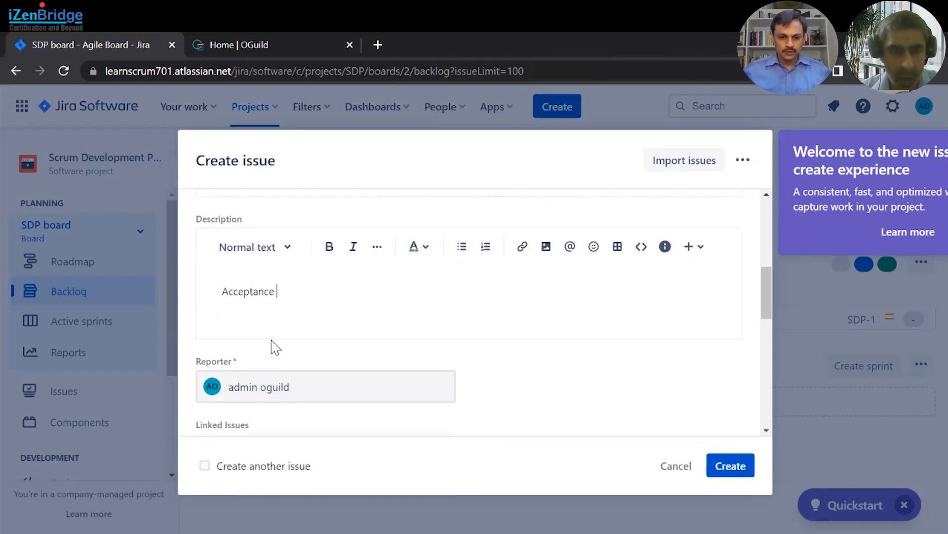
scroll(273, 348, down, 3)
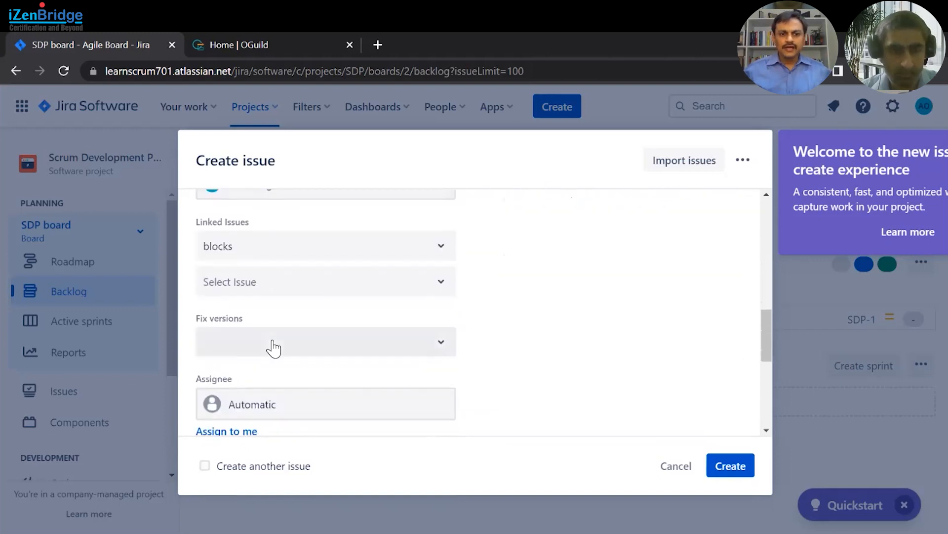
scroll(273, 348, up, 1)
scroll(273, 348, down, 3)
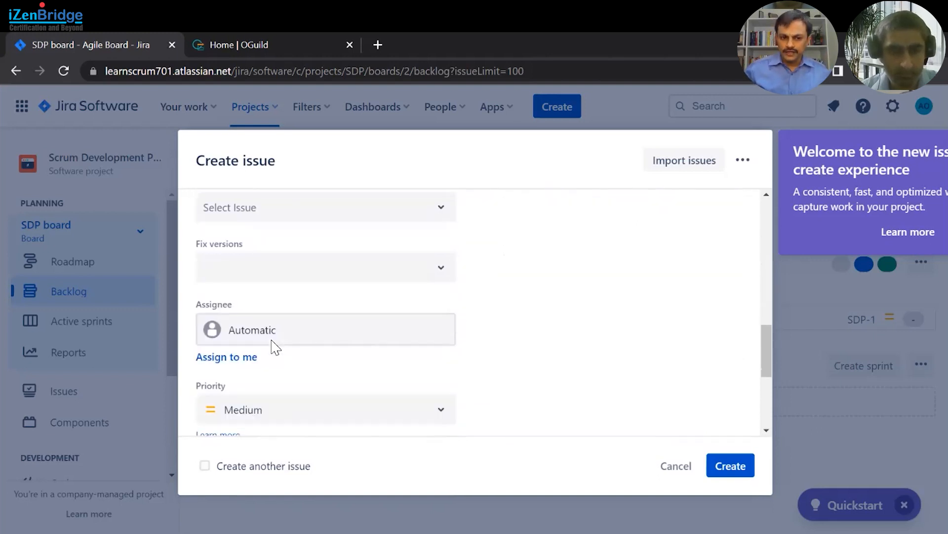
scroll(273, 348, down, 1)
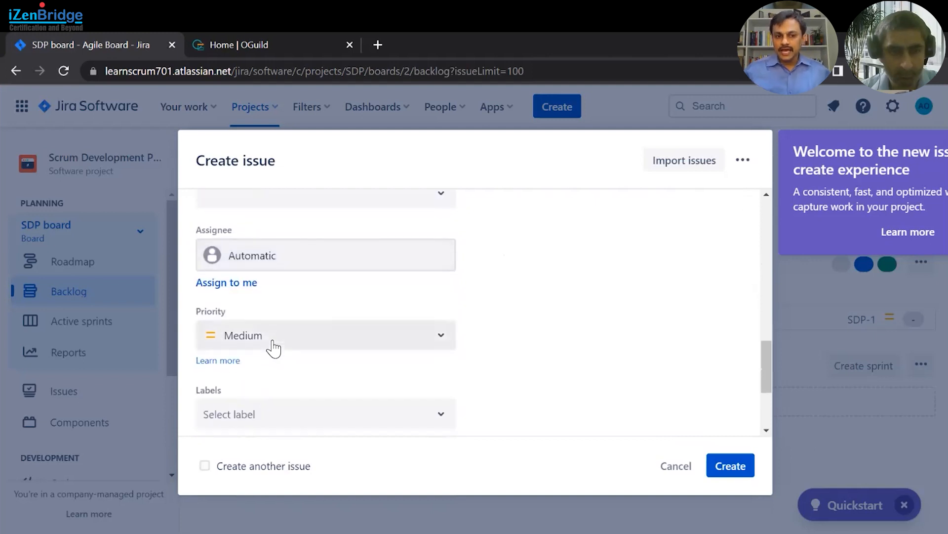
scroll(273, 348, down, 2)
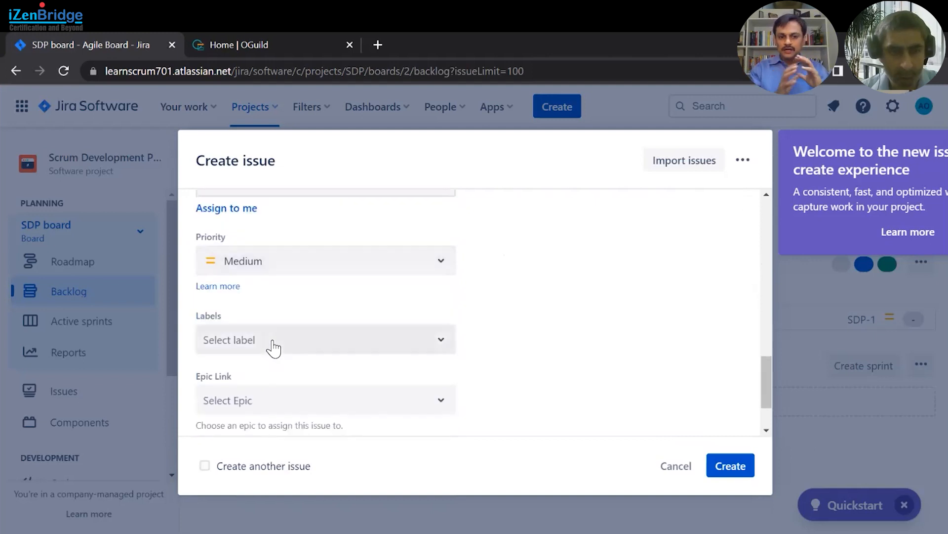
scroll(273, 348, down, 2)
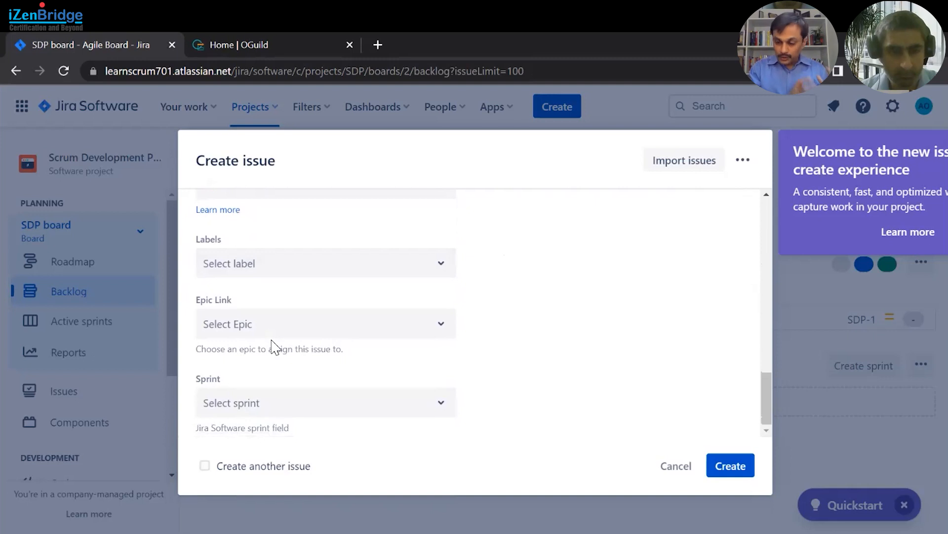
click(731, 466)
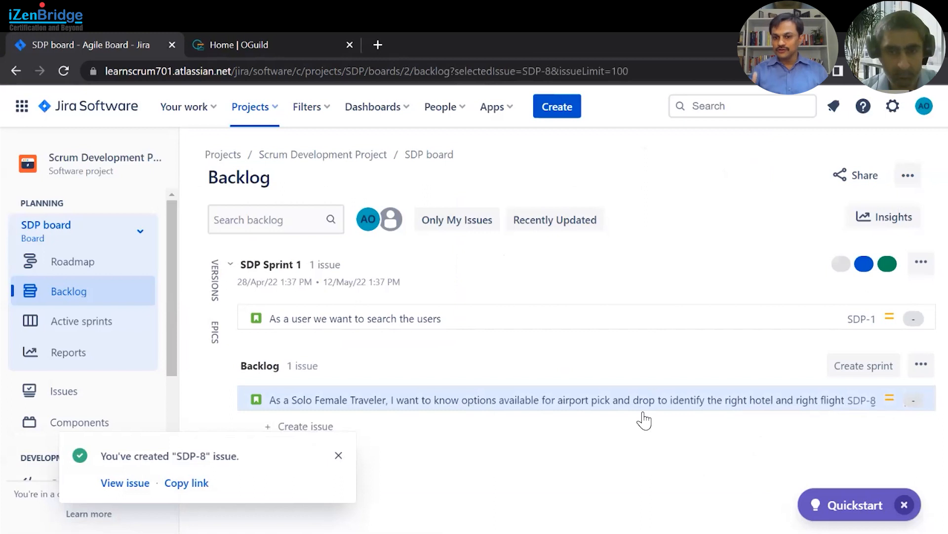
click(340, 459)
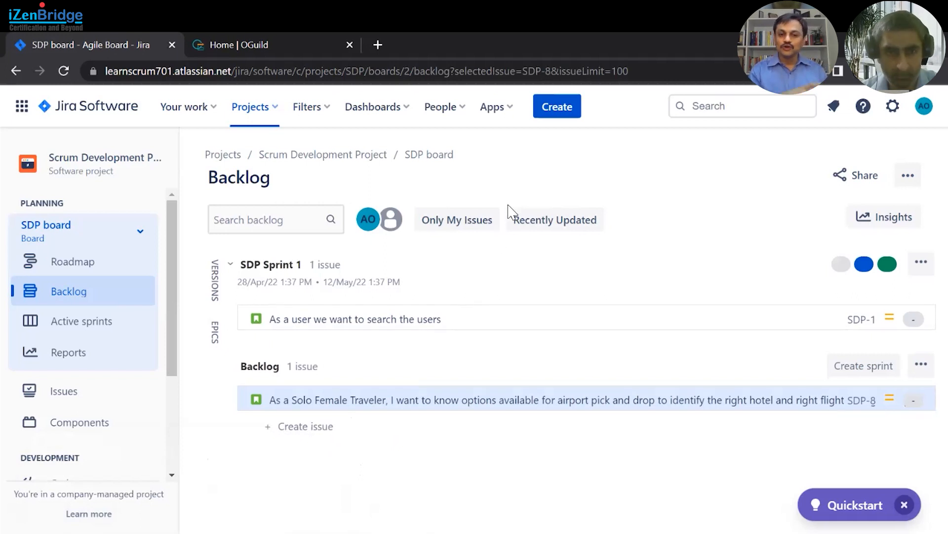
Step: Start a bulk issue import with JiraImport.csv from the Desktop as the CSV source file
click(562, 115)
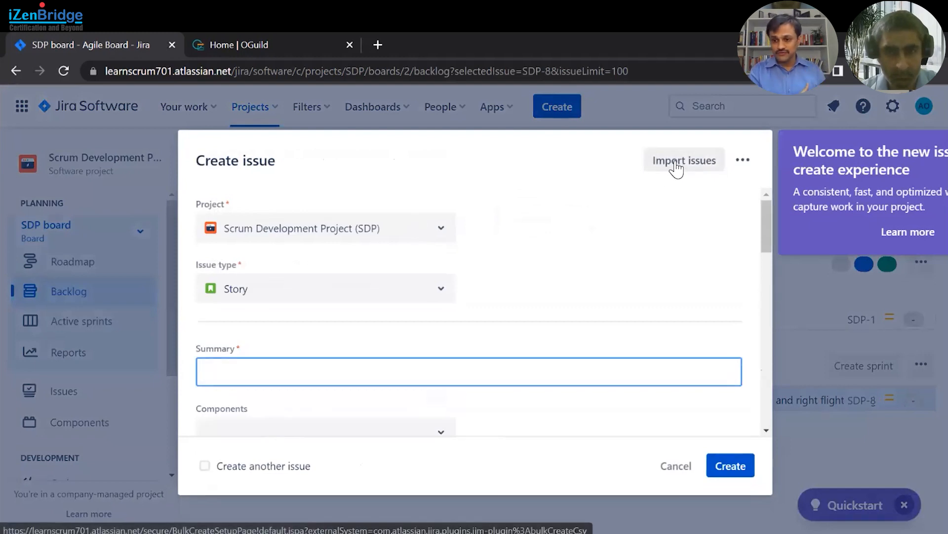
click(676, 170)
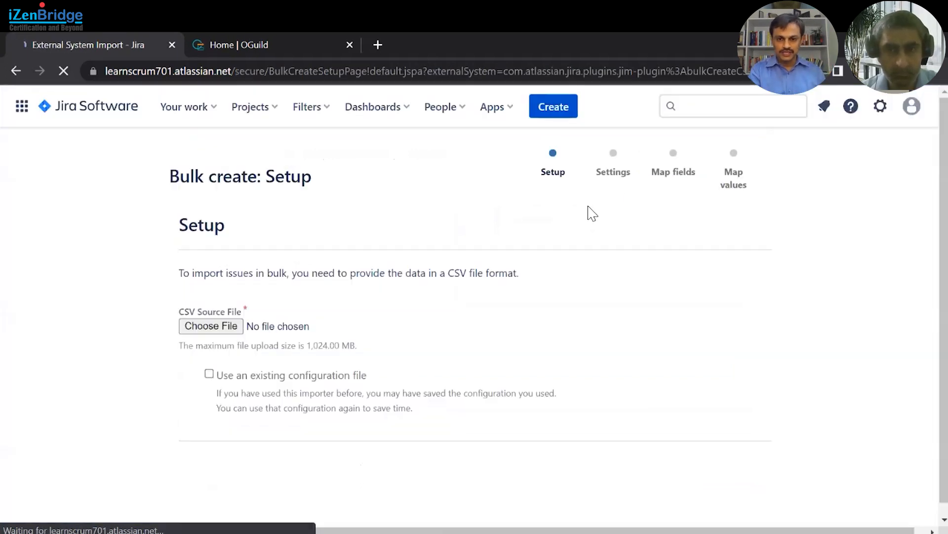
click(213, 326)
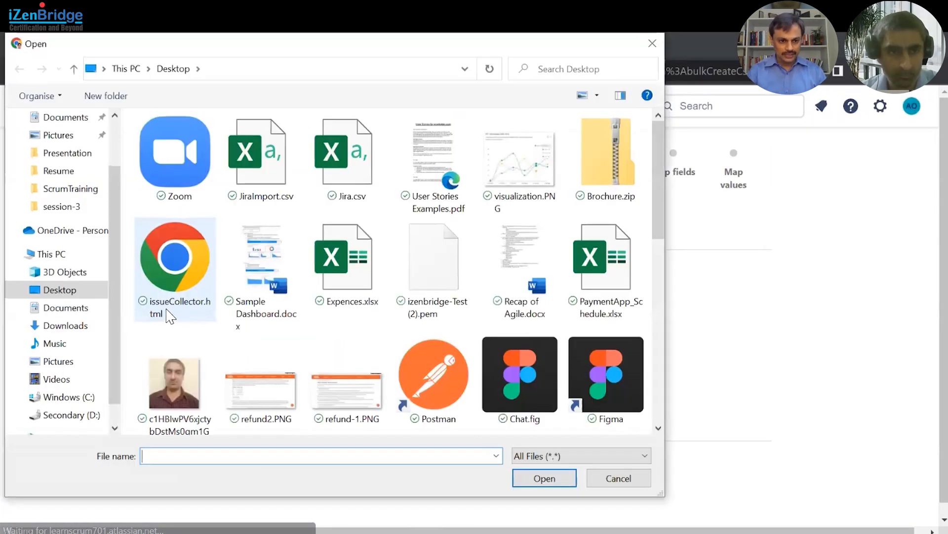
click(262, 160)
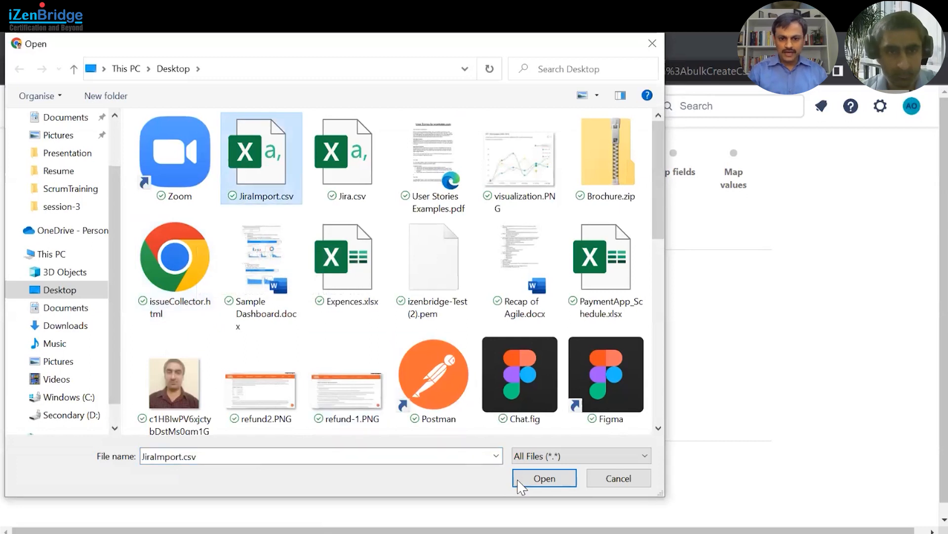
click(544, 478)
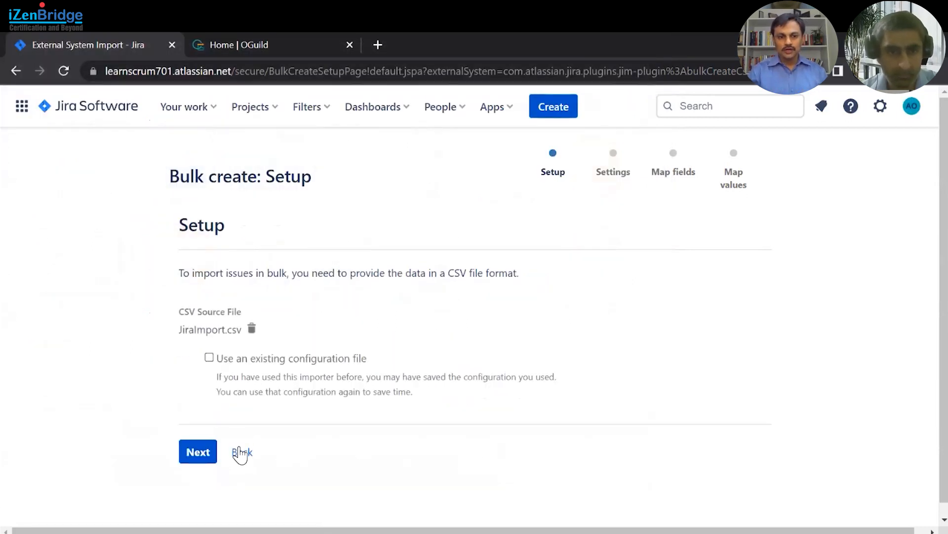
click(205, 457)
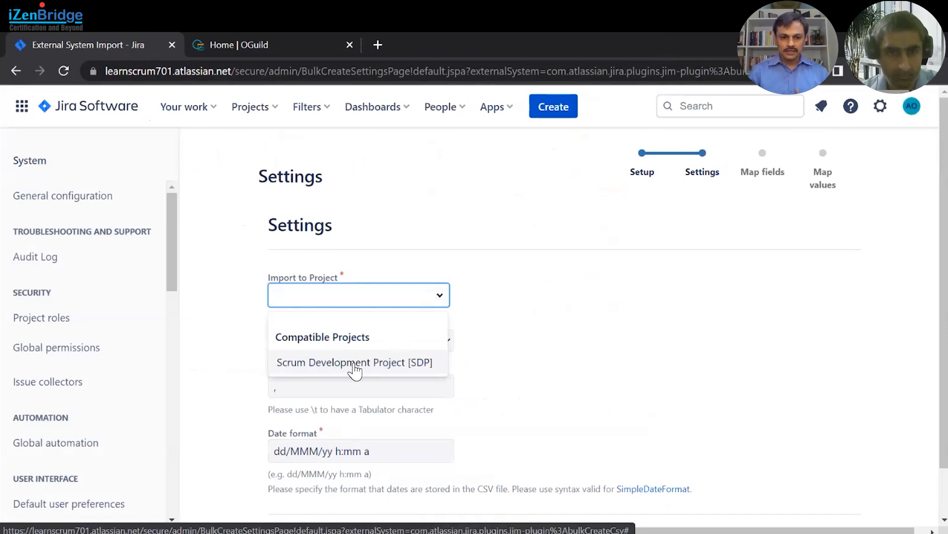
Step: Set Scrum Development Project as the import's target project and continue to field mapping with the other settings kept
click(354, 364)
scroll(389, 383, down, 1)
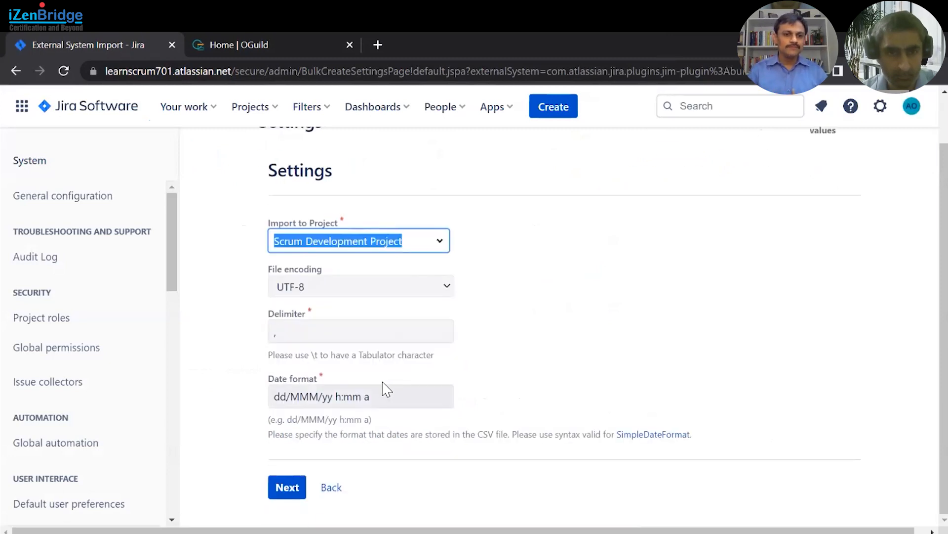
click(287, 489)
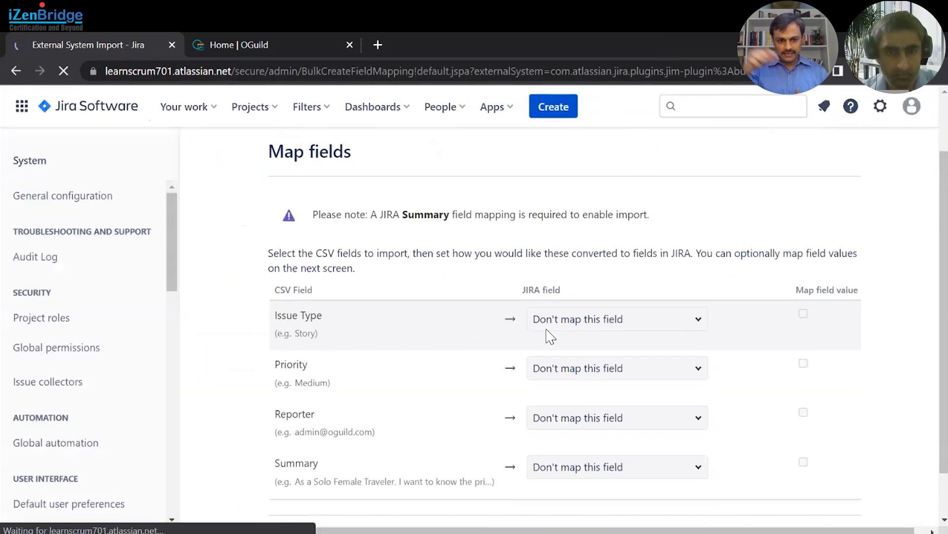
Step: Map the CSV fields Issue Type and Priority to the Jira fields of the same names
click(703, 323)
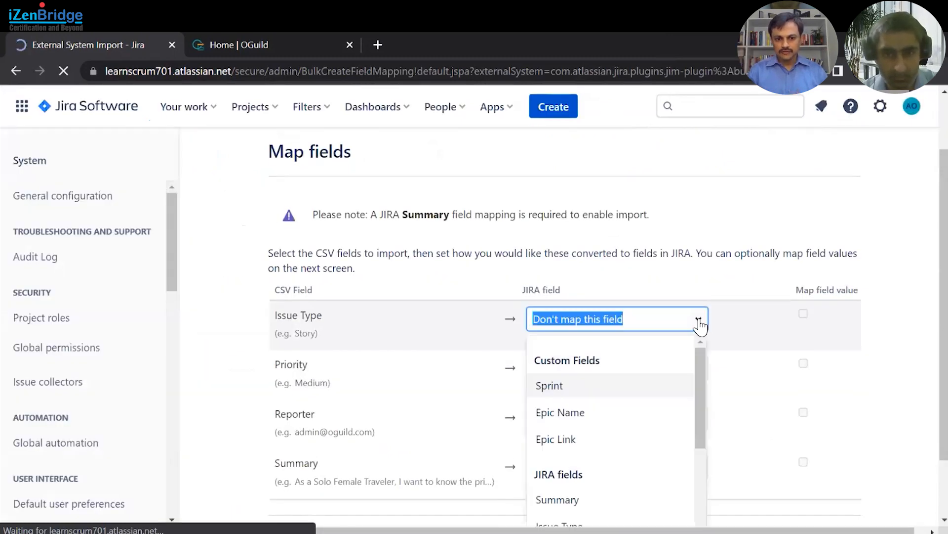
text(issu)
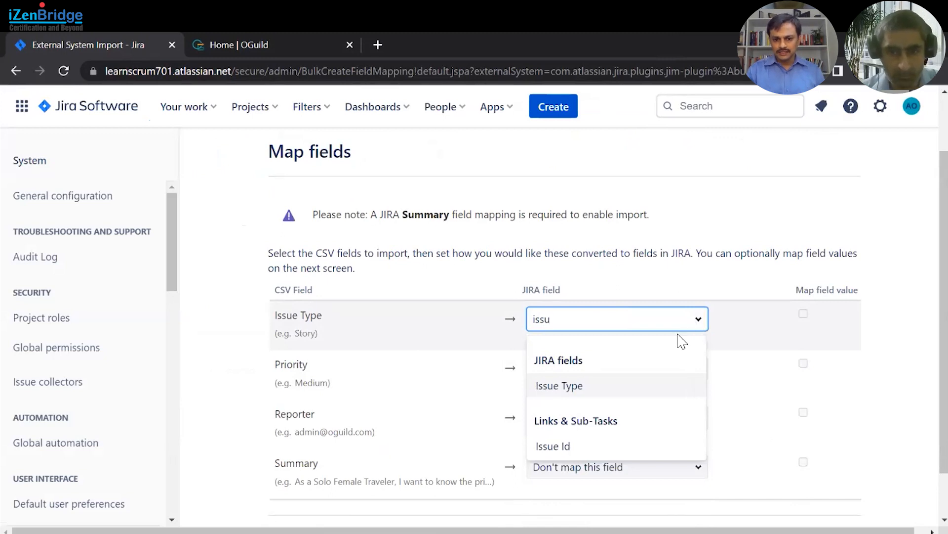
click(638, 380)
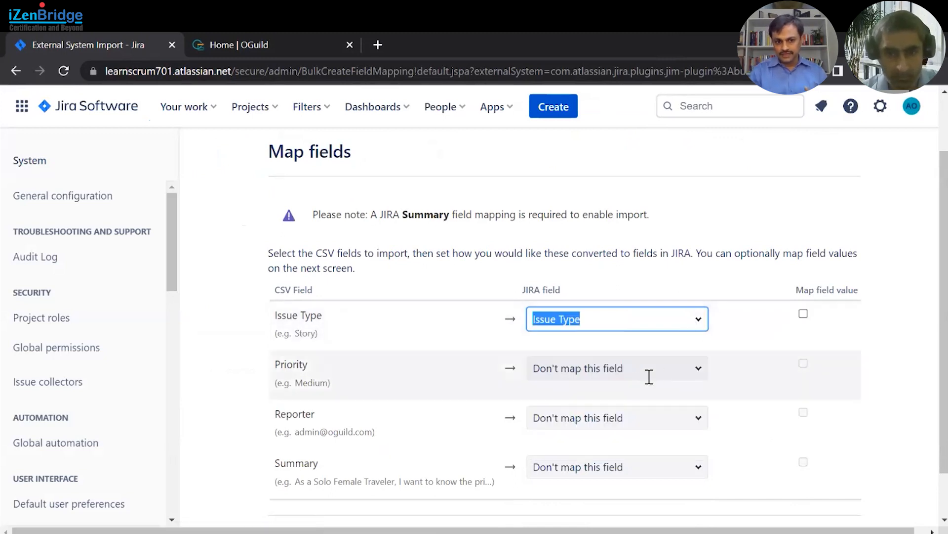
click(700, 374)
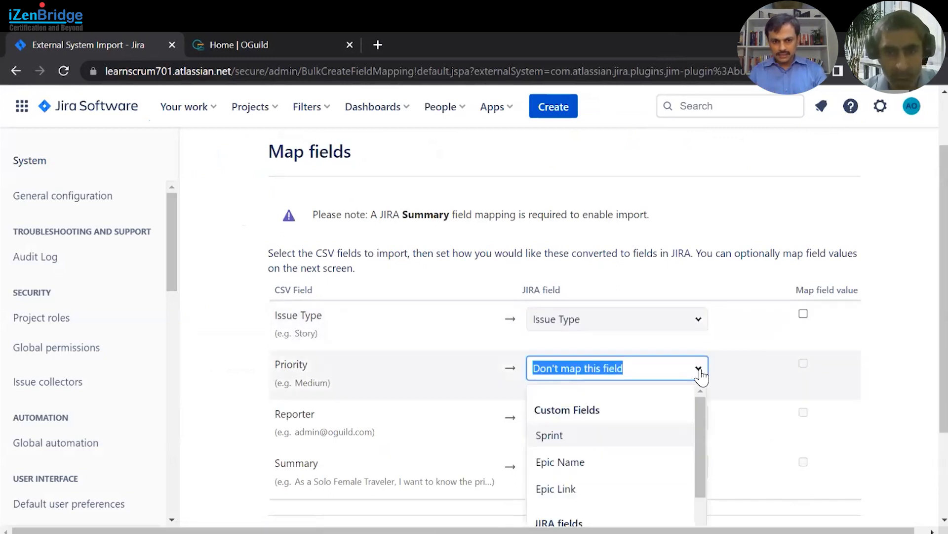
text(pri)
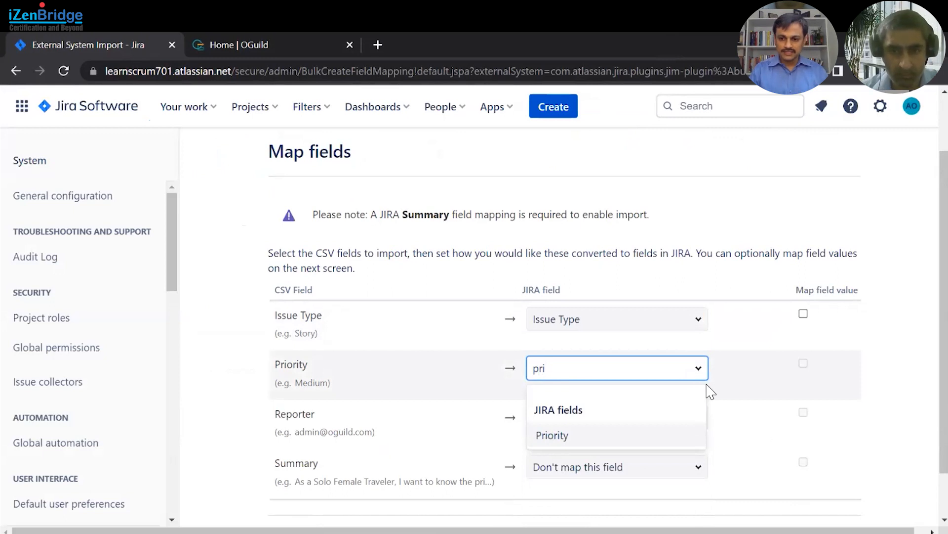
click(597, 440)
Step: Map the CSV fields Reporter and Summary to their matching Jira fields and continue to value mapping
click(692, 422)
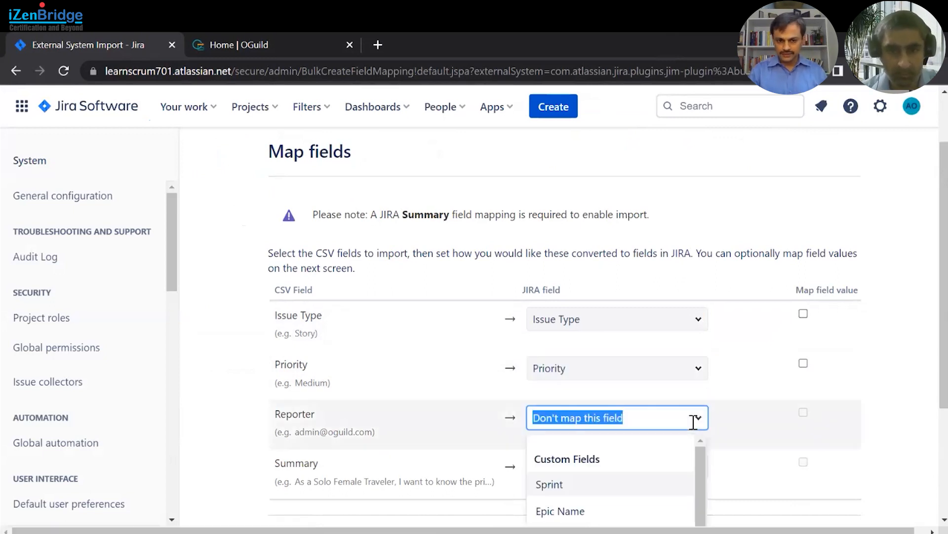
text(rep)
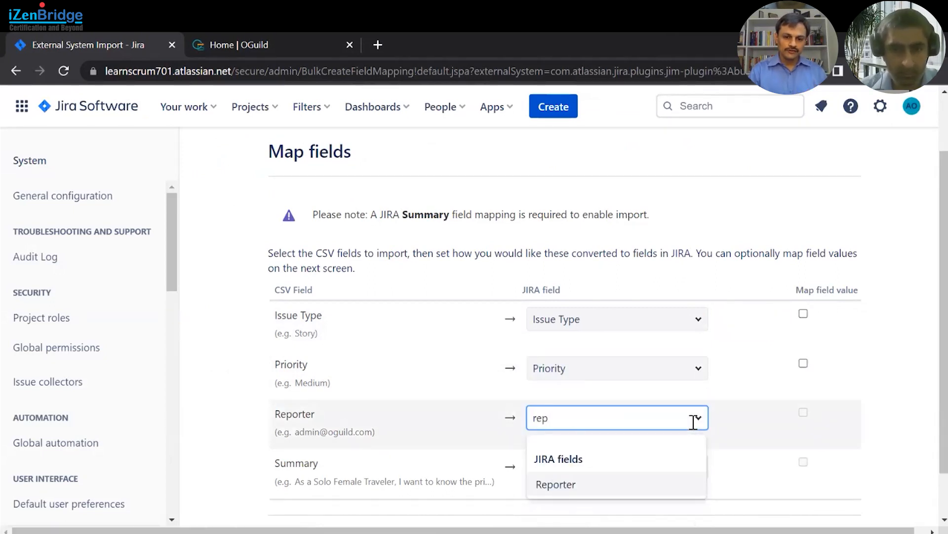
click(632, 484)
click(684, 473)
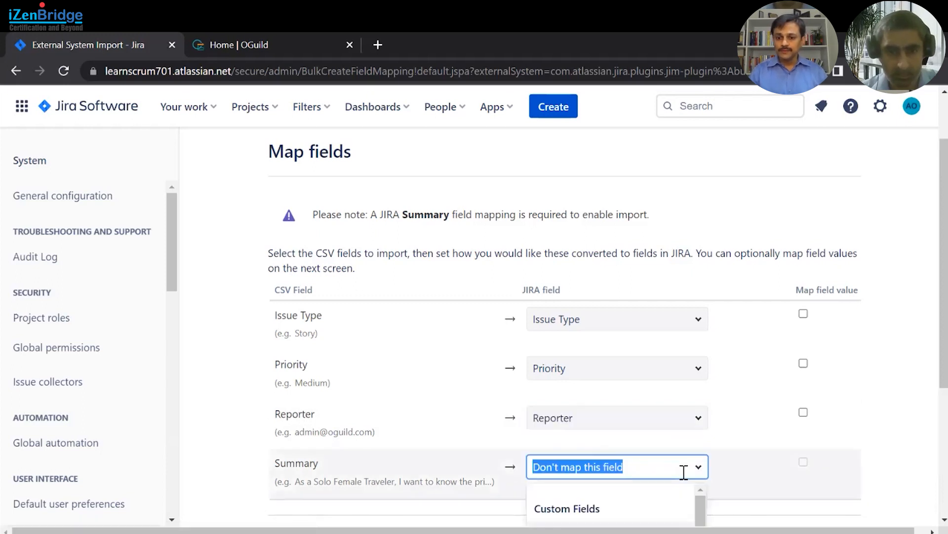
text(sum)
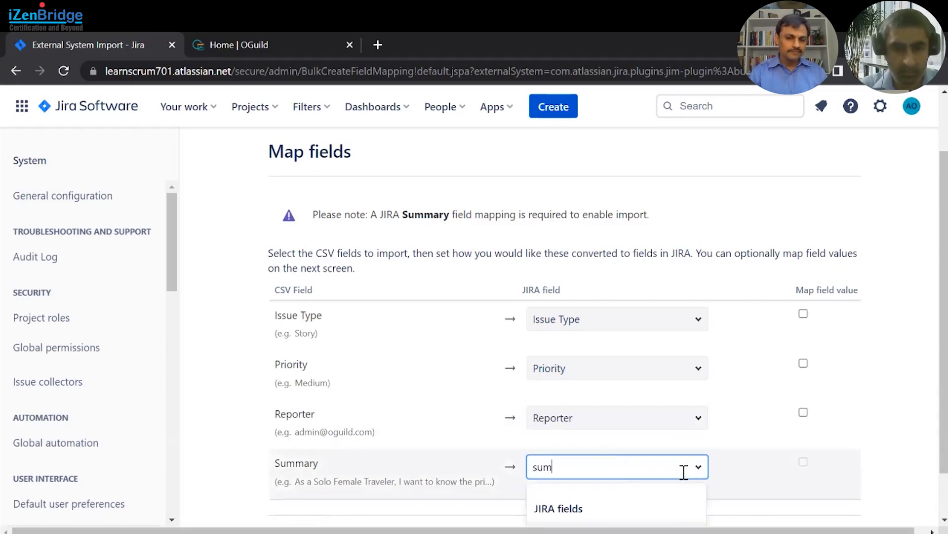
scroll(706, 479, down, 2)
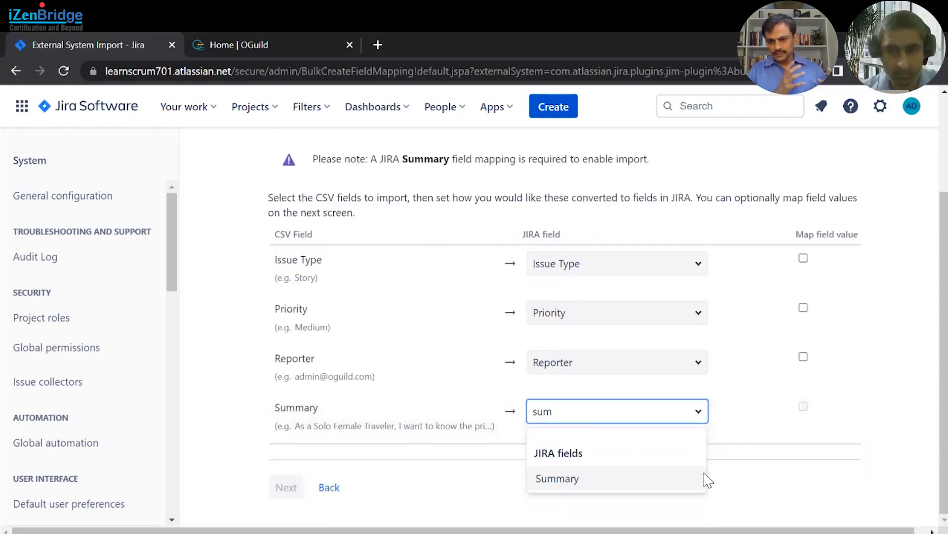
click(614, 477)
click(278, 488)
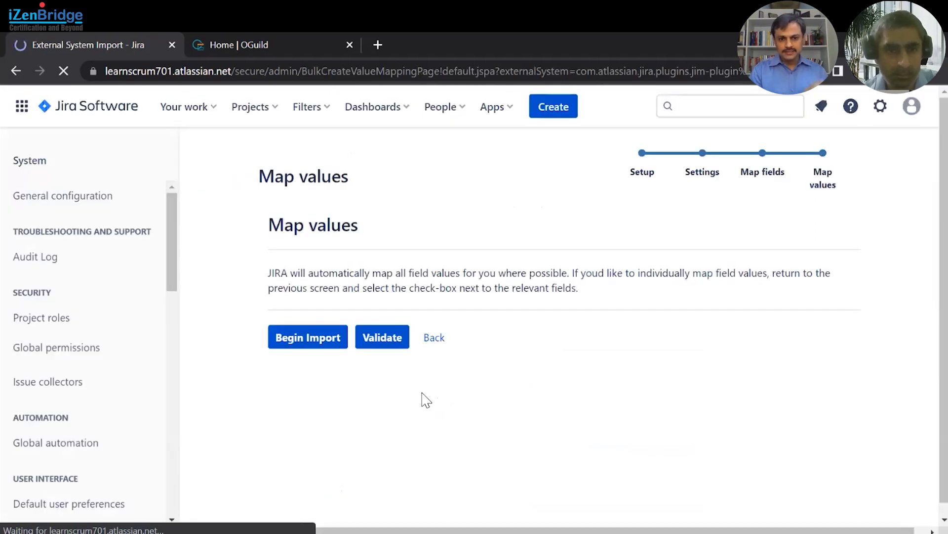
Step: Begin the import with the automatic value mapping and open the Scrum Development Project's backlog
click(316, 341)
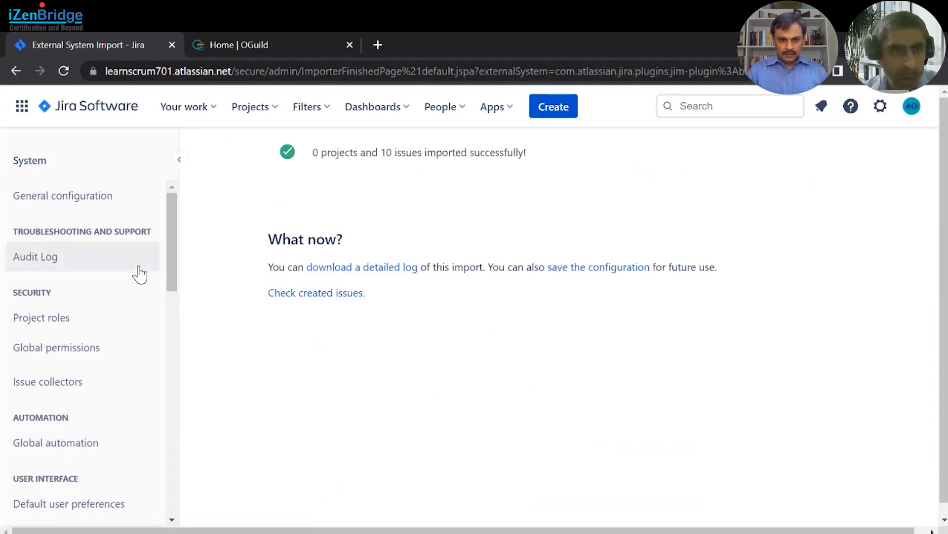
click(276, 113)
click(293, 173)
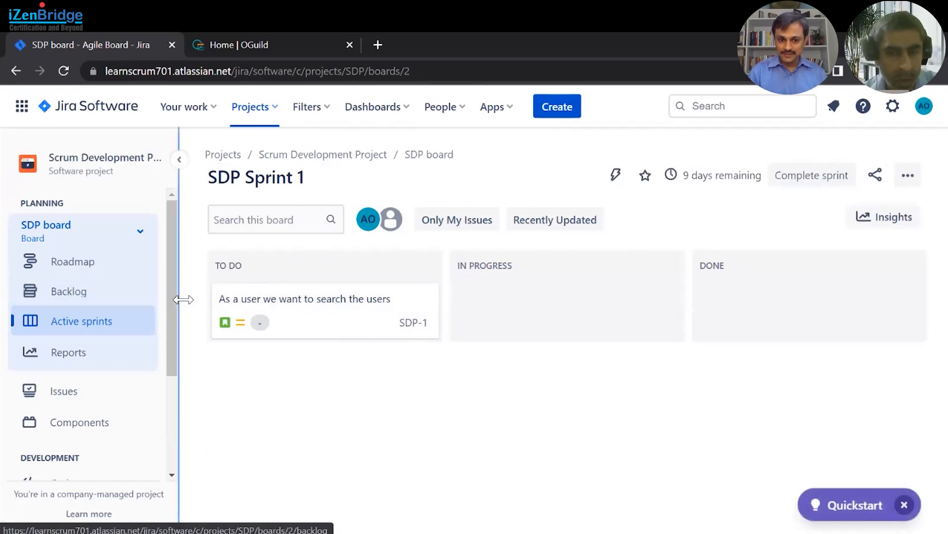
click(72, 295)
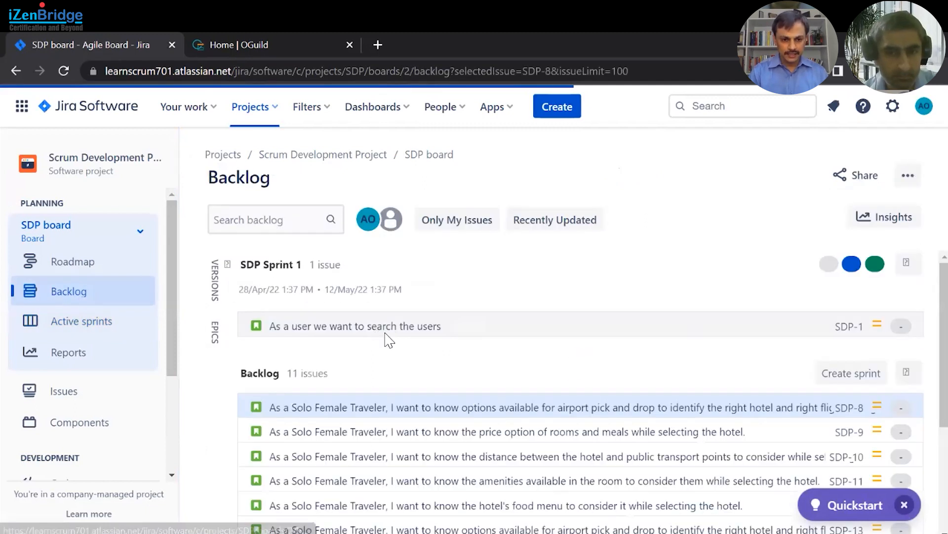
Step: Examine the imported Solo Female Traveler and Solo Male Traveler stories in the backlog
scroll(387, 336, down, 5)
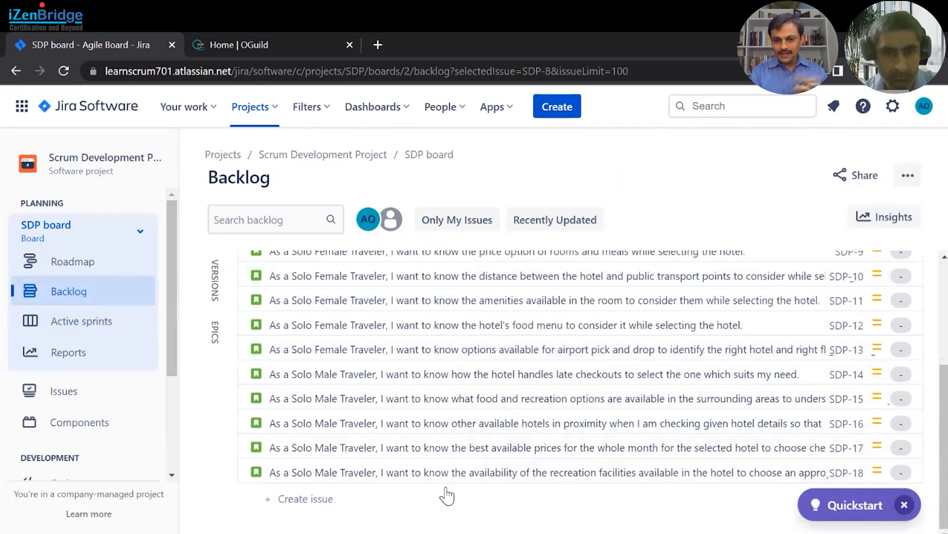
scroll(447, 492, up, 2)
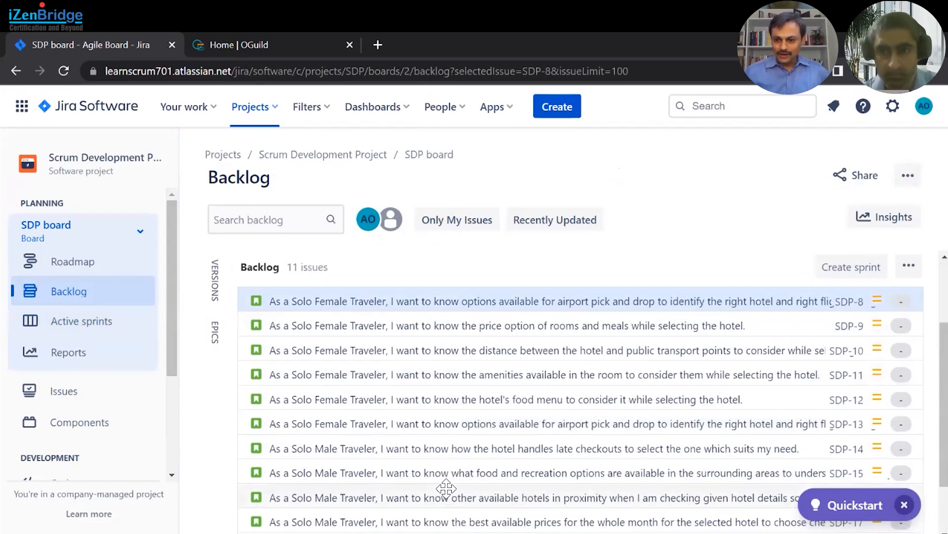
scroll(446, 488, up, 2)
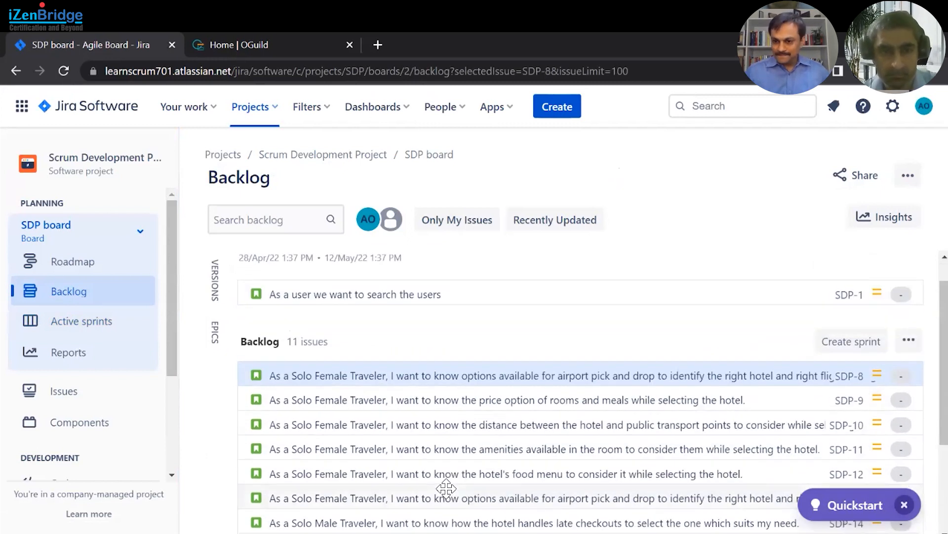
scroll(446, 488, down, 2)
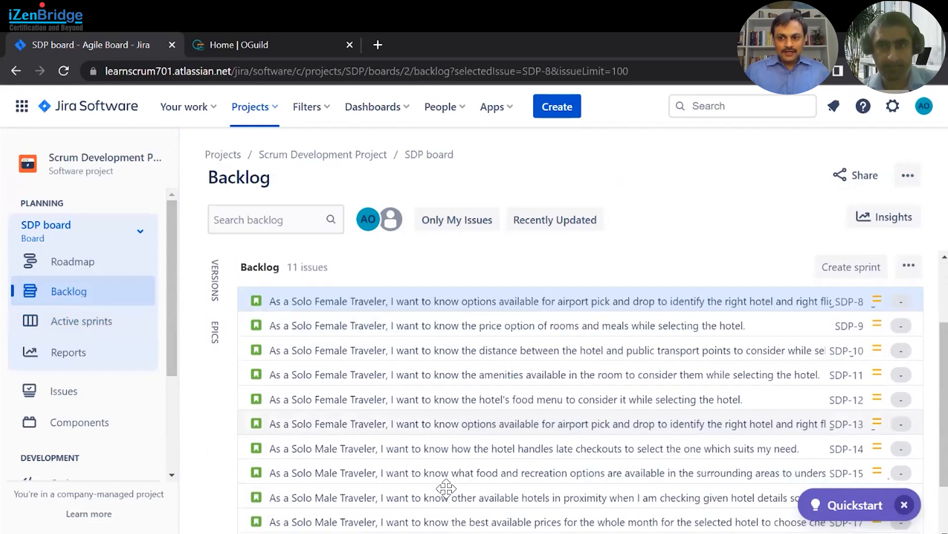
scroll(447, 492, down, 2)
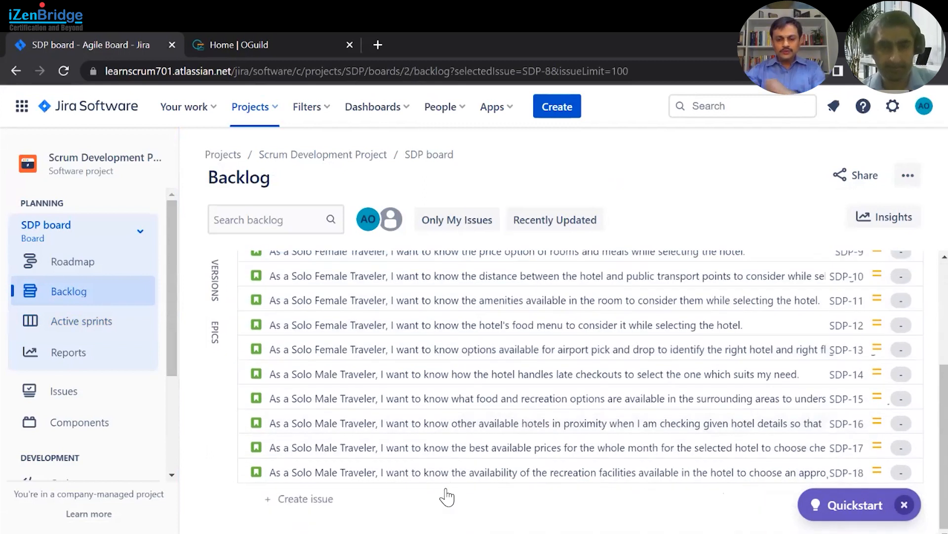
scroll(446, 494, up, 2)
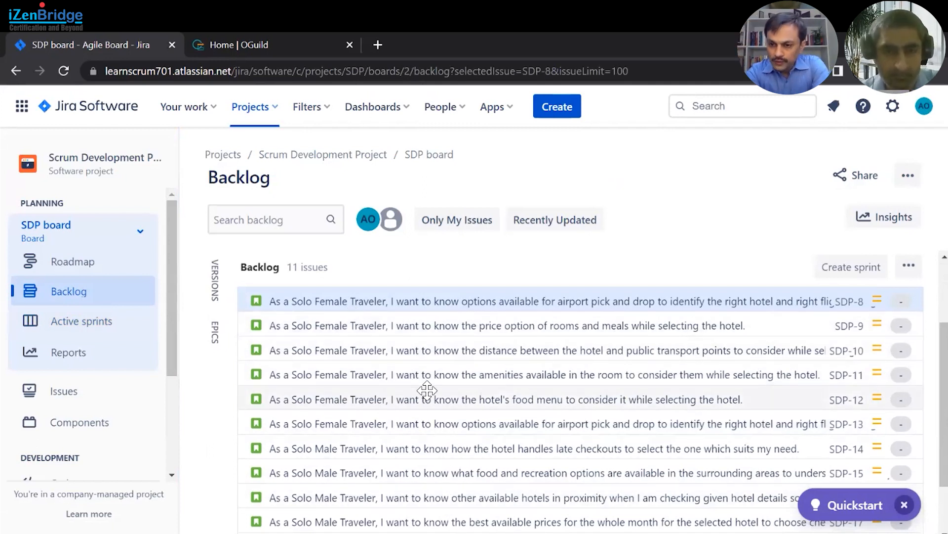
scroll(427, 390, down, 2)
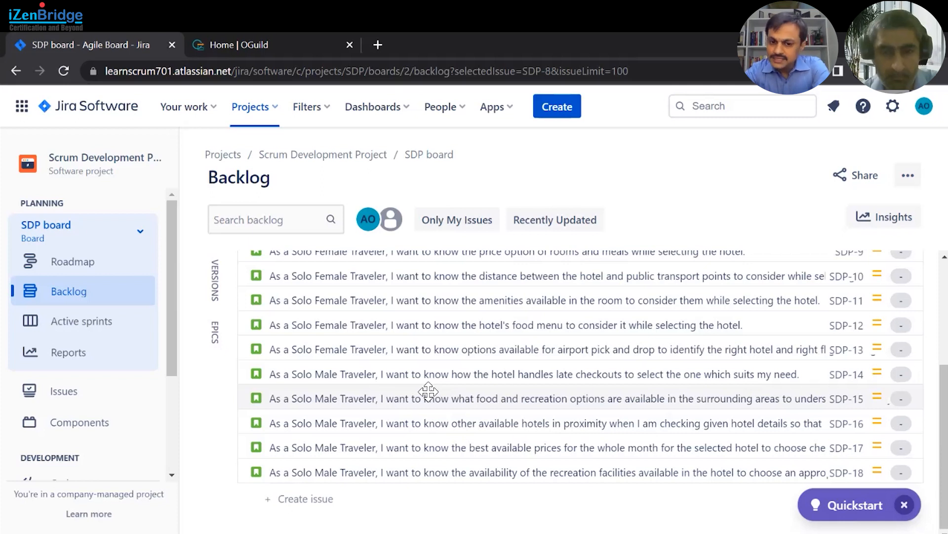
scroll(428, 392, up, 2)
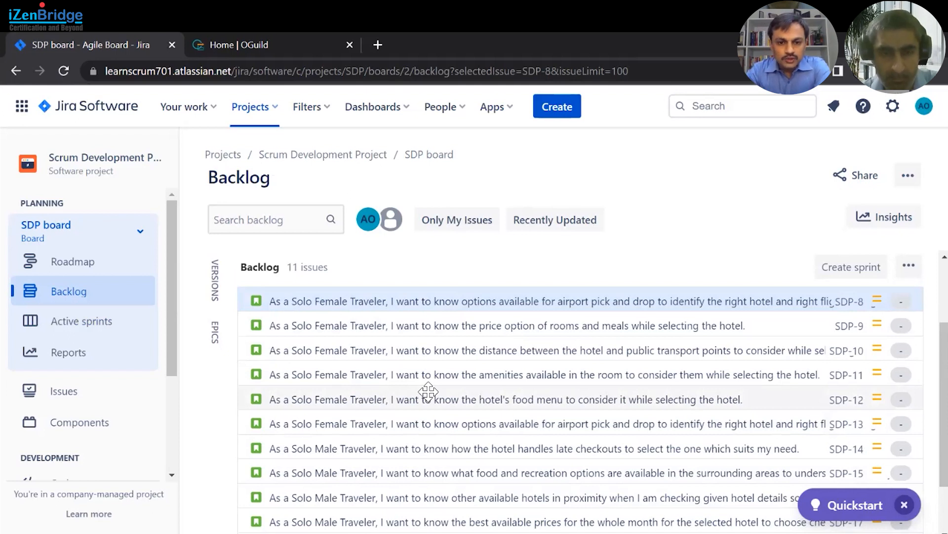
Step: Open story SDP-8 from the backlog in its own browser tab
click(422, 300)
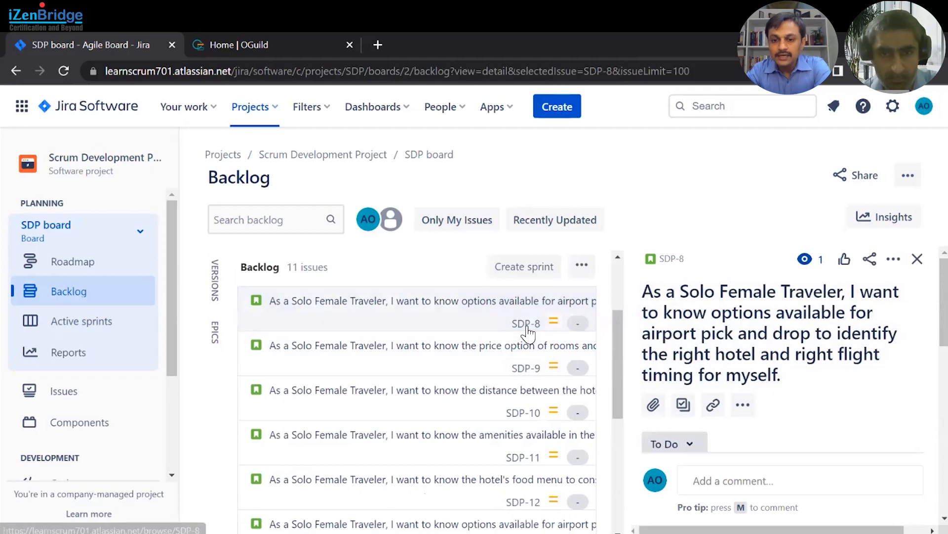
middle_click(527, 325)
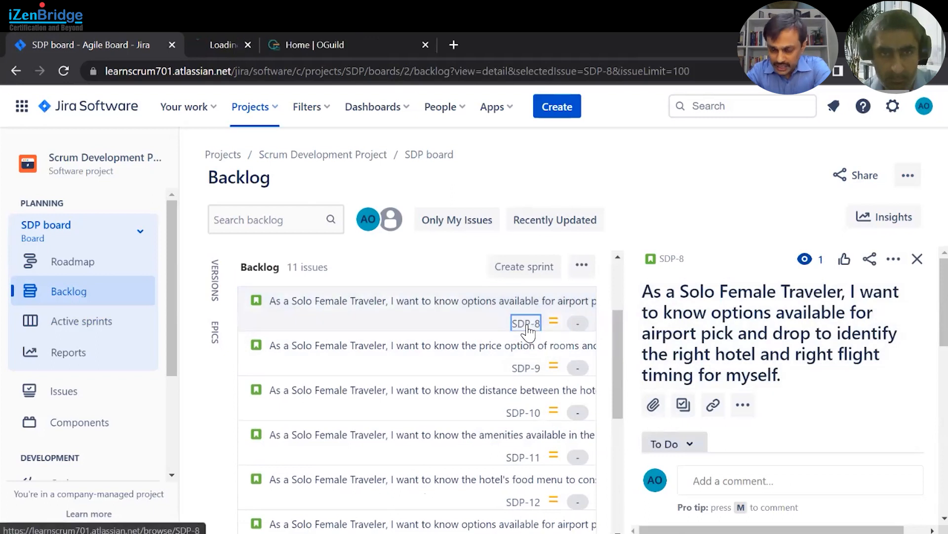
click(269, 45)
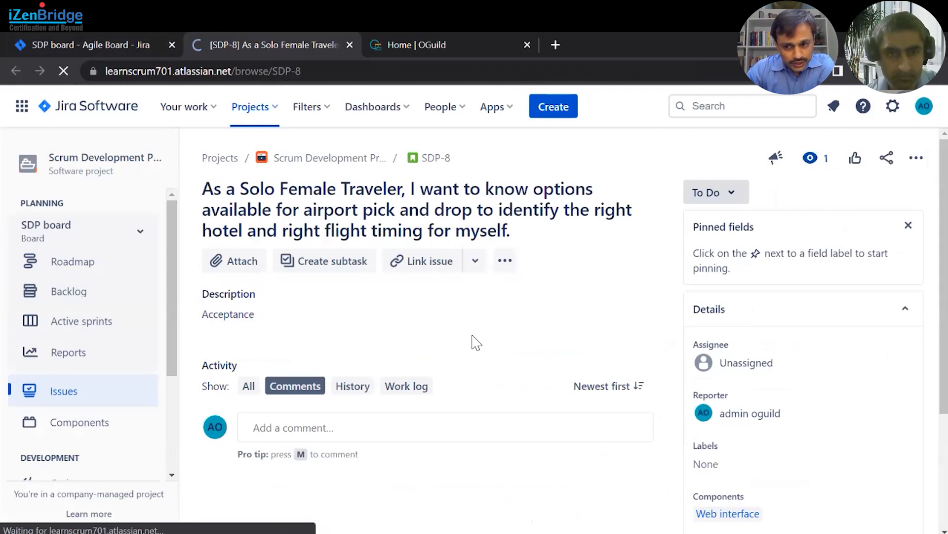
Step: Start linking another issue to SDP-8 and choose "is blocked by" as the relationship
click(477, 265)
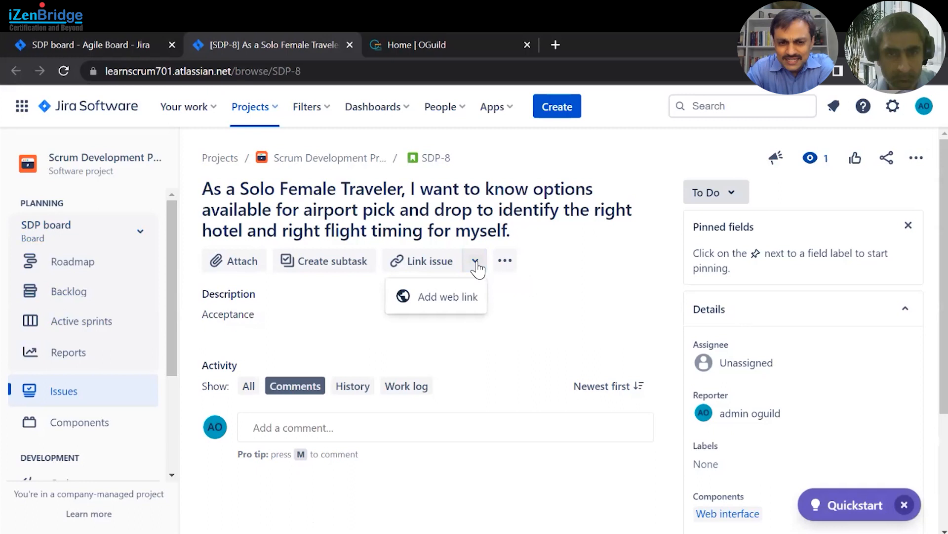
click(425, 267)
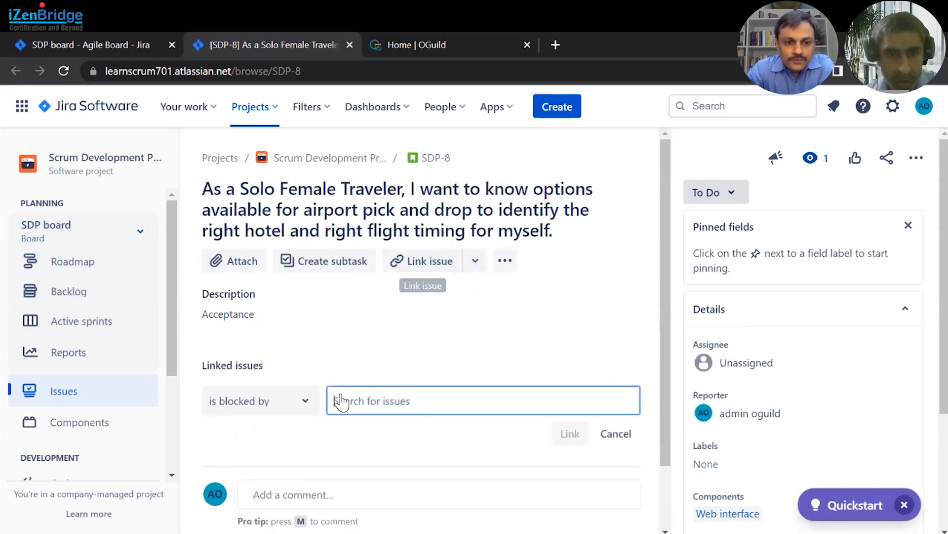
click(306, 404)
scroll(355, 440, down, 2)
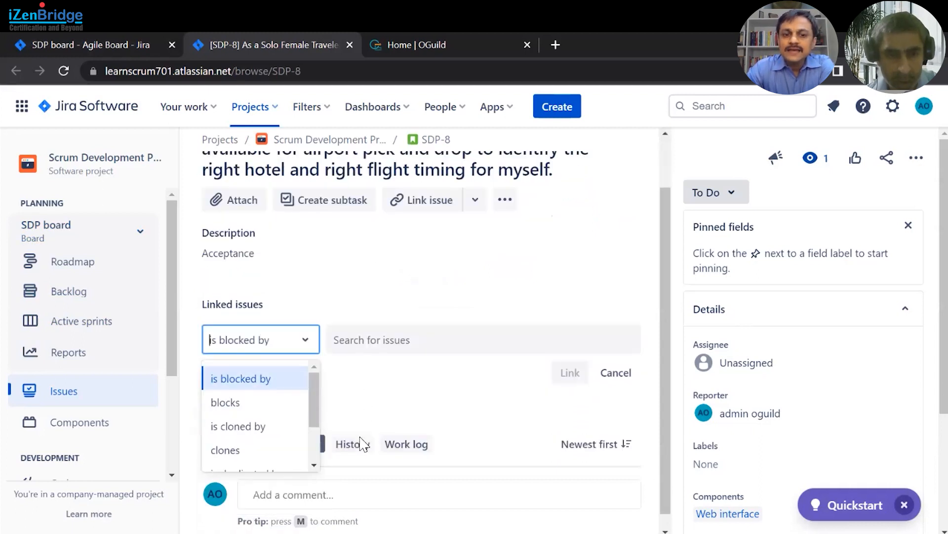
mouse_move(318, 402)
mouse_down()
mouse_move(313, 426)
mouse_move(318, 401)
mouse_up()
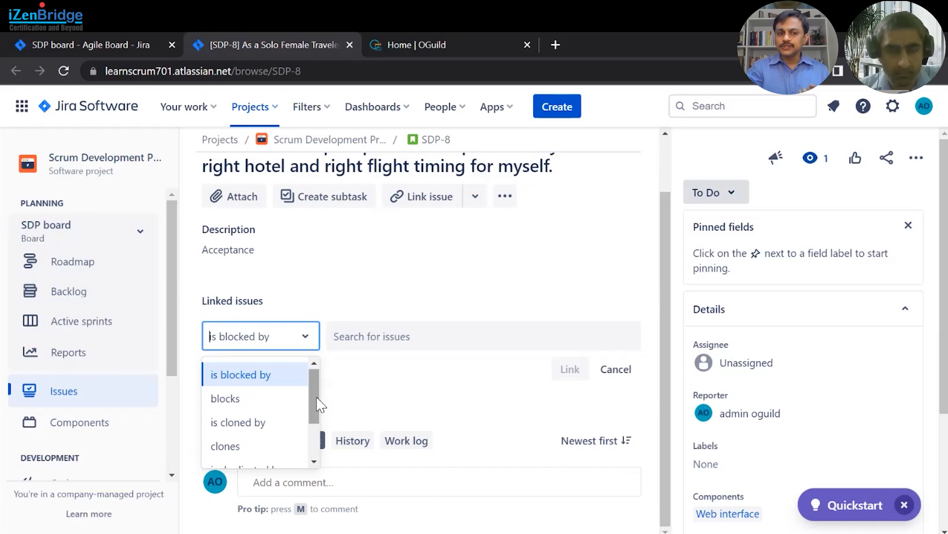
click(253, 375)
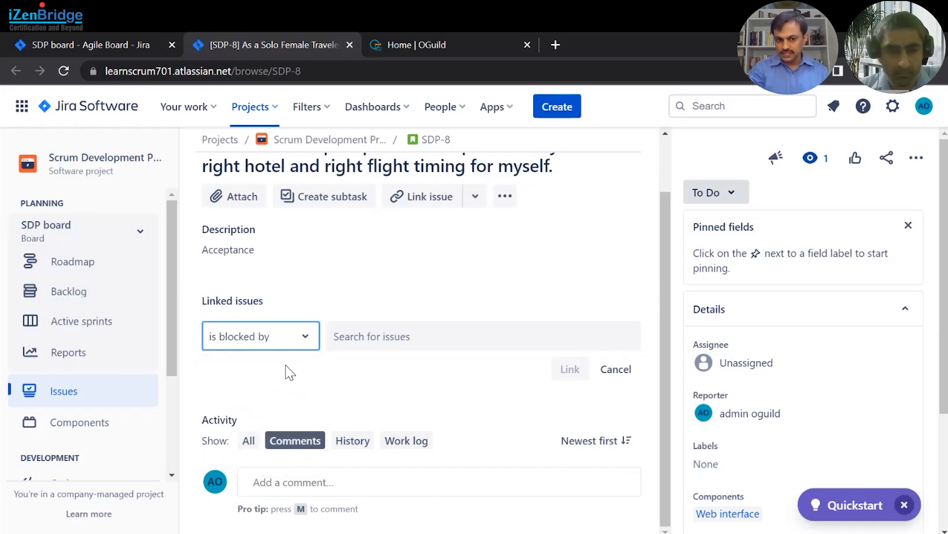
Step: Search for "SDP" issues, choose SDP-17 and SDP-16 as the blocking stories and link them to SDP-8
click(457, 341)
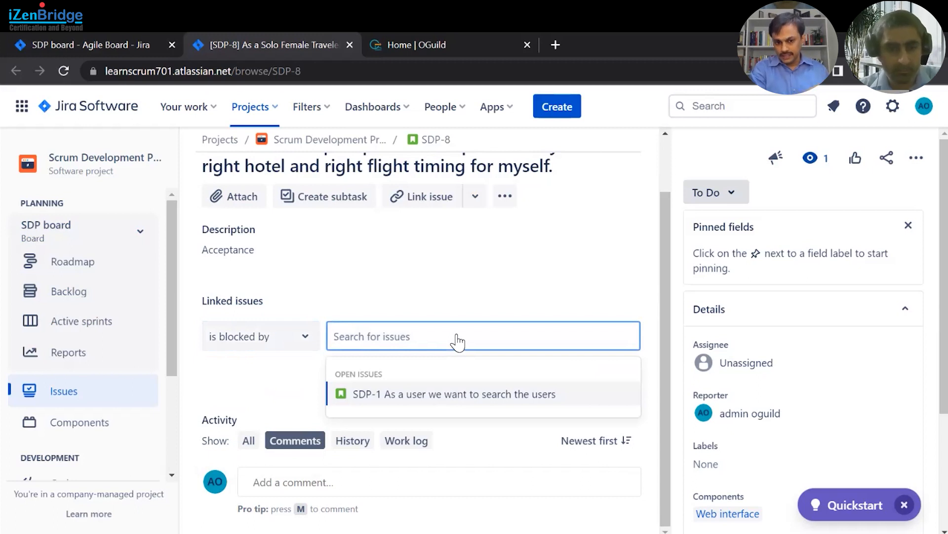
text(SDP)
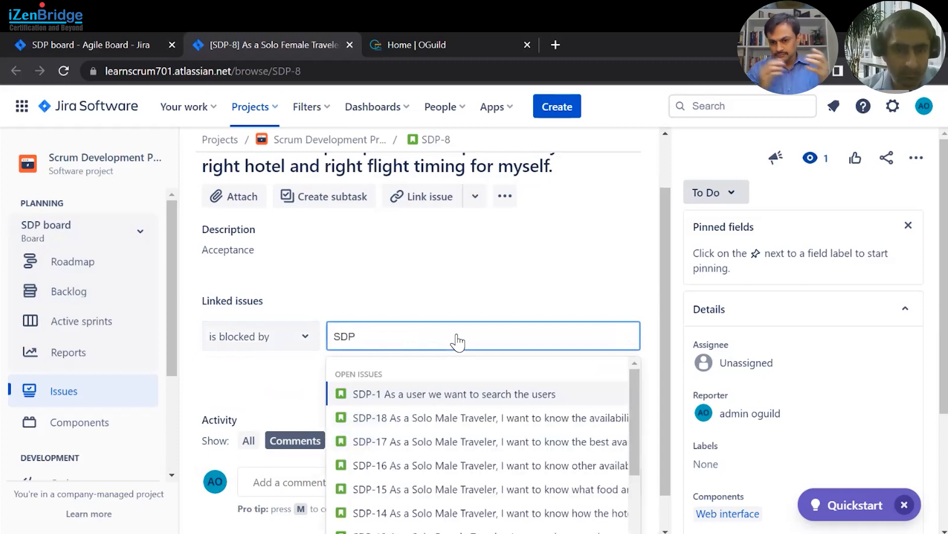
click(407, 448)
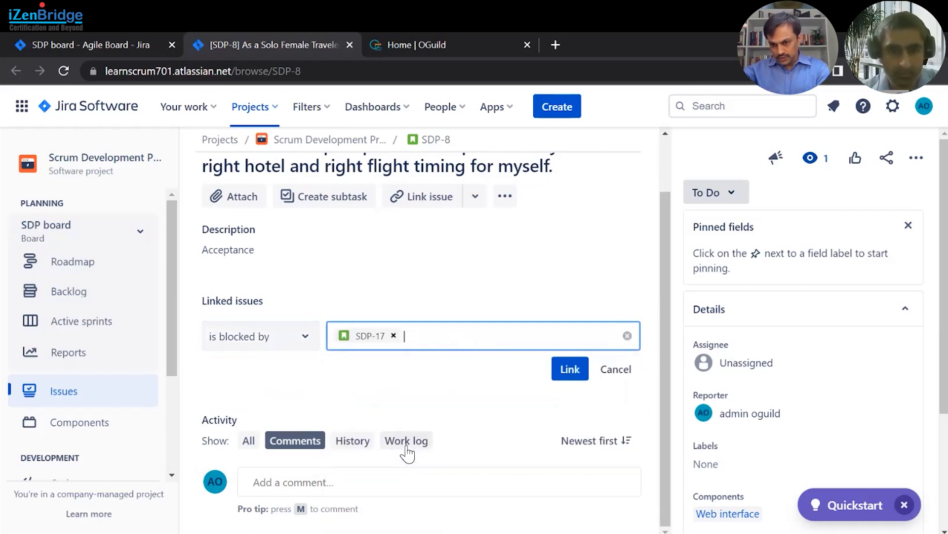
scroll(441, 388, up, 1)
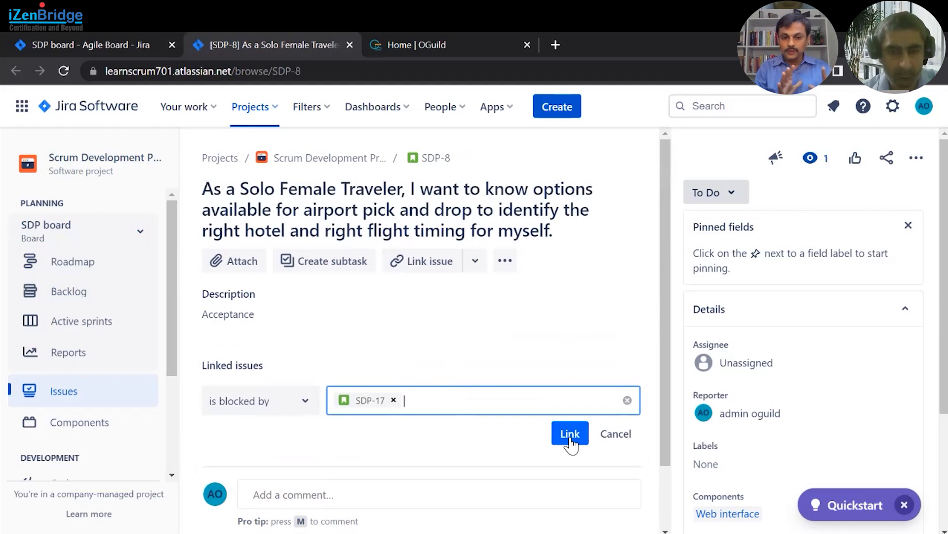
text(SDP)
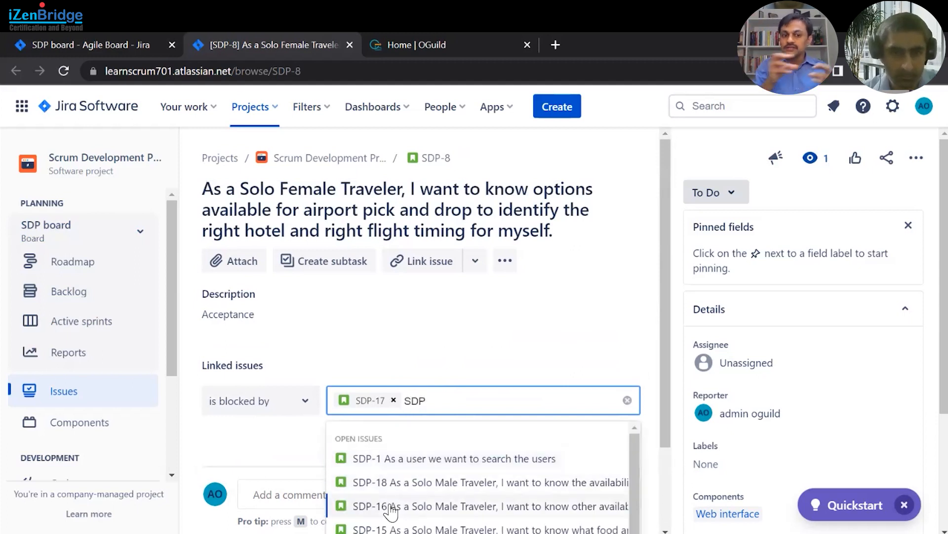
click(391, 509)
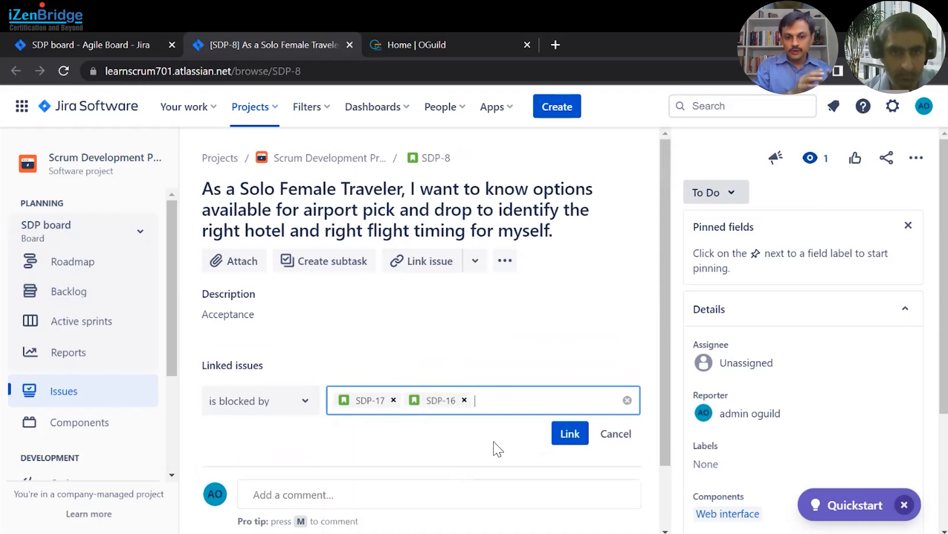
click(573, 436)
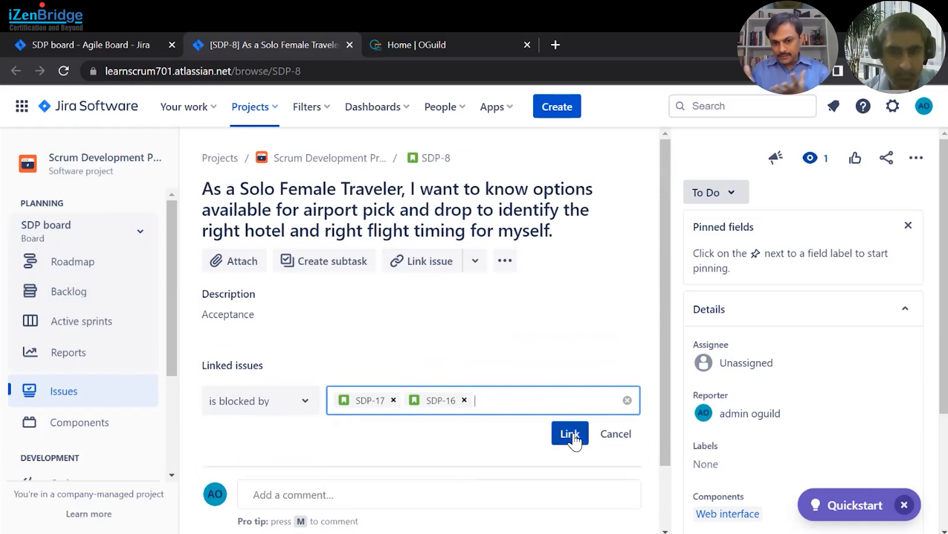
Step: Review the relationship types available for a further link on SDP-8, then cancel without adding one
scroll(346, 356, down, 2)
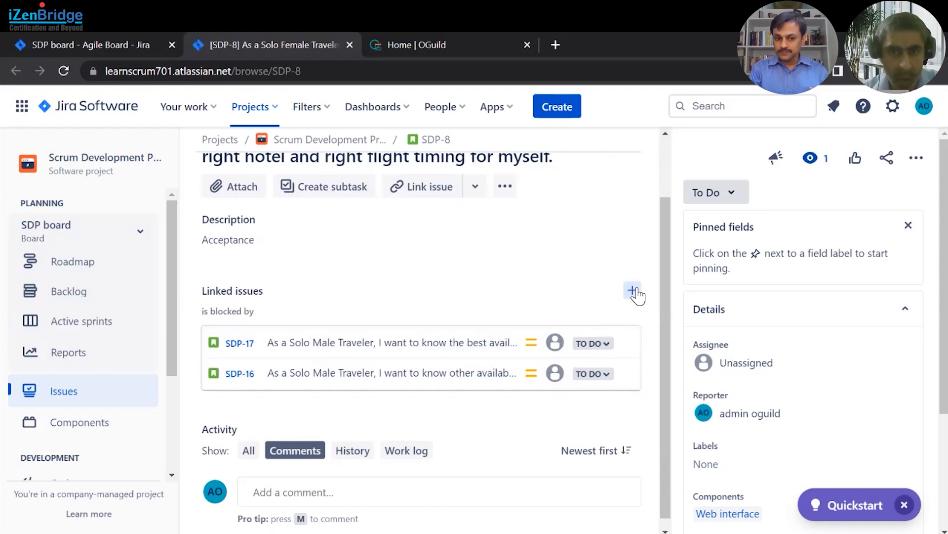
click(633, 291)
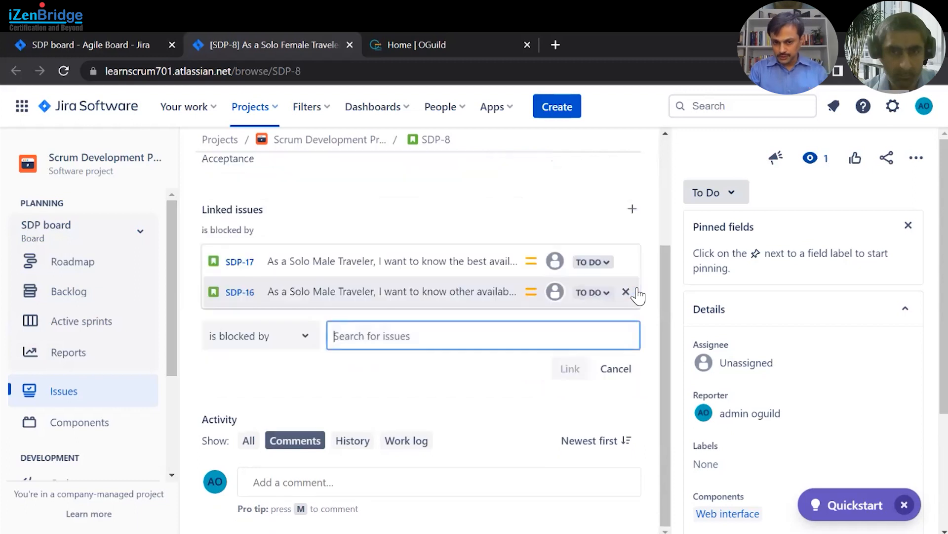
click(307, 340)
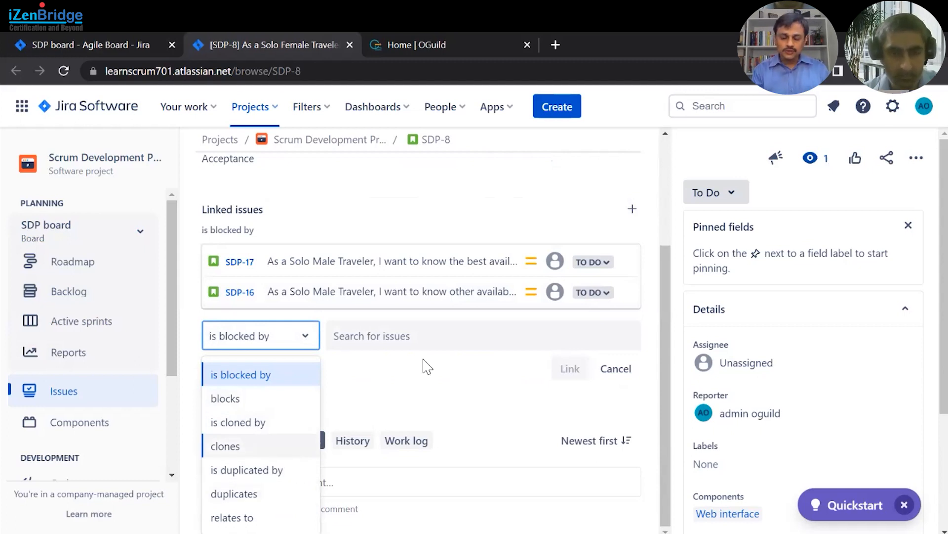
click(427, 366)
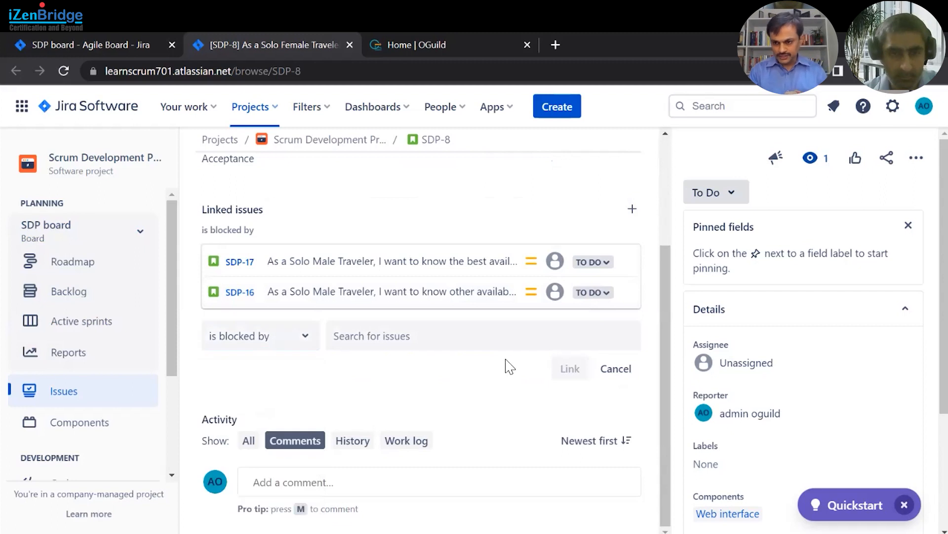
click(615, 368)
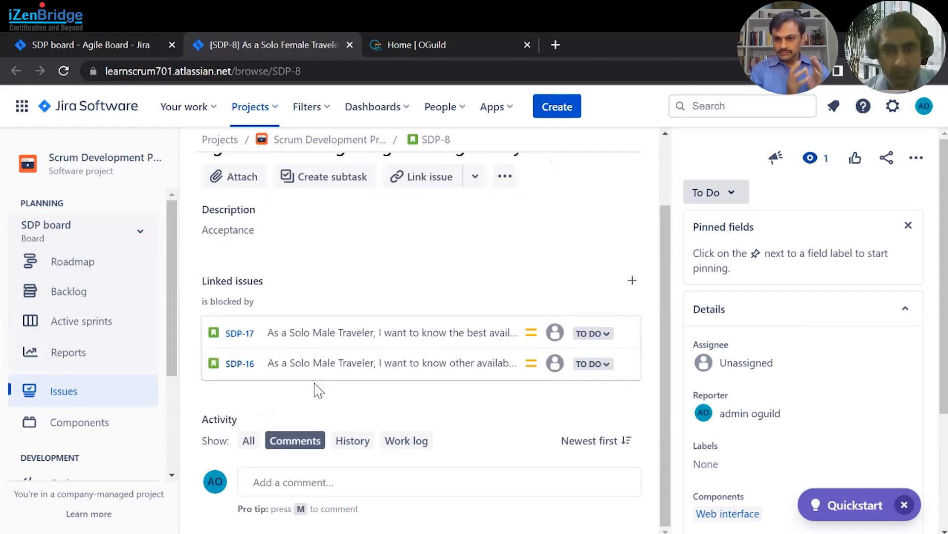
scroll(314, 388, up, 2)
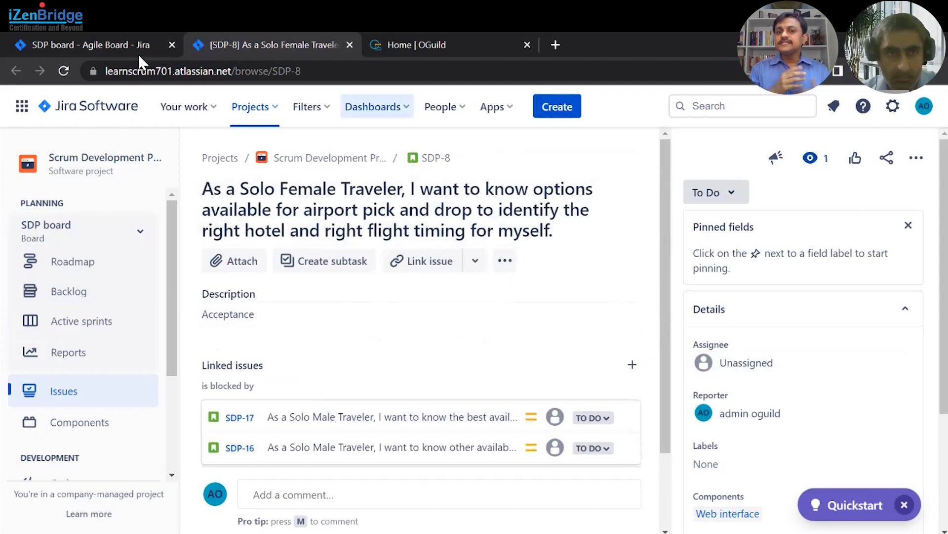
Step: Return to the backlog and open story SDP-9 in its own browser tab
click(112, 45)
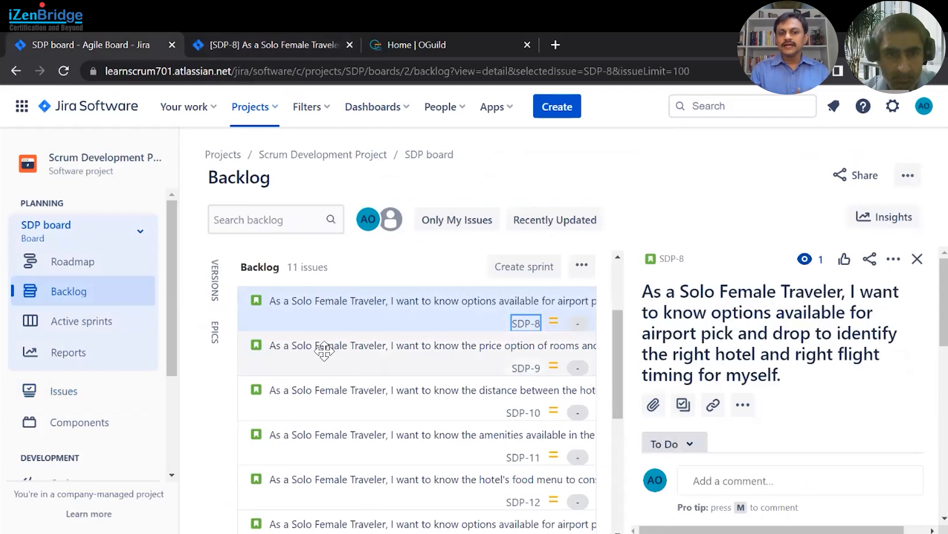
middle_click(527, 369)
click(424, 43)
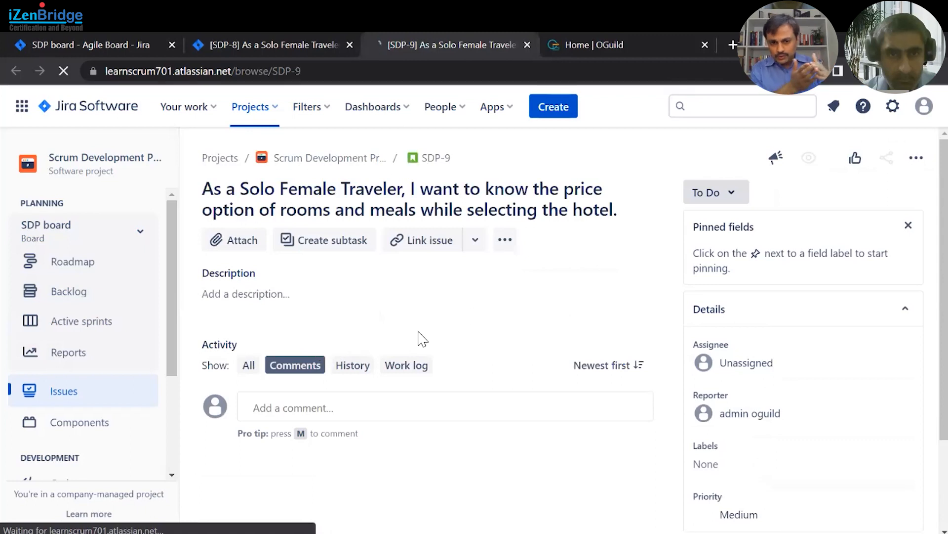
Step: Clone story SDP-9, adding "- part 2" to the end of the clone's summary
click(506, 240)
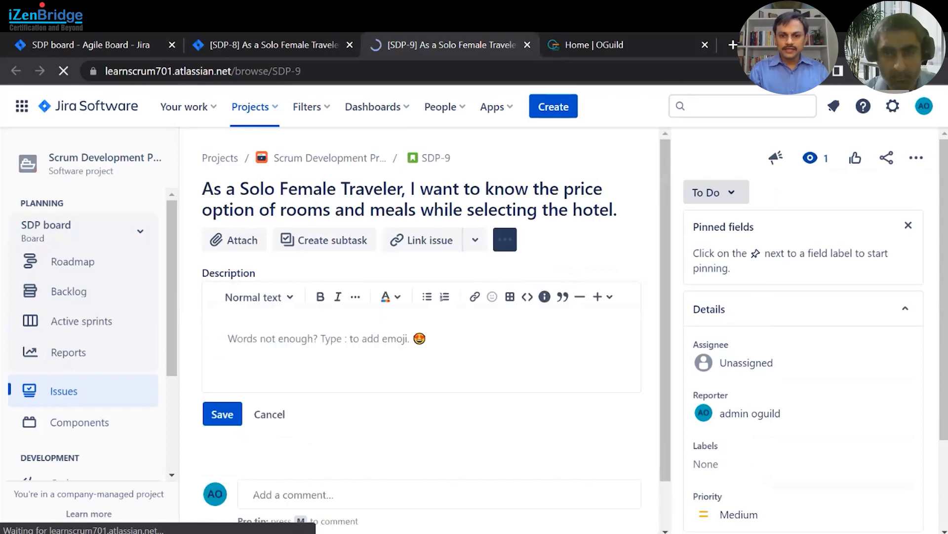
click(916, 157)
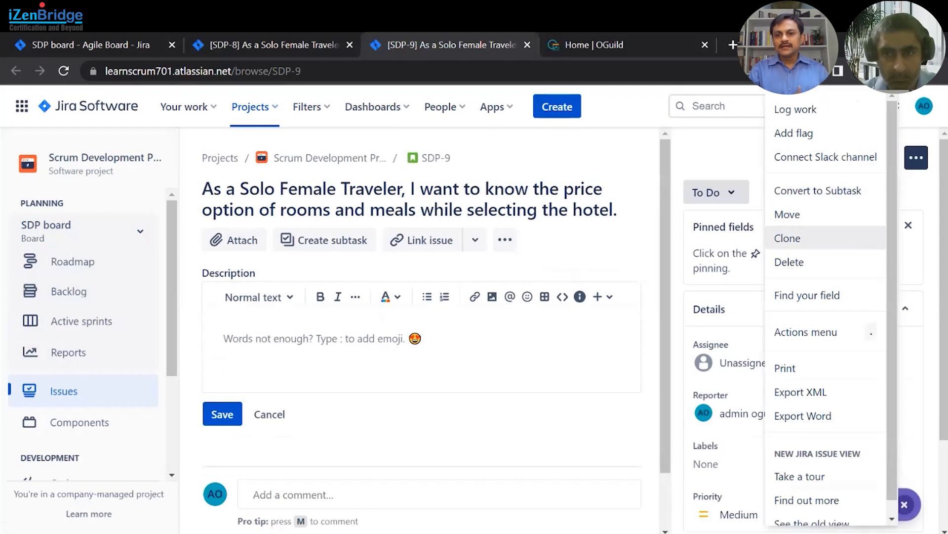
click(787, 237)
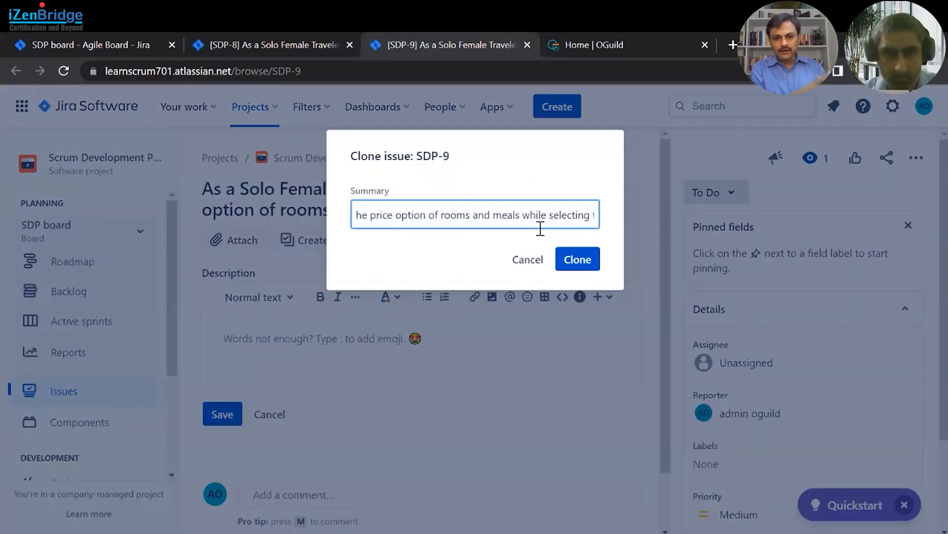
drag(497, 215, 621, 220)
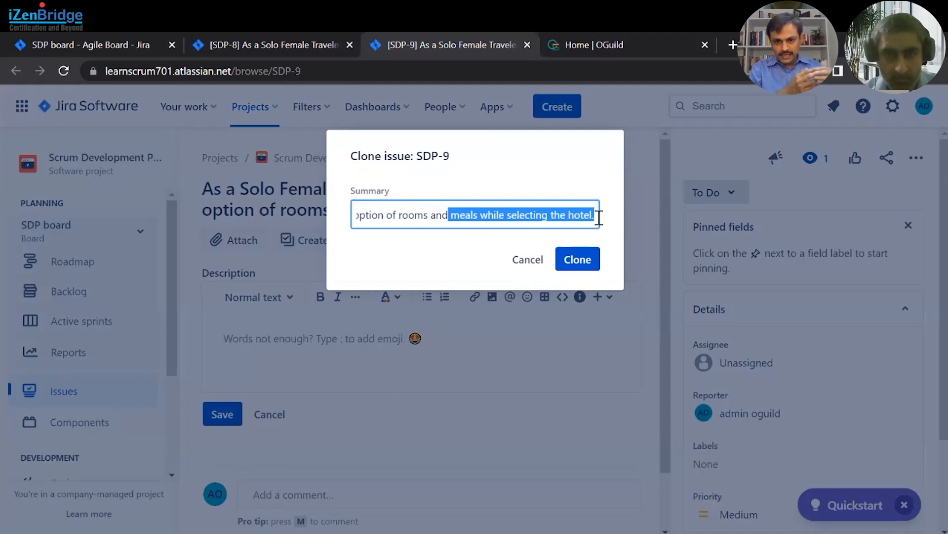
click(601, 219)
text(- pa)
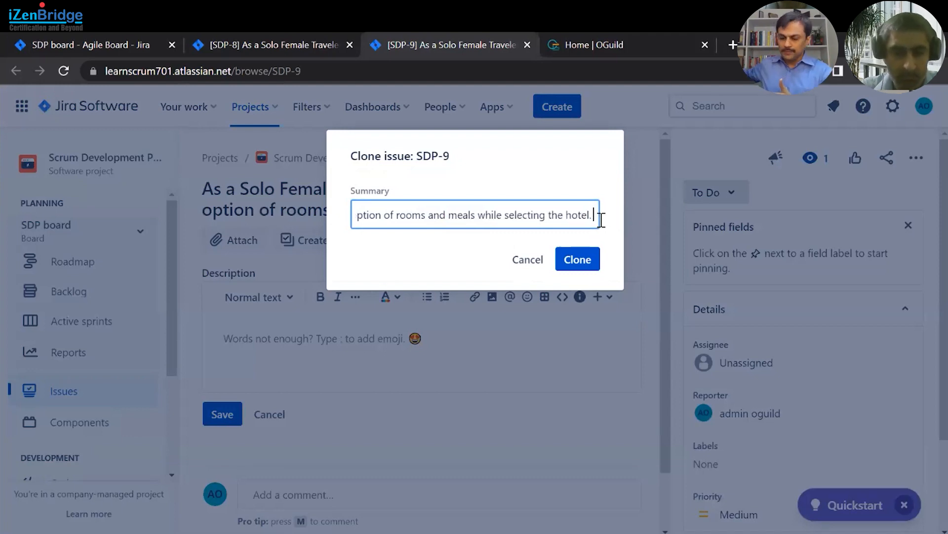
text(rt 2)
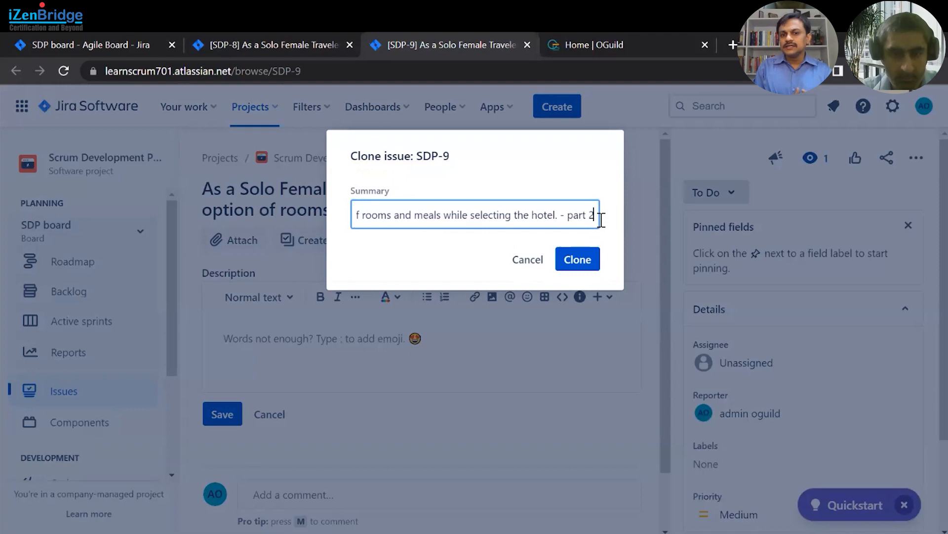
click(584, 261)
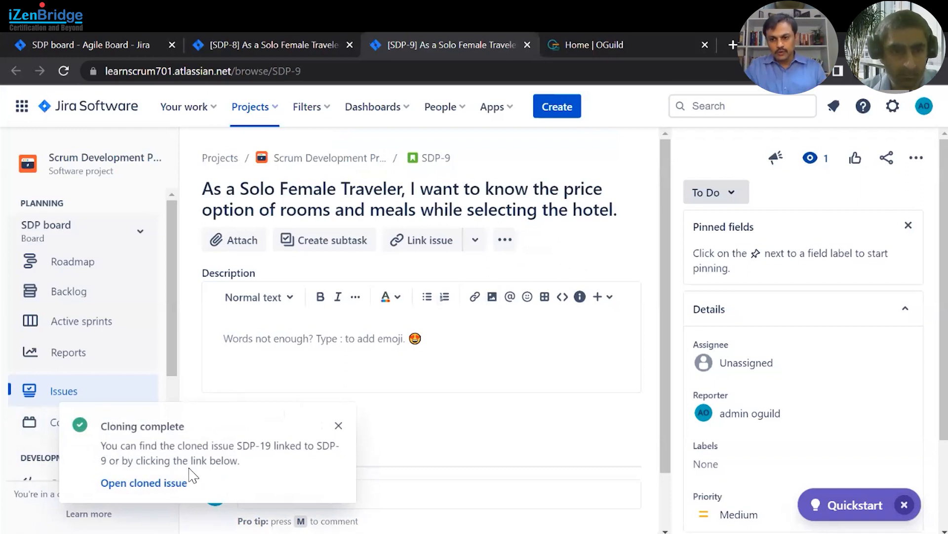
Step: Open the cloned issue to review its details and link to SDP-9, then return to the SDP board backlog and reload it
click(164, 487)
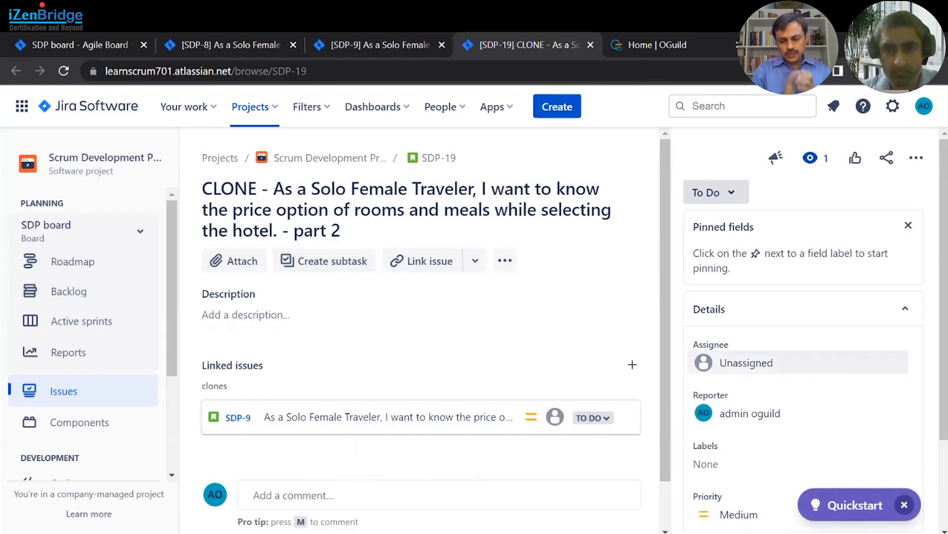
scroll(741, 360, down, 2)
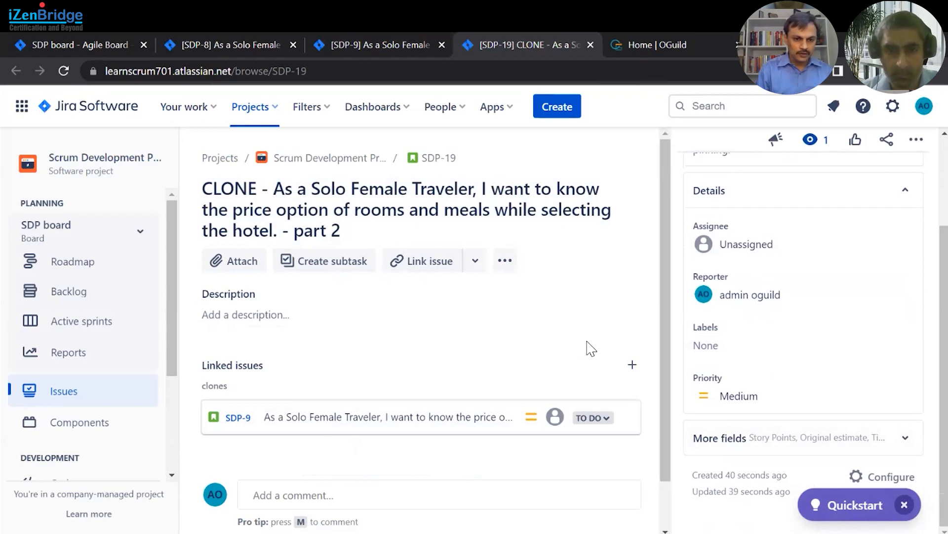
click(231, 44)
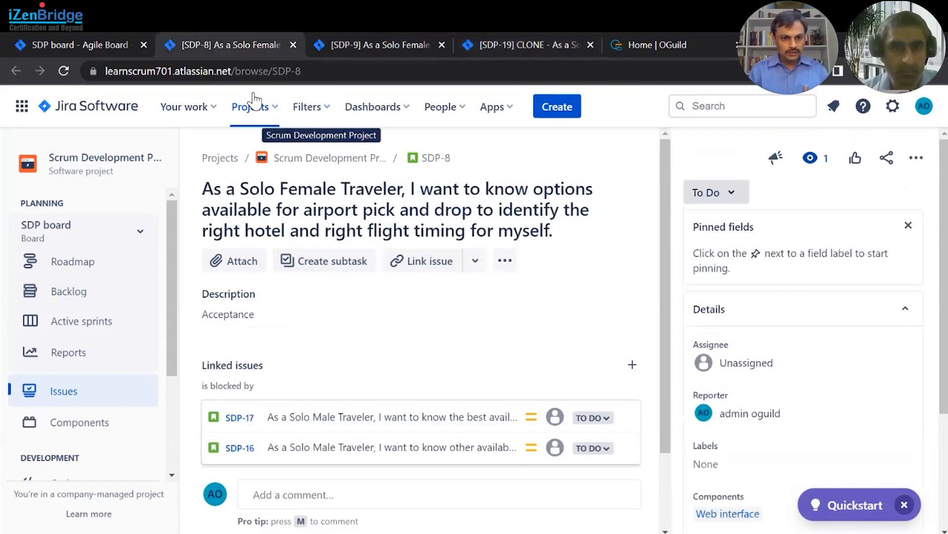
click(104, 45)
scroll(311, 383, down, 1)
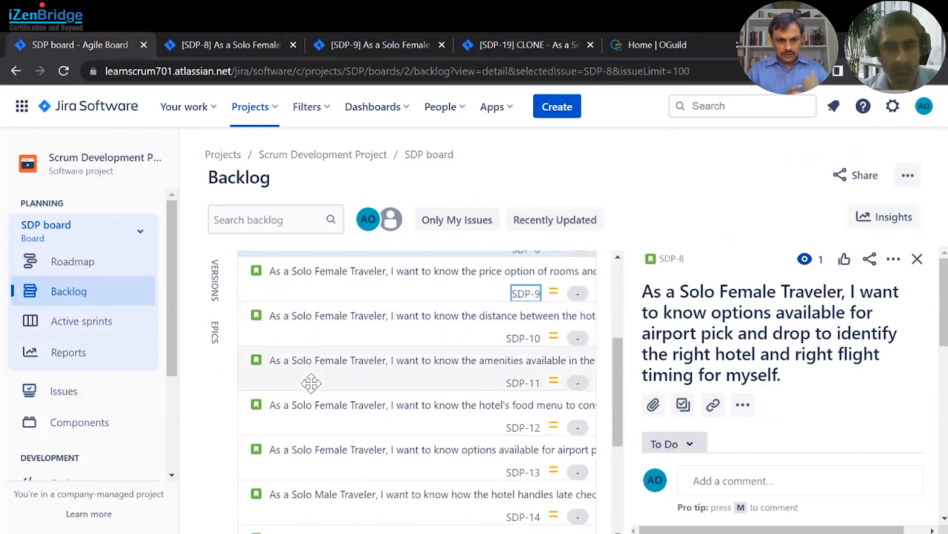
scroll(311, 383, up, 3)
key(F5)
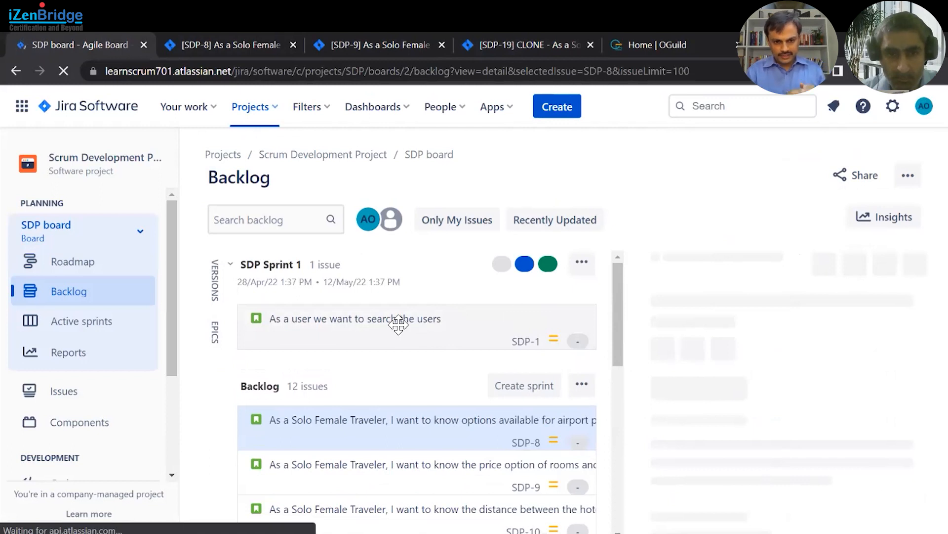
Step: Delete story SDP-1, "As a user we want to search the users", from SDP Sprint 1
click(411, 327)
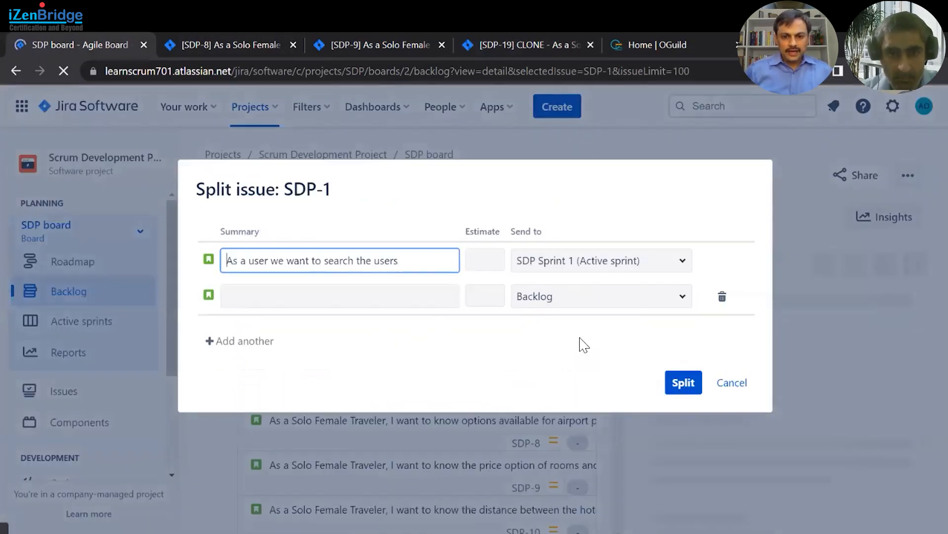
click(735, 382)
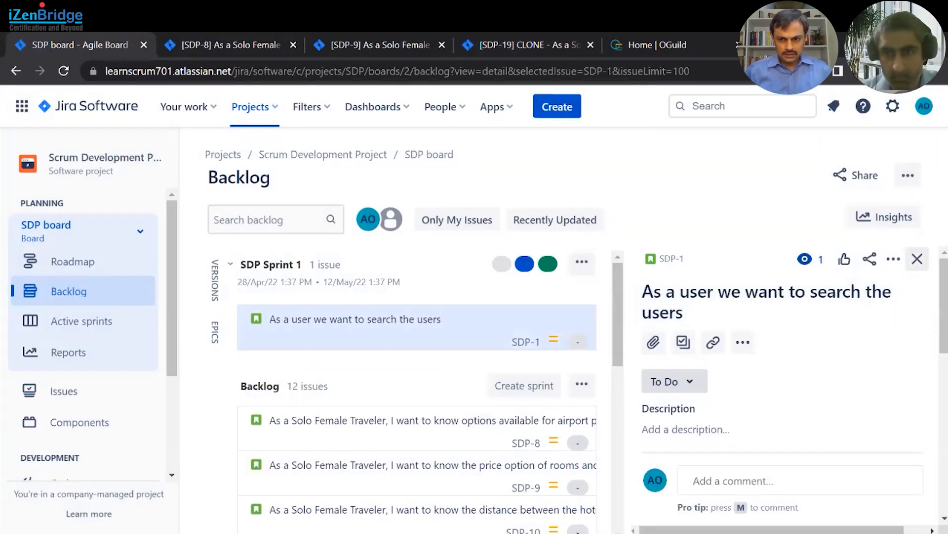
click(893, 258)
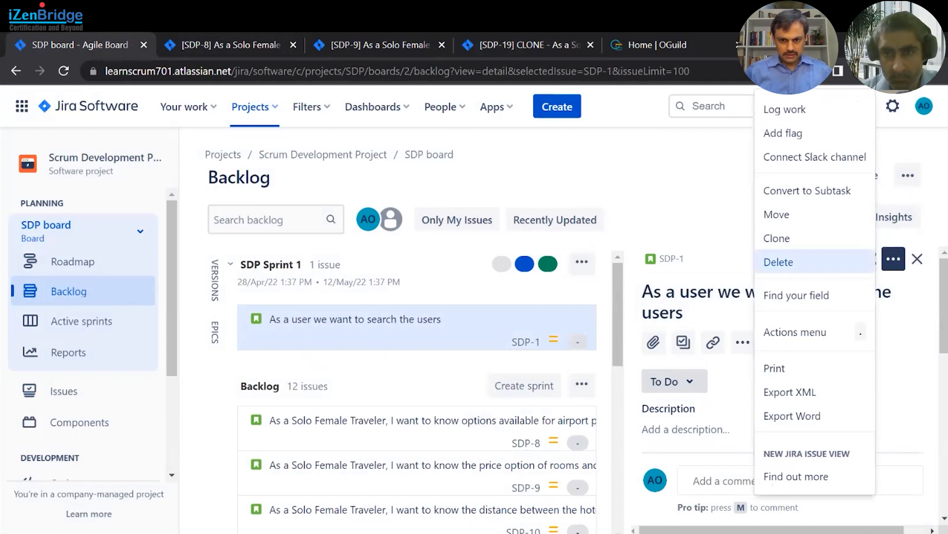
click(779, 262)
click(530, 293)
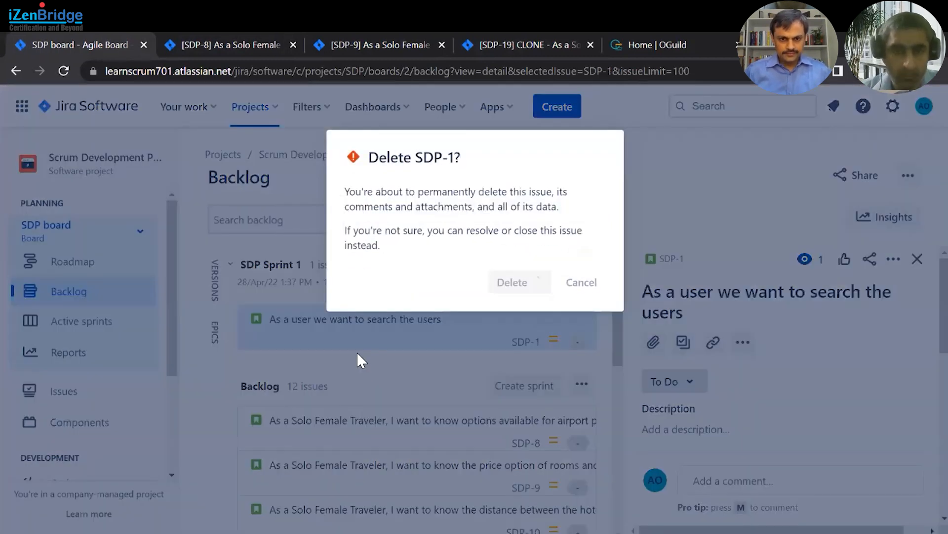
Step: Review SDP Sprint 1 and the full list of stories in the backlog, down to the cloned one
scroll(360, 365, down, 3)
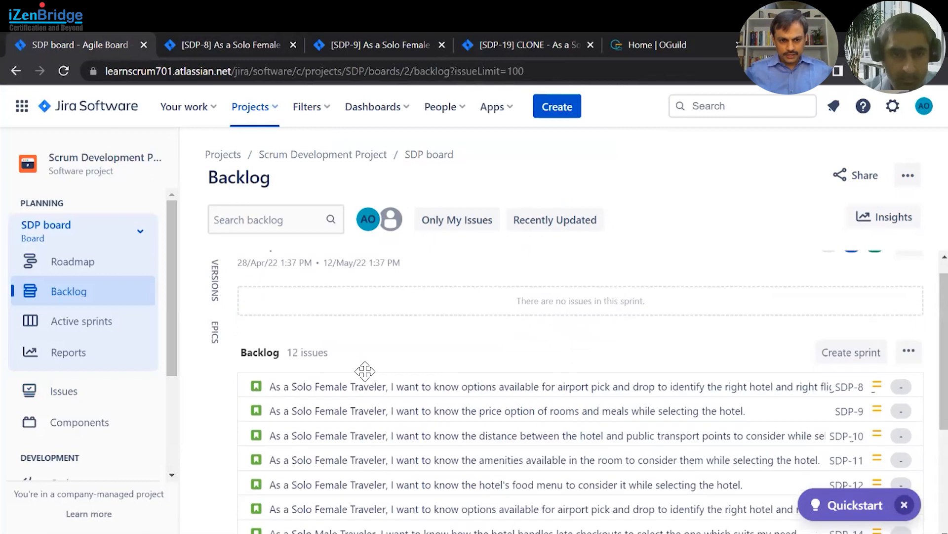
scroll(366, 377, up, 3)
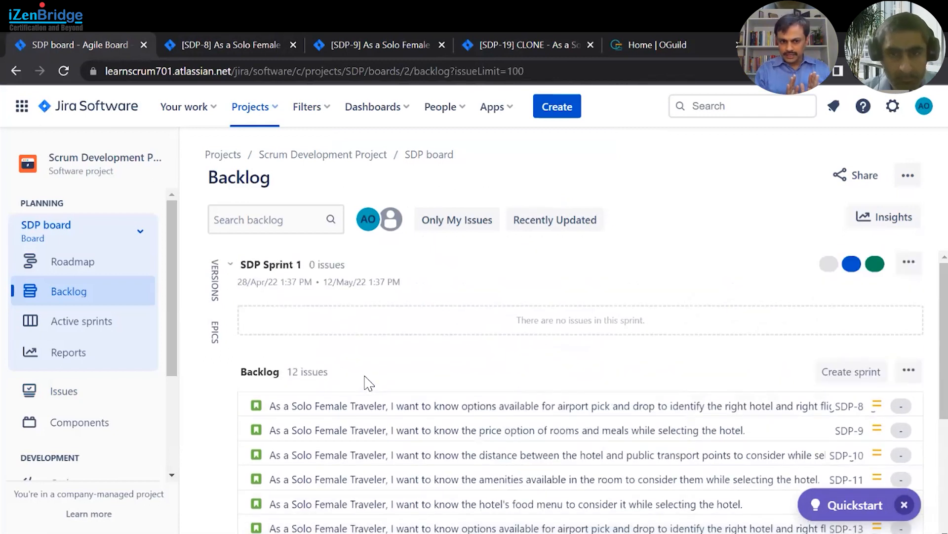
scroll(368, 382, down, 5)
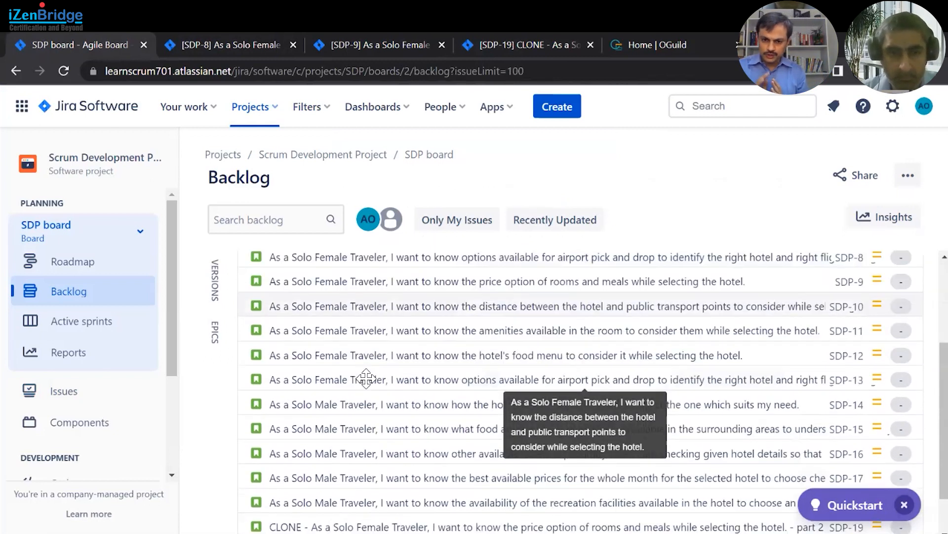
scroll(366, 378, up, 4)
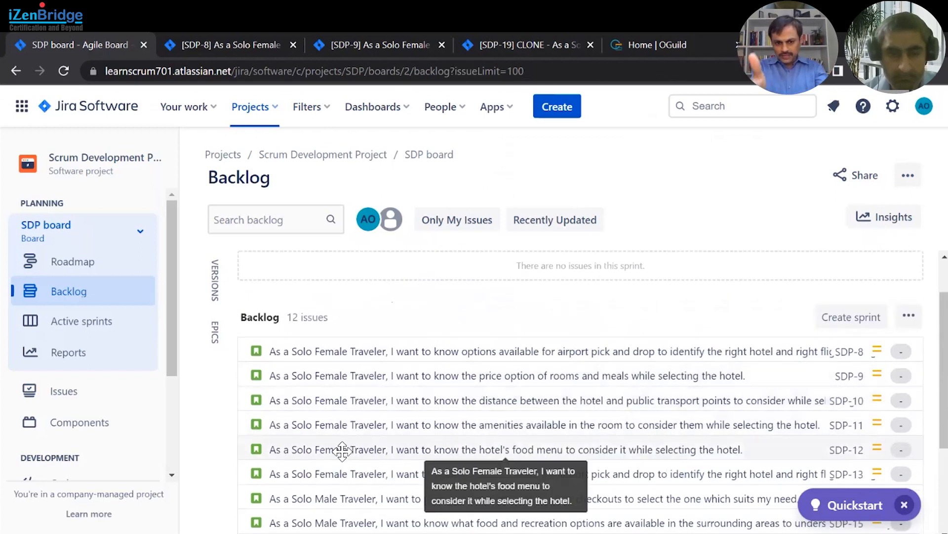
scroll(342, 452, up, 2)
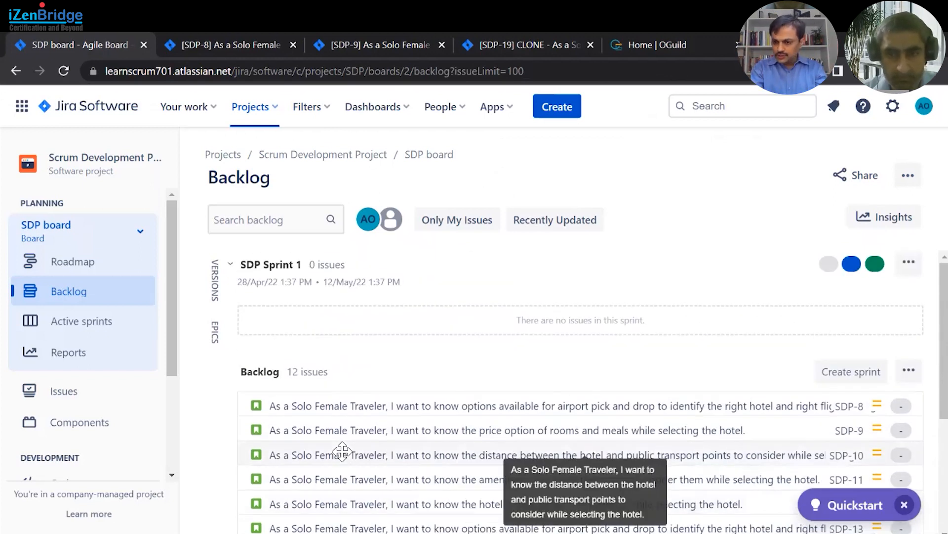
scroll(342, 452, down, 4)
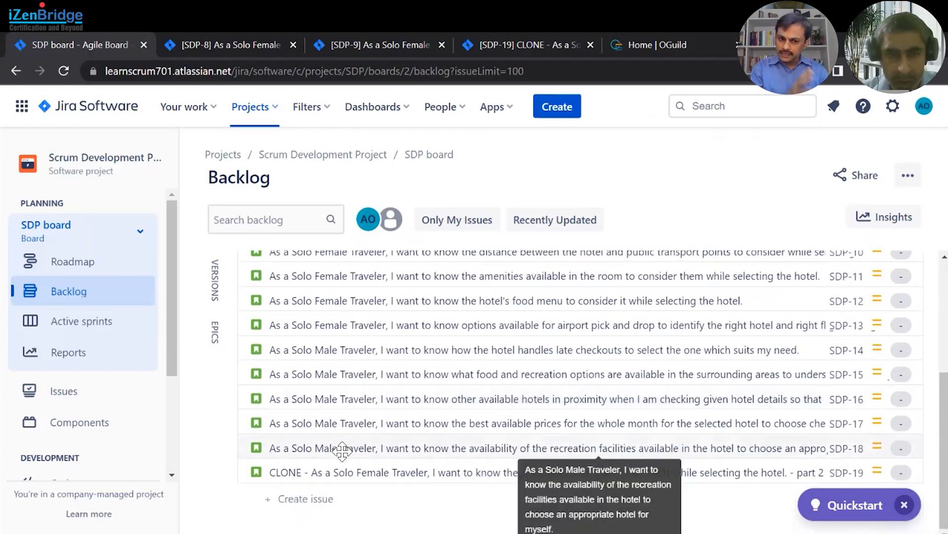
scroll(342, 451, up, 3)
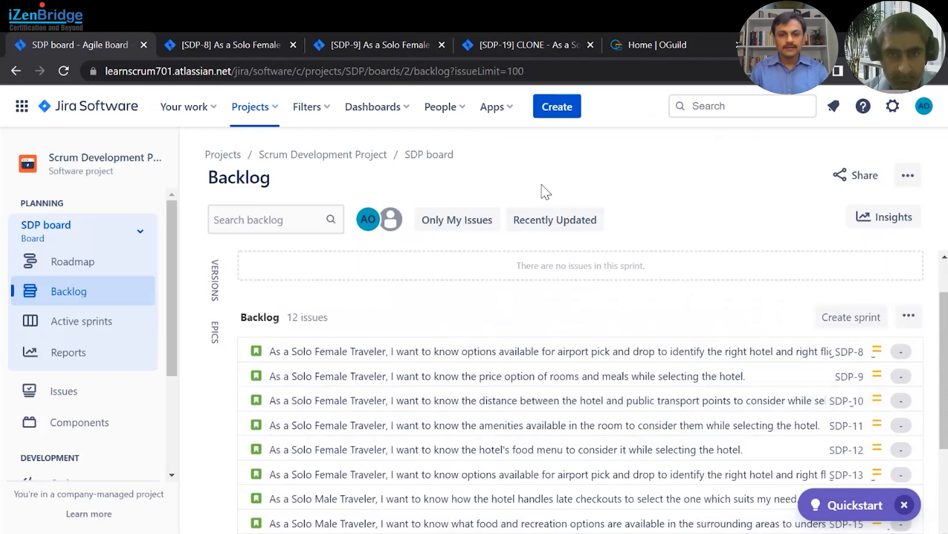
Step: Start creating a new issue in Scrum Development Project (SDP) with the issue type Enabler
click(565, 108)
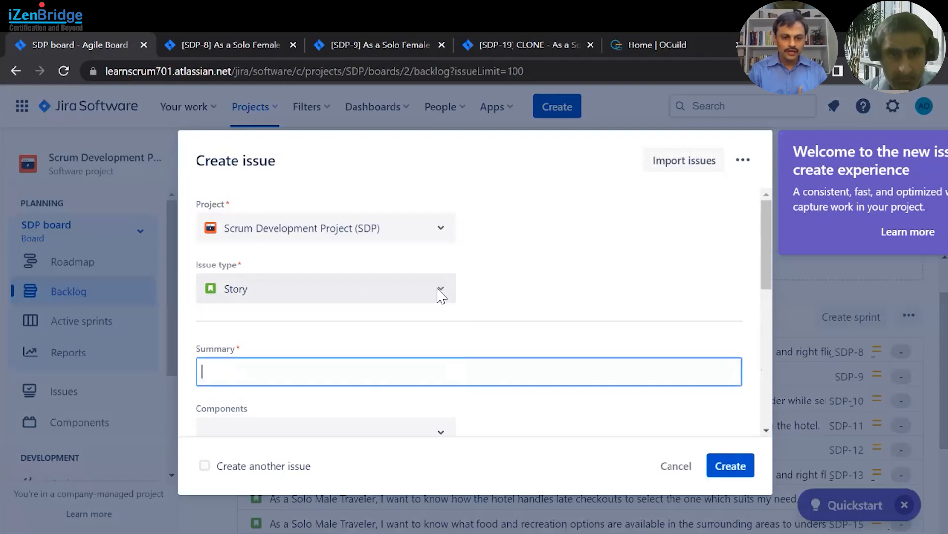
click(442, 292)
click(275, 352)
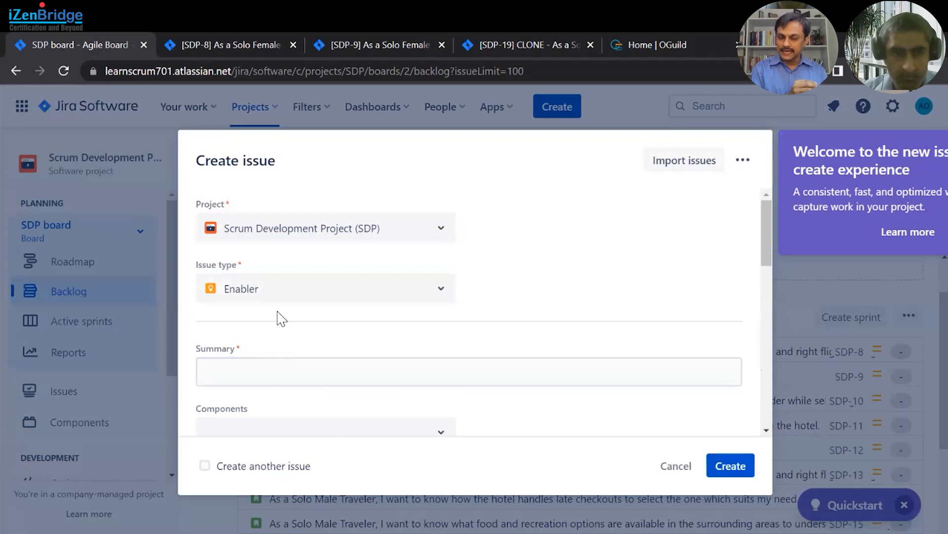
Step: Enter "POC on Single sign on" as the Enabler's summary and create the issue, leaving the other fields at their defaults
scroll(278, 314, down, 1)
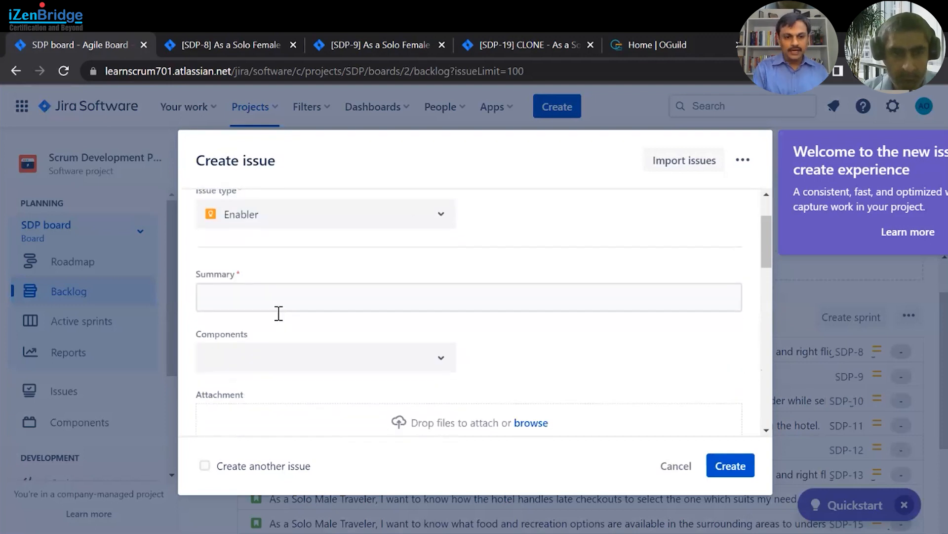
click(297, 308)
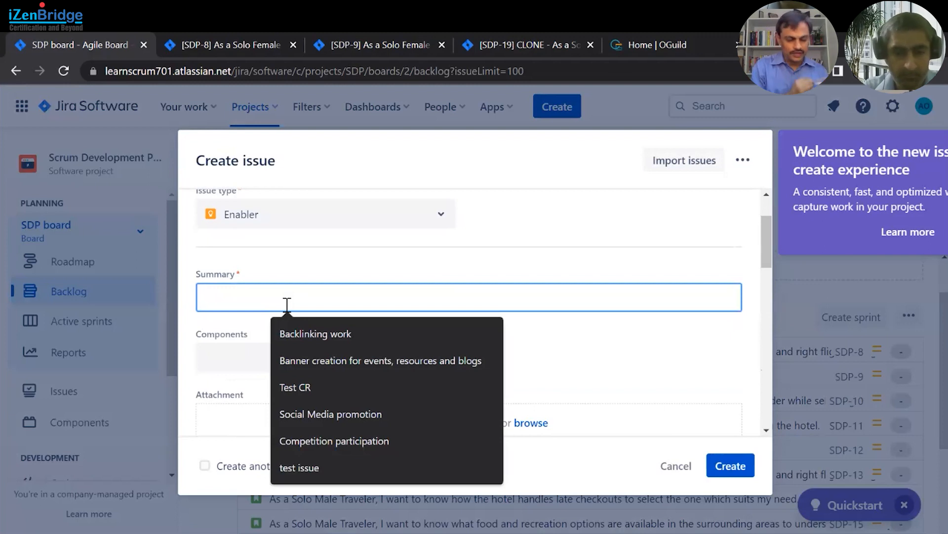
text(POC on Single sing on)
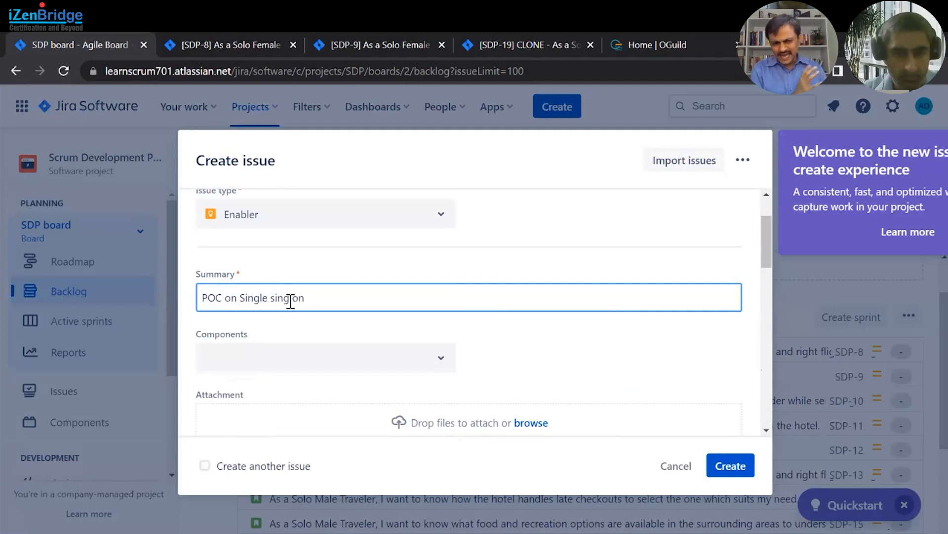
drag(291, 300, 279, 299)
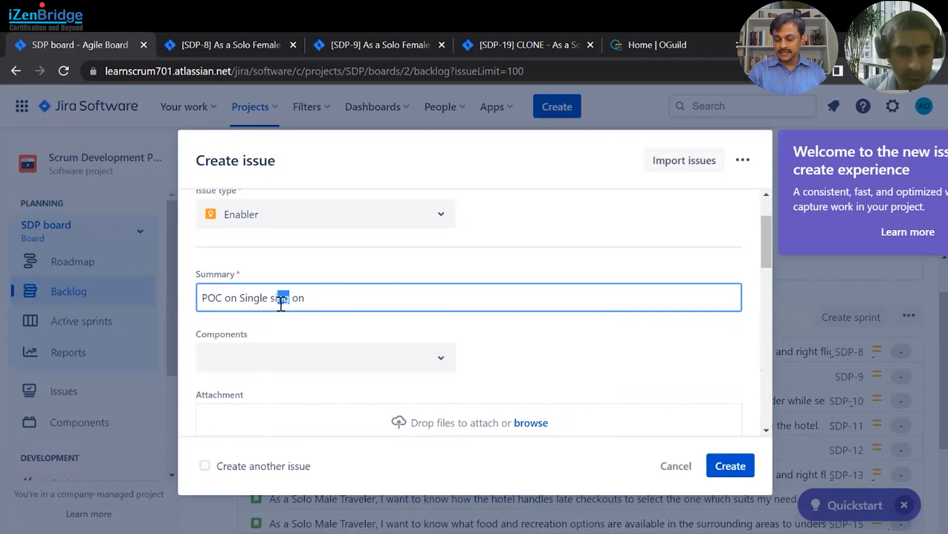
text(gn)
scroll(283, 316, down, 2)
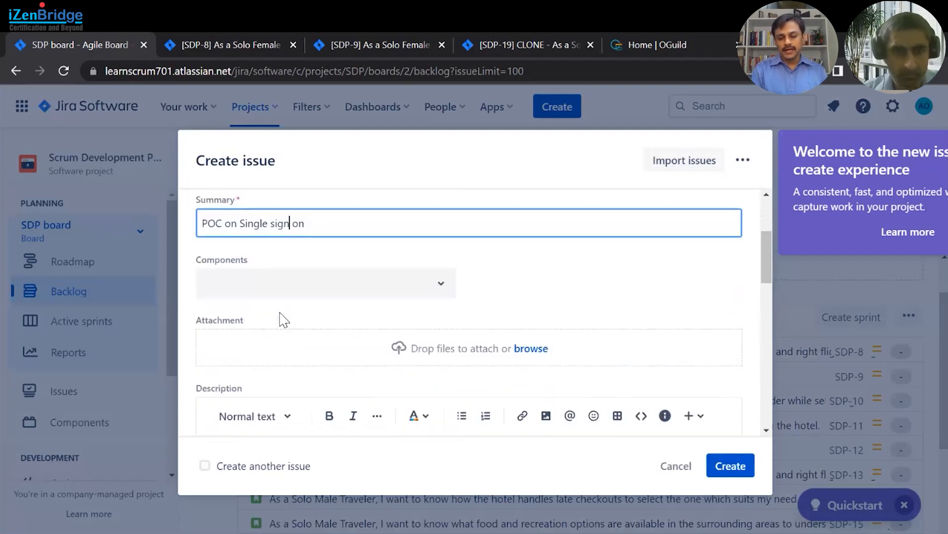
scroll(283, 319, down, 2)
scroll(286, 326, down, 3)
click(731, 465)
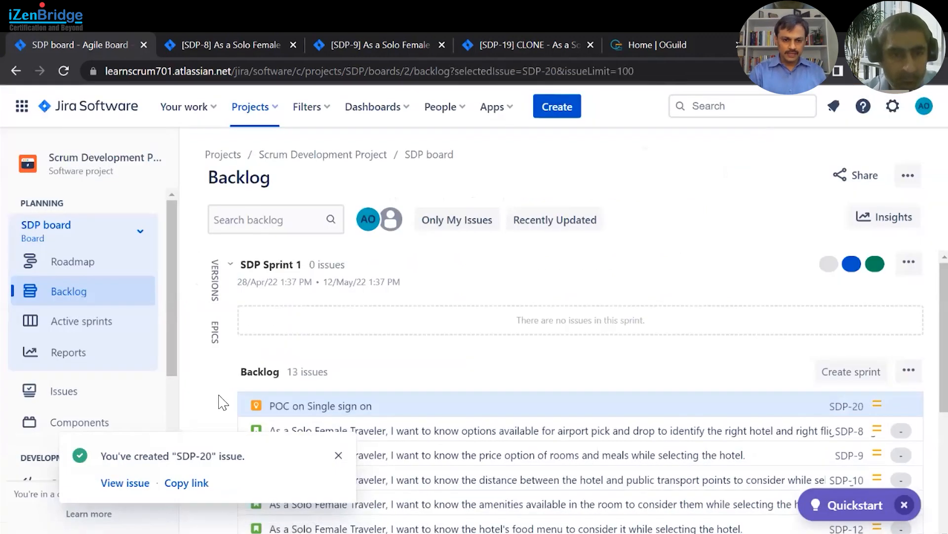
click(338, 455)
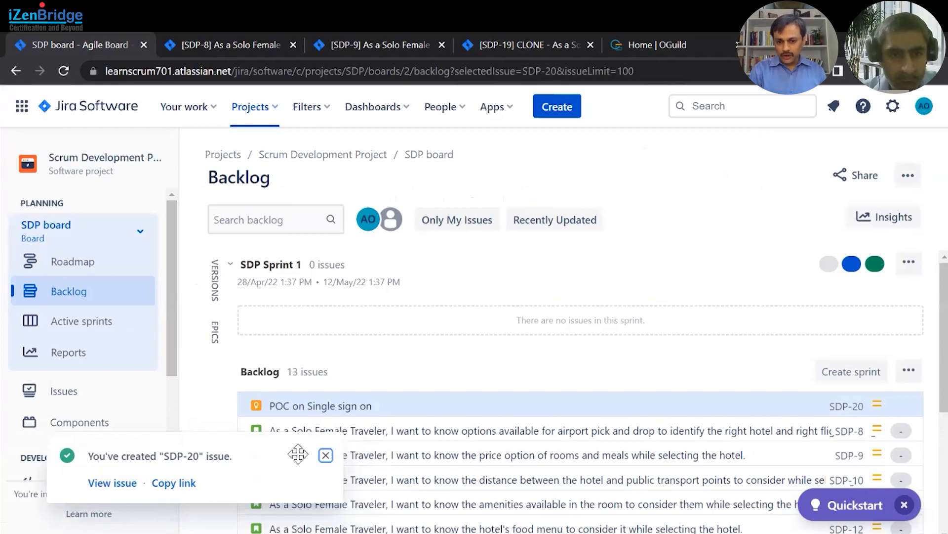
scroll(239, 438, down, 2)
scroll(239, 437, down, 1)
scroll(239, 437, up, 1)
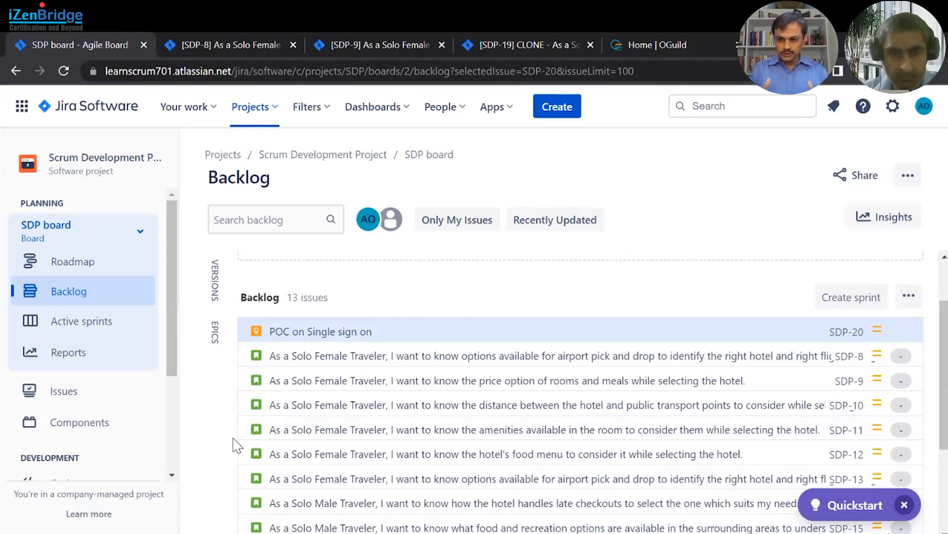
scroll(313, 414, up, 2)
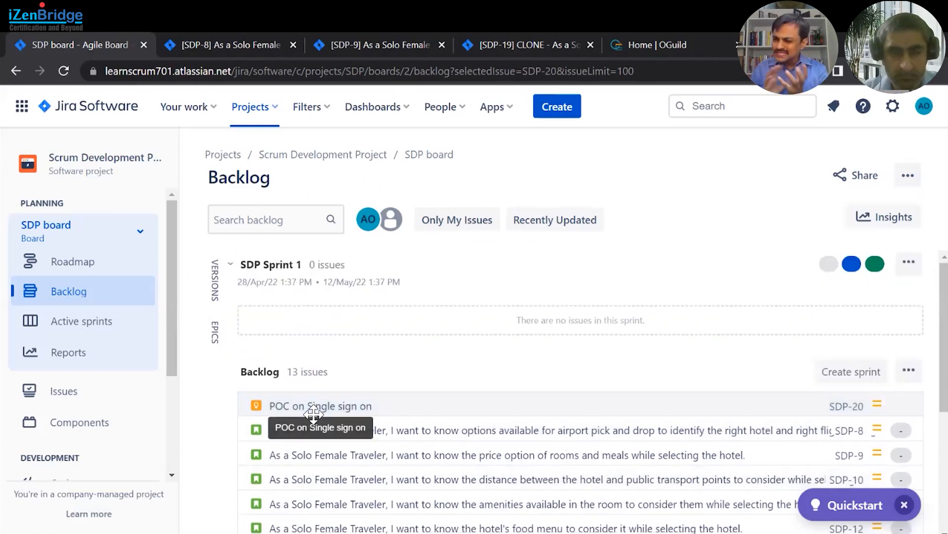
scroll(314, 414, down, 1)
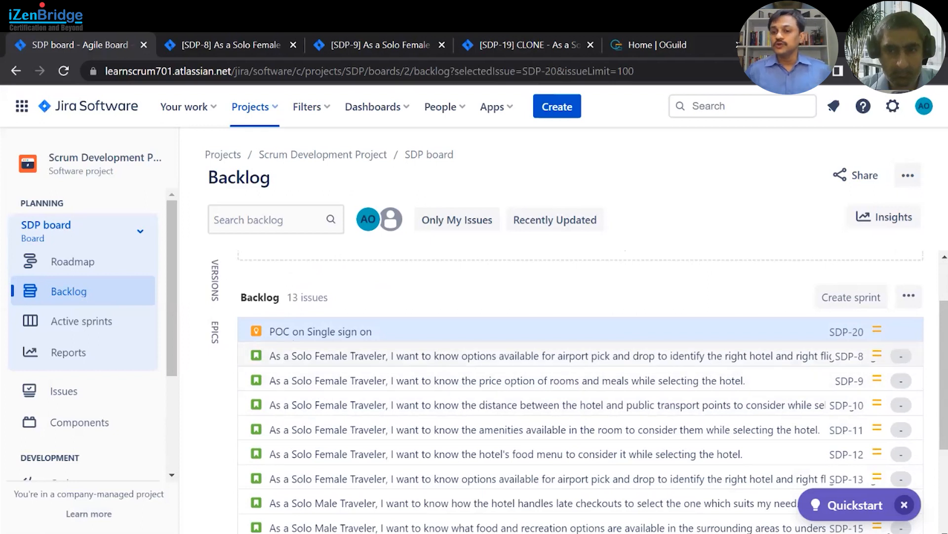
Step: Open story SDP-8 from the backlog in its own browser tab and close the other open issue and web page tabs
ctrl+click(850, 357)
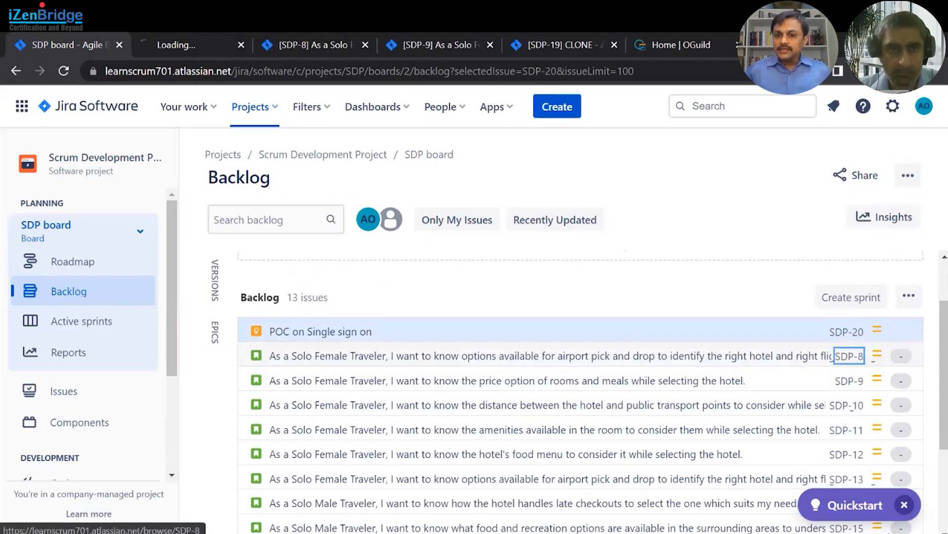
click(369, 43)
click(370, 44)
click(369, 43)
click(366, 44)
click(229, 42)
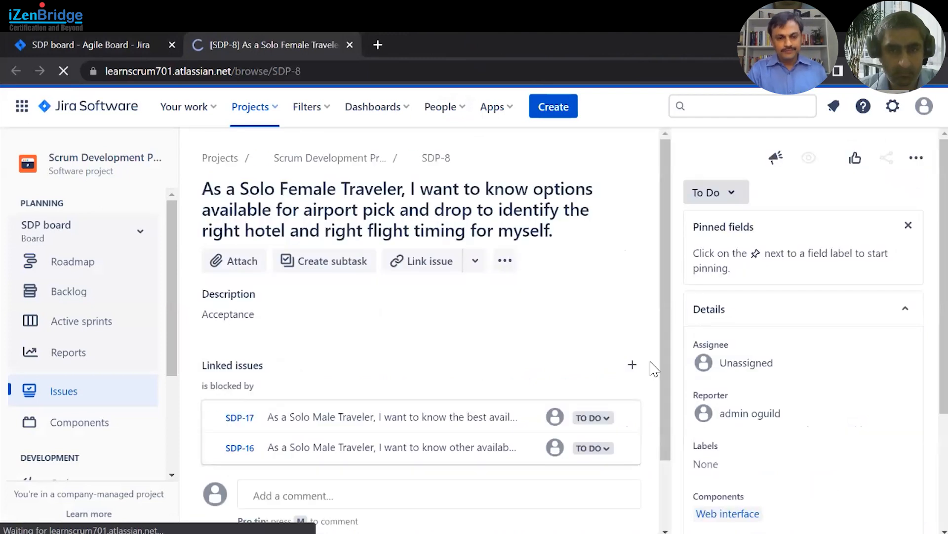
Step: Set the Story Points of SDP-8 to 8 among its additional fields and save the value
scroll(761, 430, down, 3)
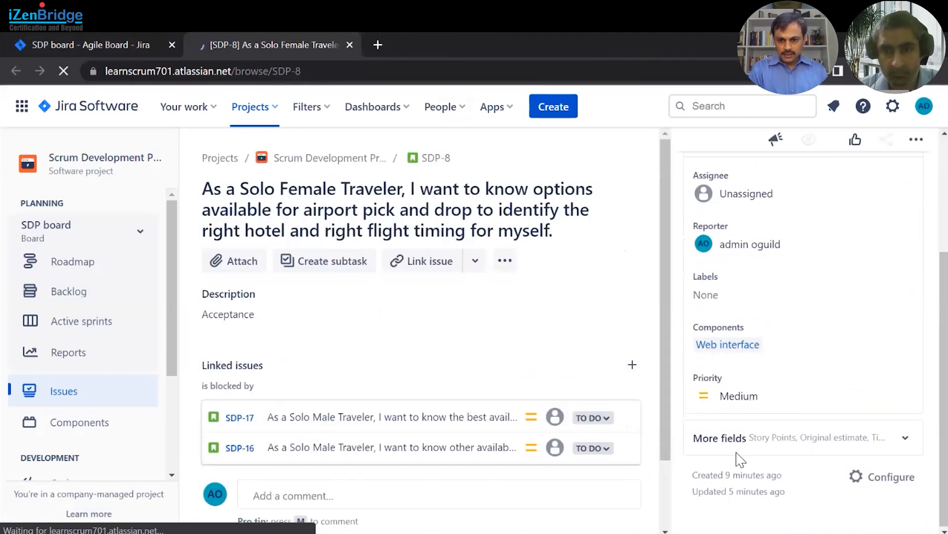
click(753, 449)
scroll(752, 434, down, 3)
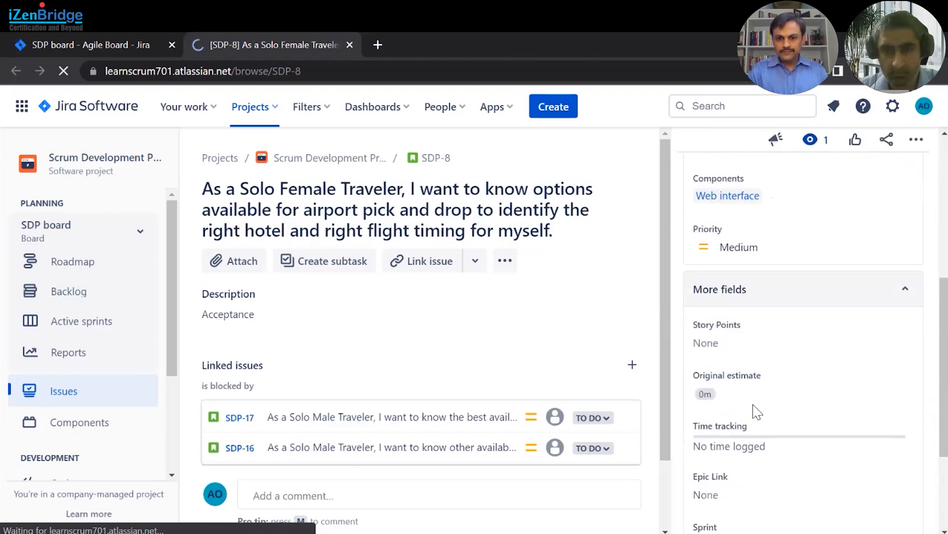
click(728, 348)
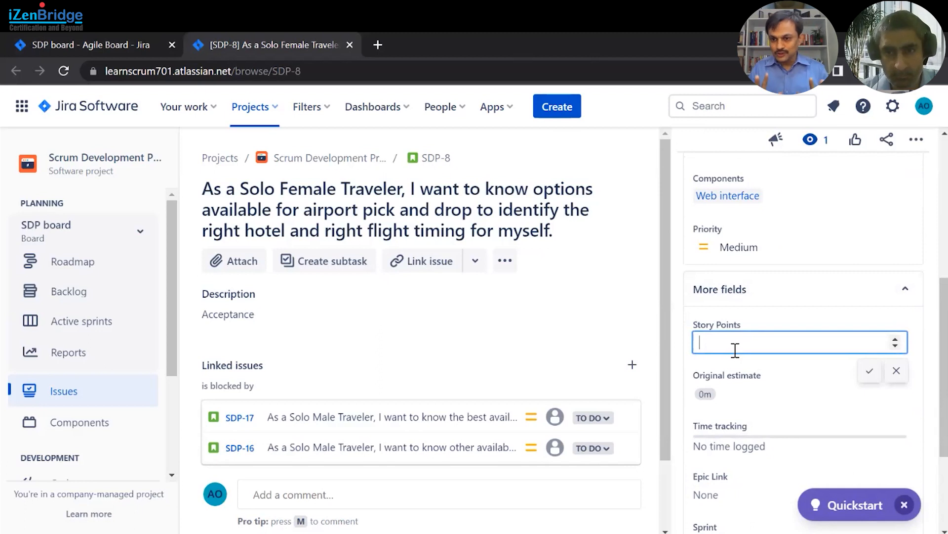
text(1)
scroll(736, 349, up, 2)
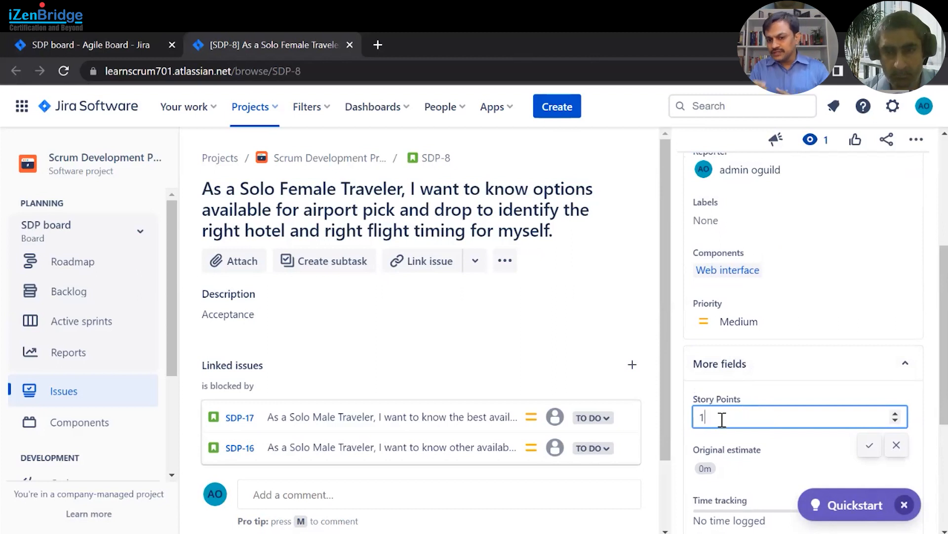
drag(722, 421, 699, 431)
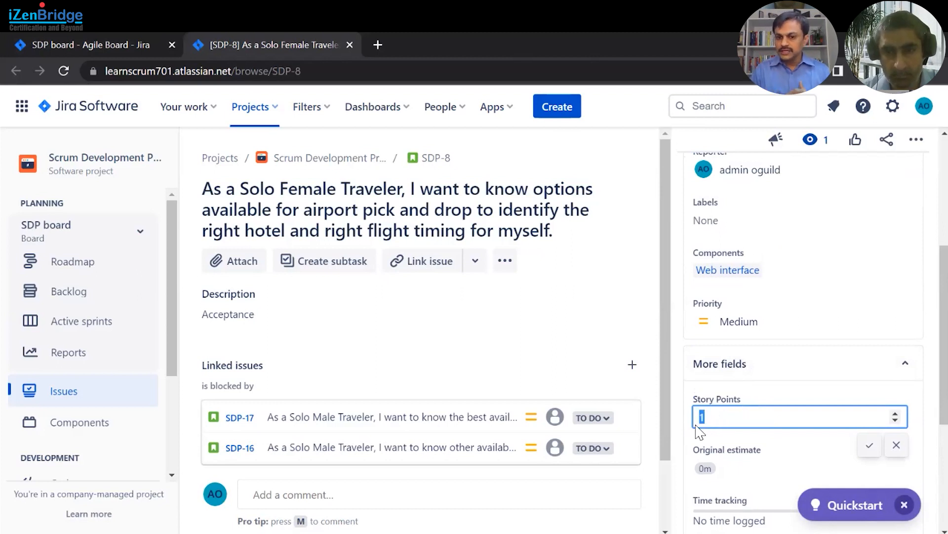
text(8)
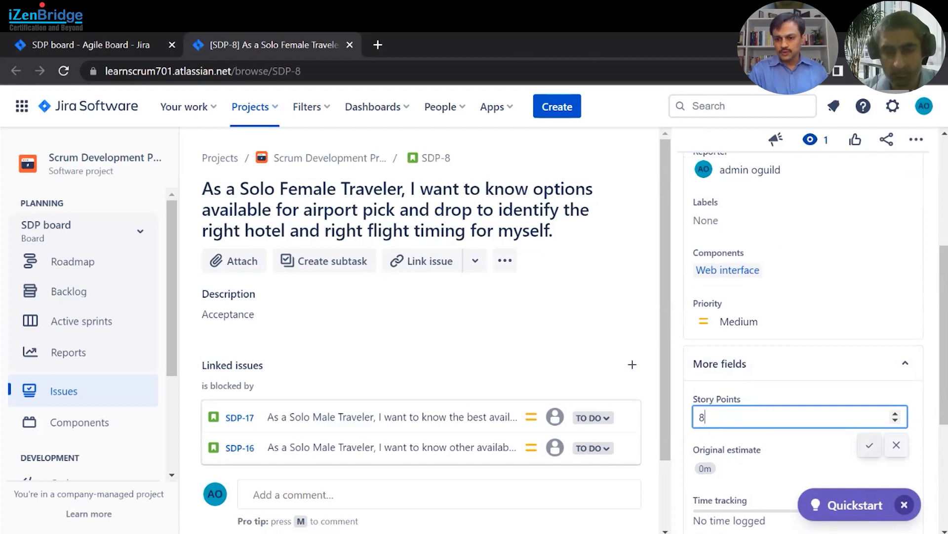
click(869, 445)
Step: Set the priority of SDP-8 to Highest and reload the SDP board backlog
scroll(746, 434, down, 3)
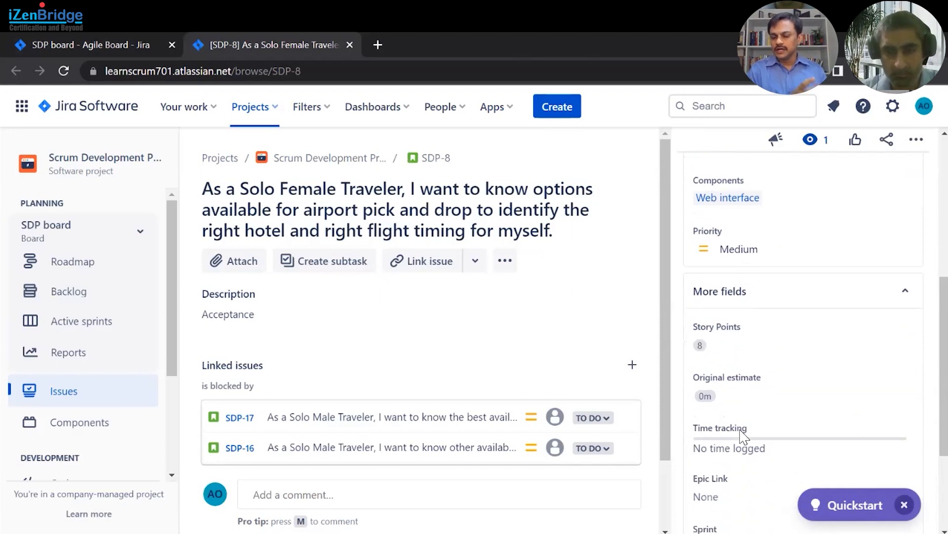
scroll(745, 437, down, 2)
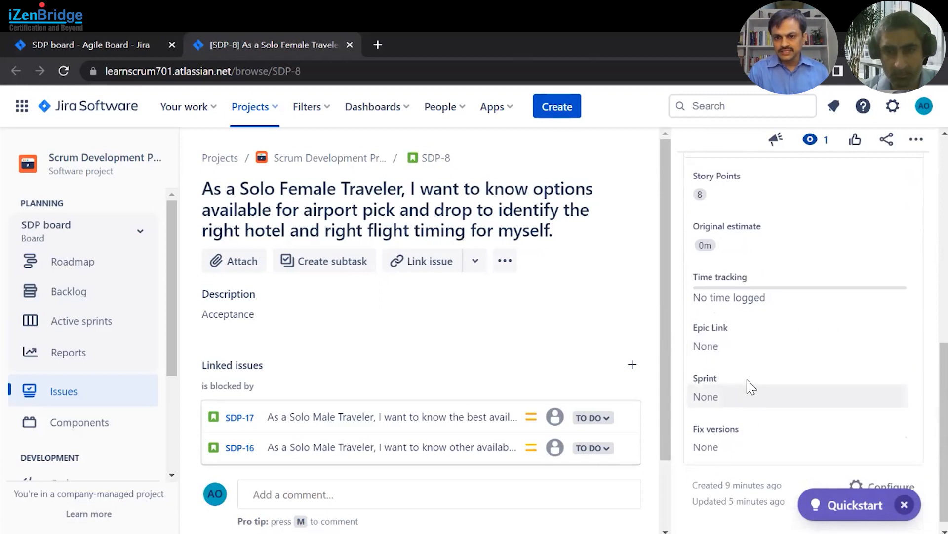
scroll(747, 381, up, 2)
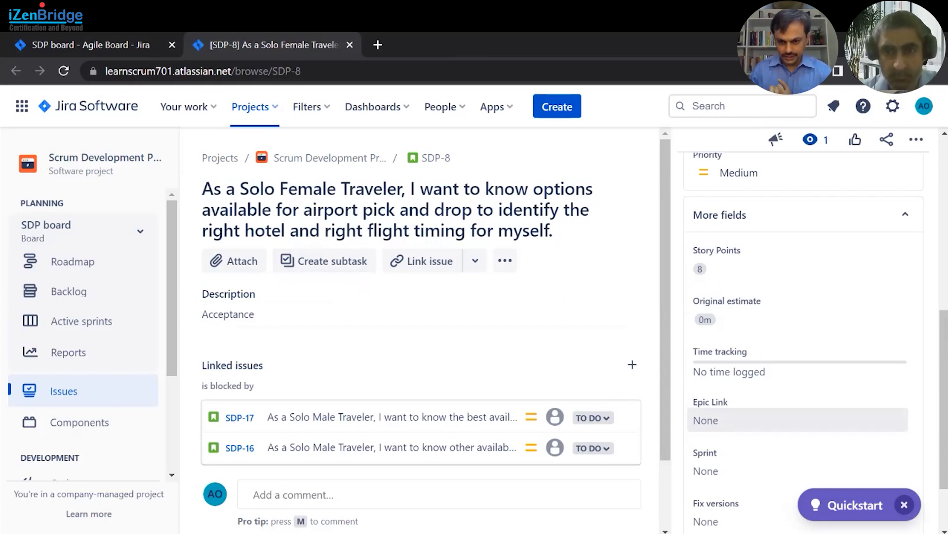
scroll(805, 346, down, 3)
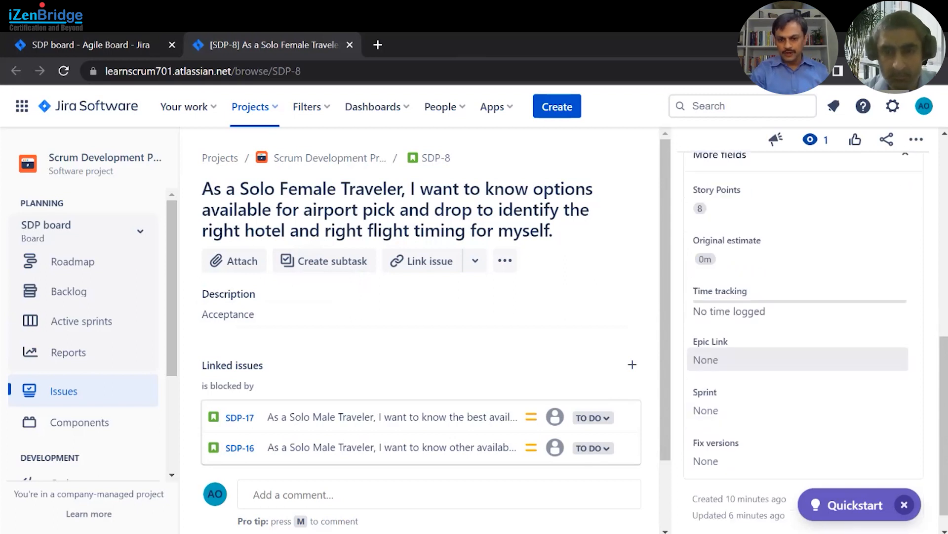
scroll(805, 346, up, 4)
scroll(764, 385, up, 2)
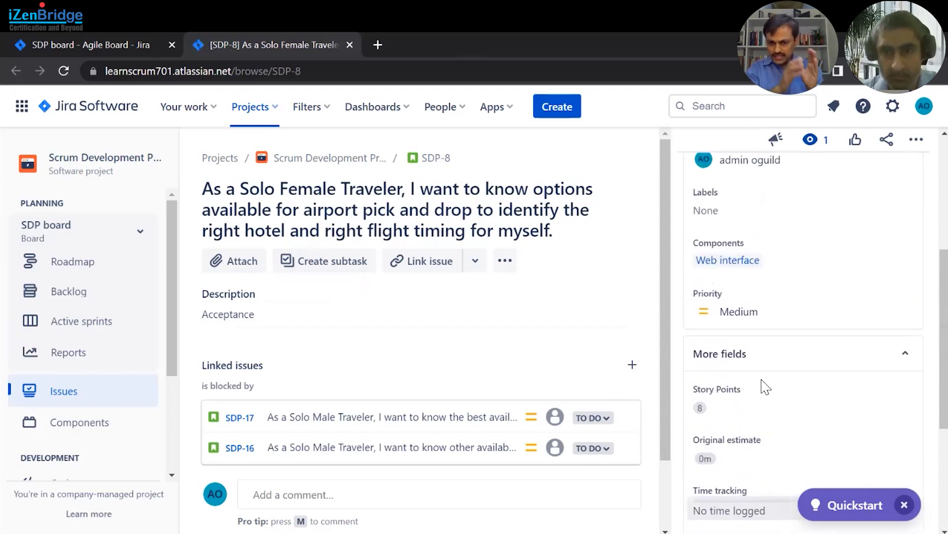
scroll(764, 385, up, 2)
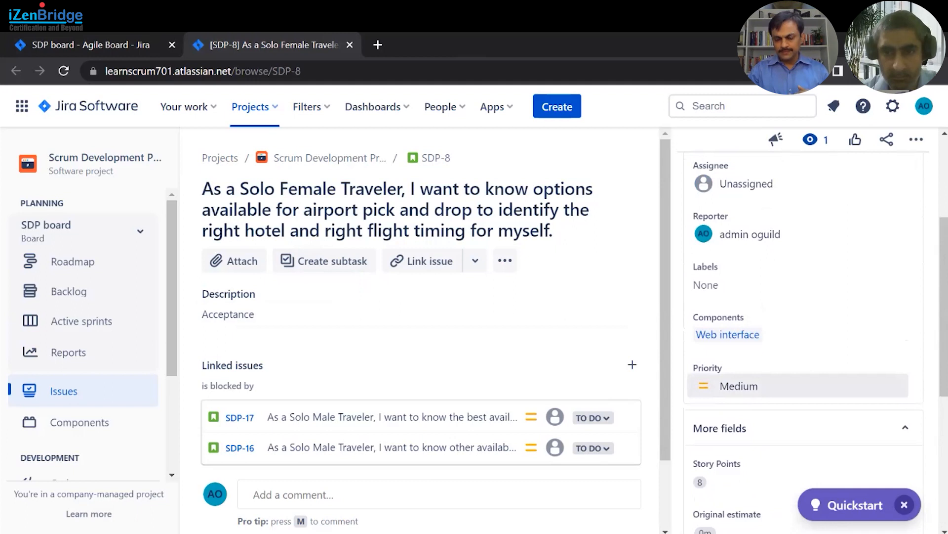
click(765, 385)
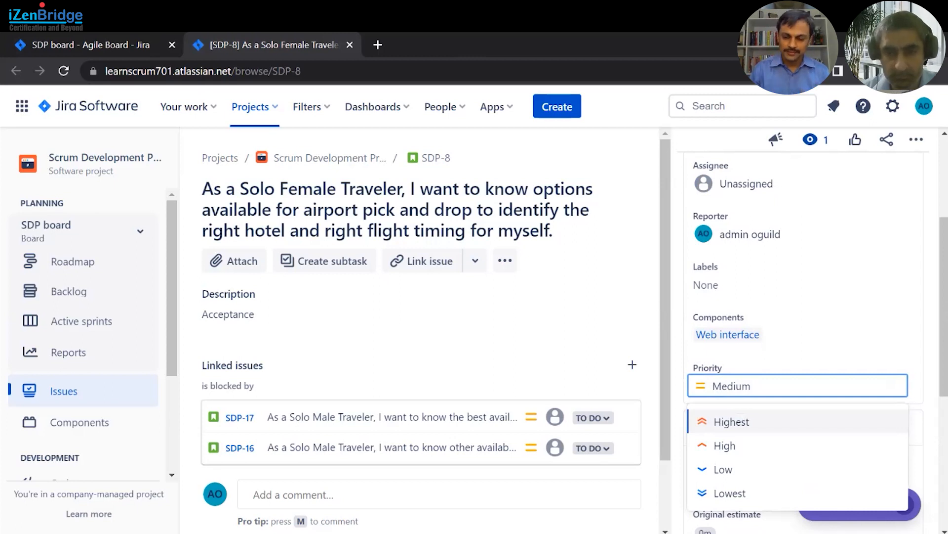
click(704, 420)
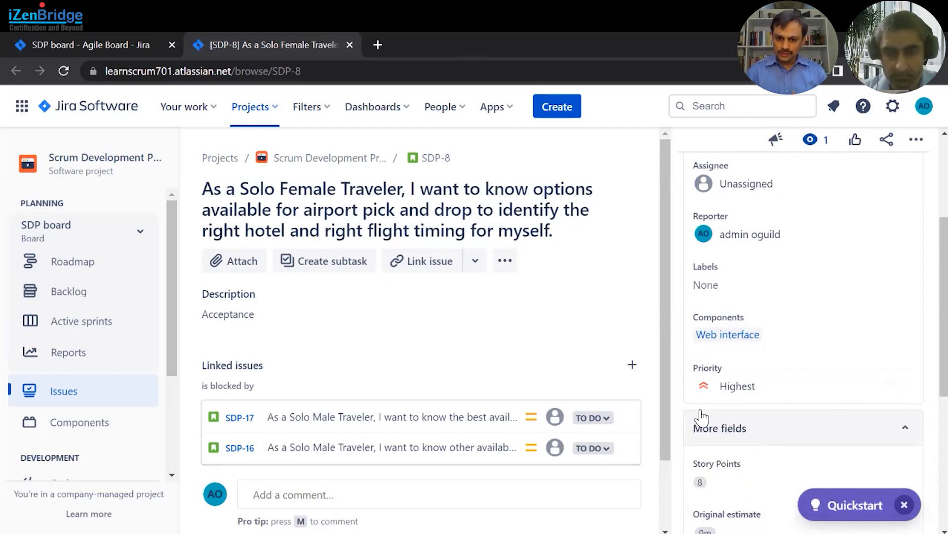
scroll(697, 415, up, 3)
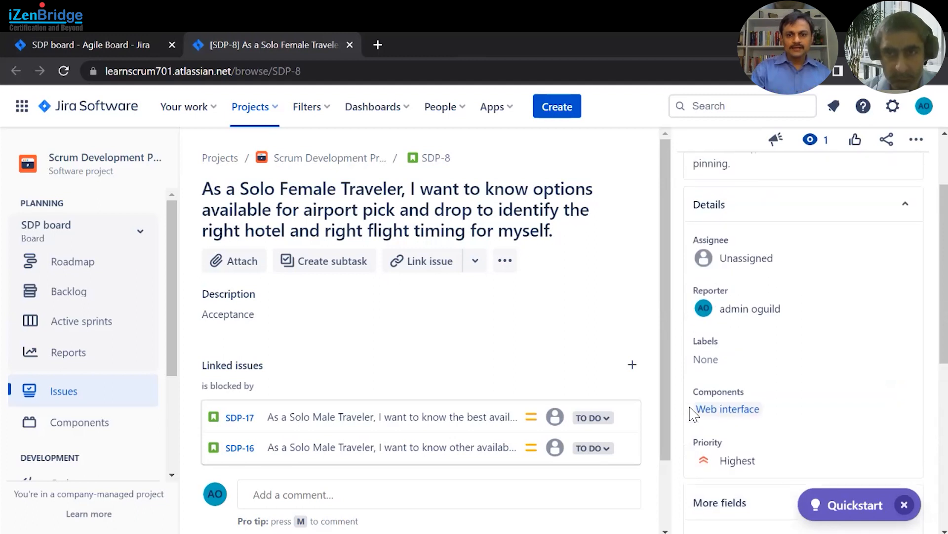
click(87, 44)
key(F5)
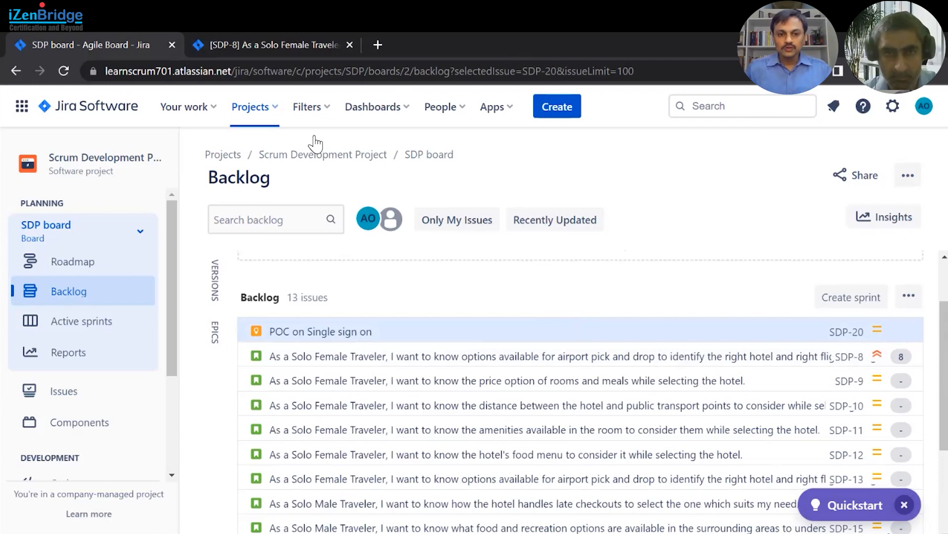
Step: Examine the workflow diagram for SDP-8's status transitions and close it
click(274, 44)
scroll(760, 279, up, 1)
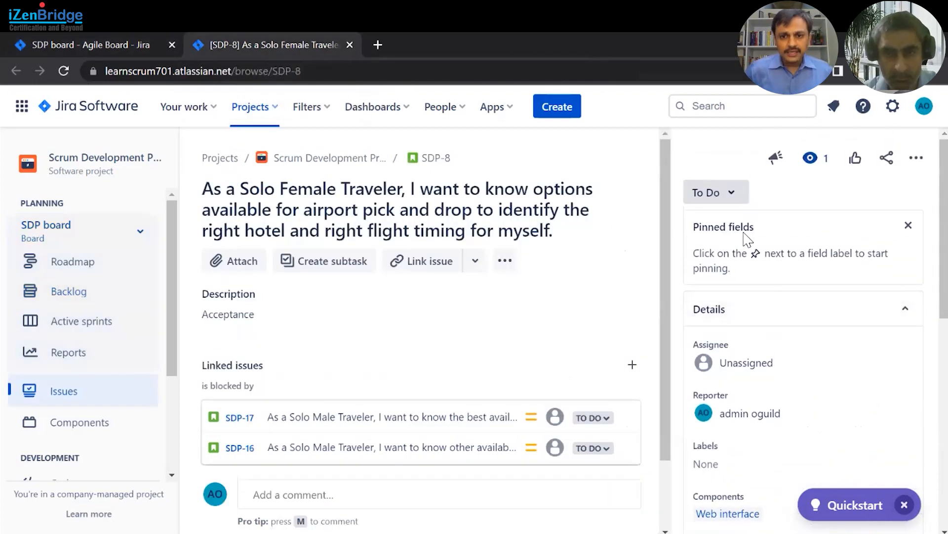
click(739, 200)
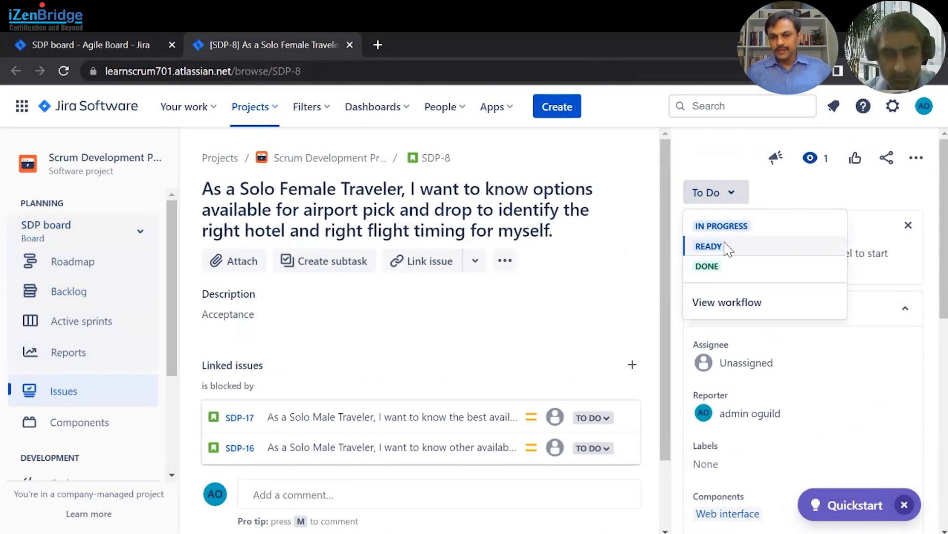
click(738, 309)
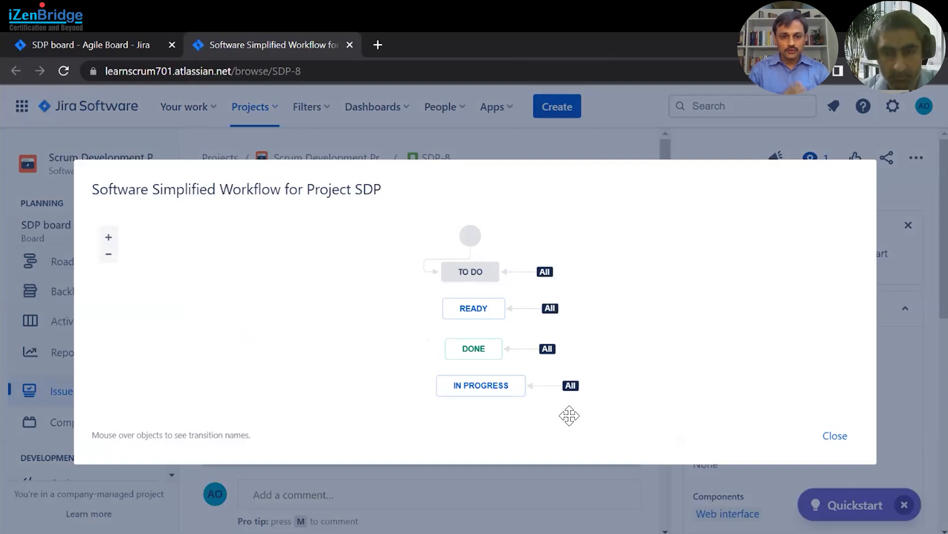
key(Escape)
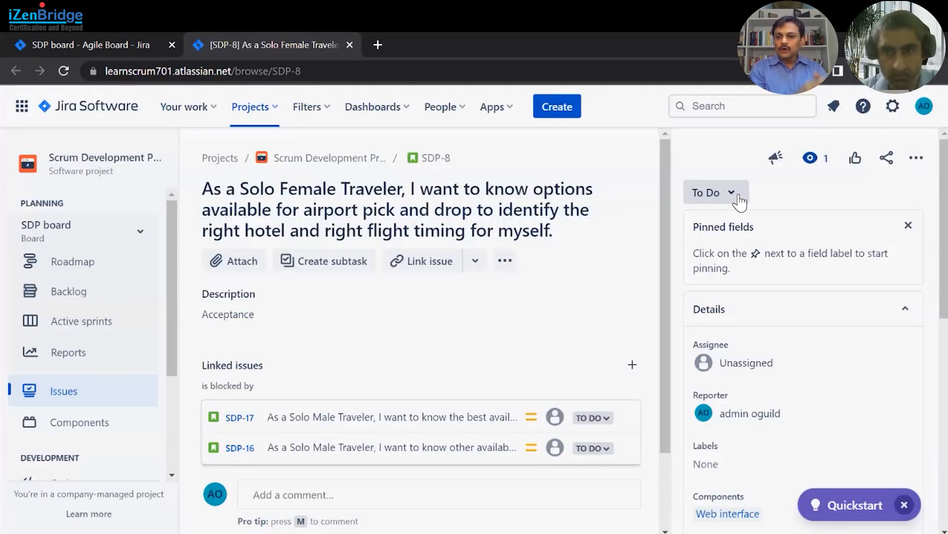
Step: Change the status of SDP-8 to Ready and reload the SDP board backlog
click(730, 192)
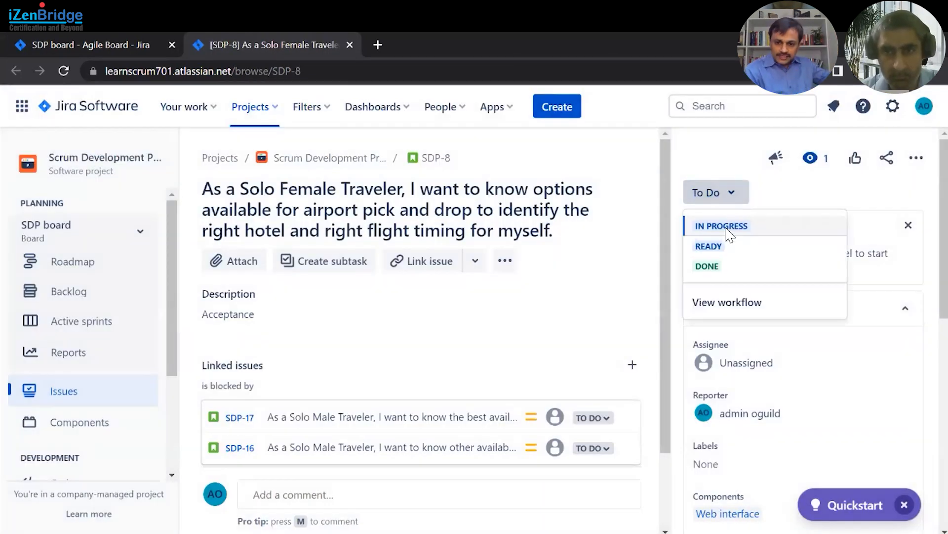
click(721, 247)
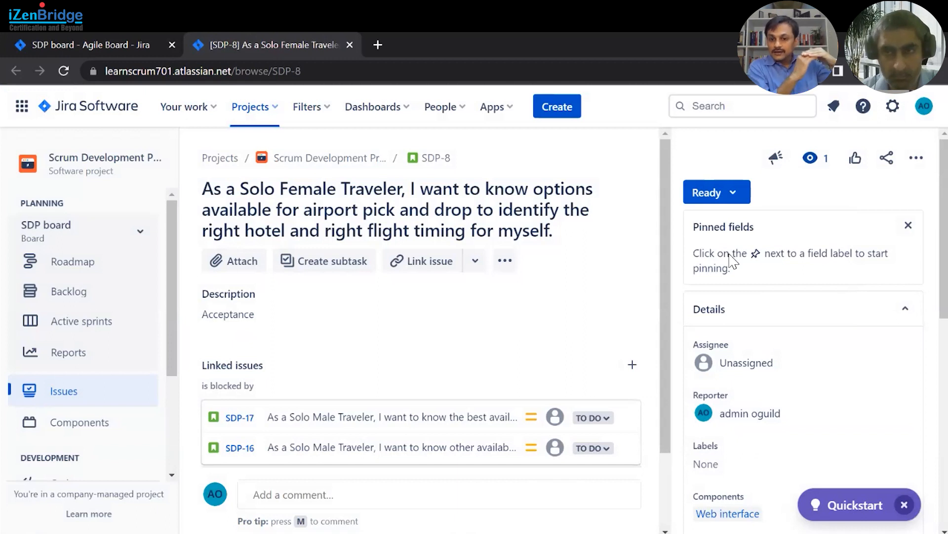
click(117, 43)
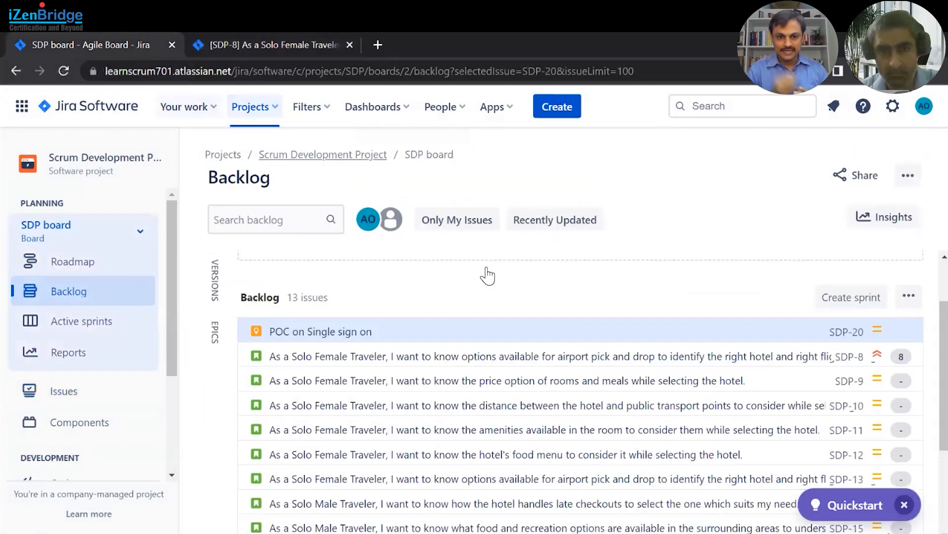
key(F5)
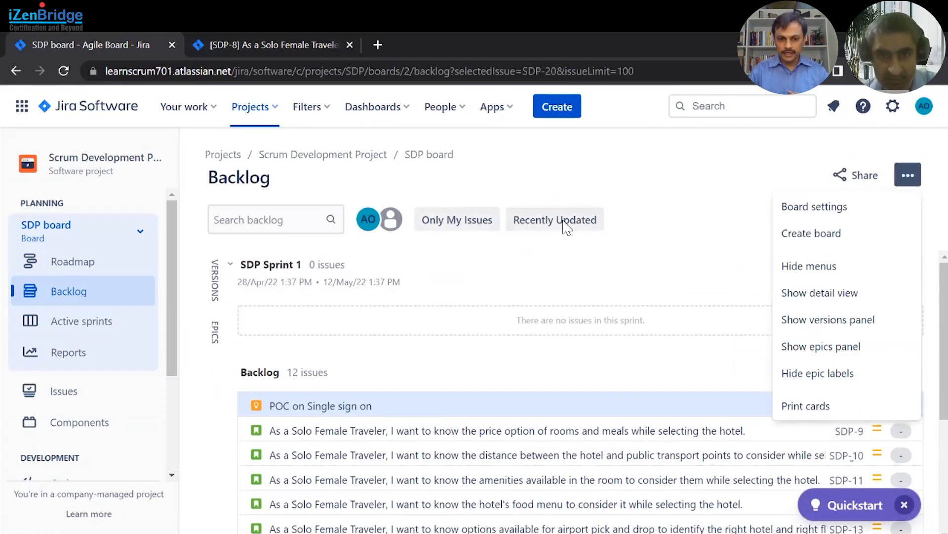
Step: In the SDP board's quick filter settings, enter the JQL "status = Ready" for a new quick filter
click(815, 206)
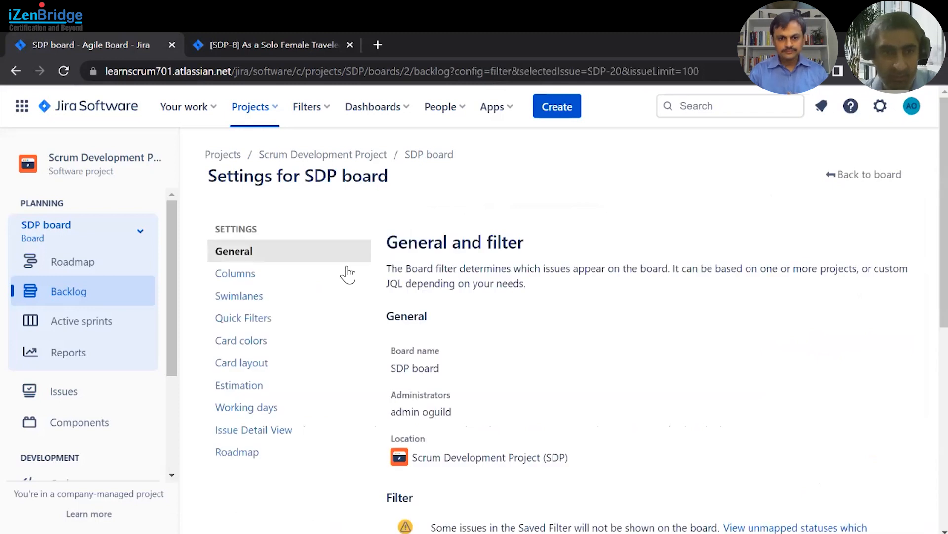
click(244, 322)
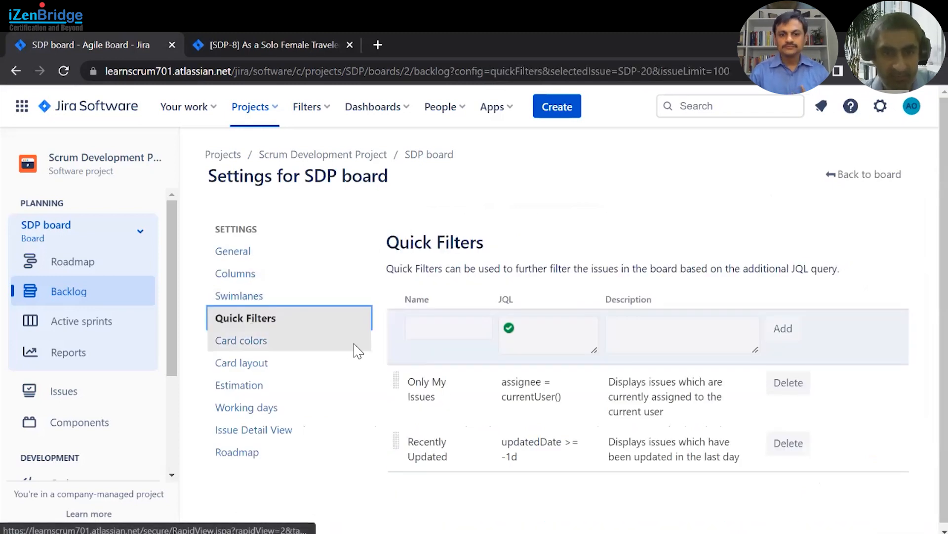
click(547, 339)
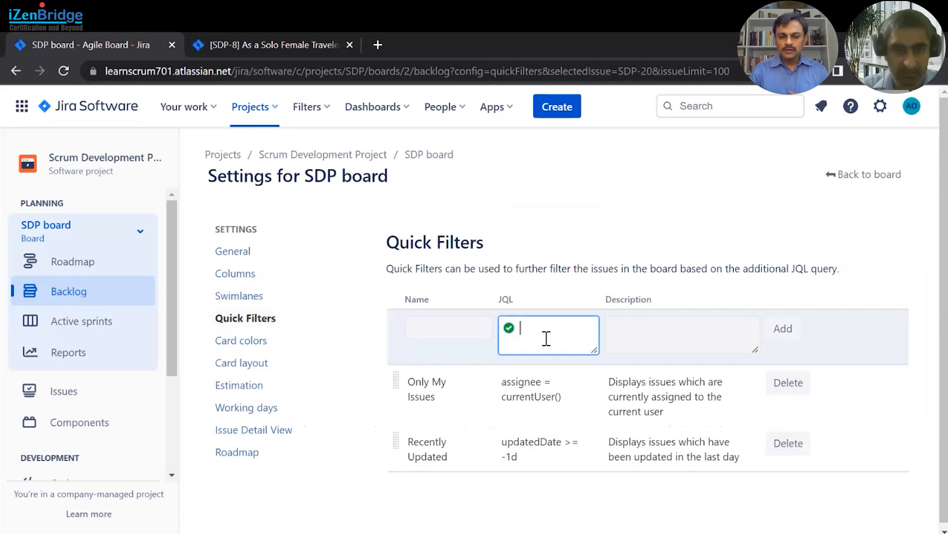
text(sta)
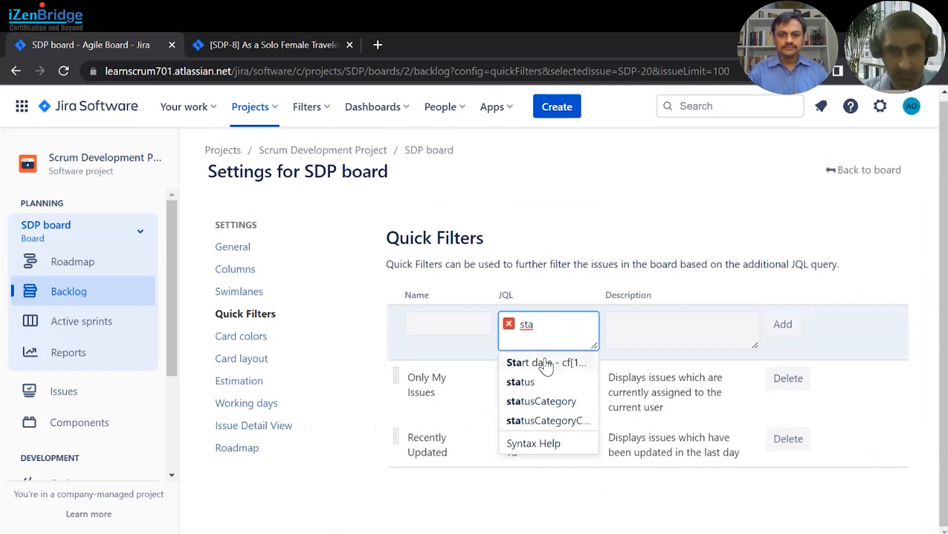
click(521, 382)
text(=)
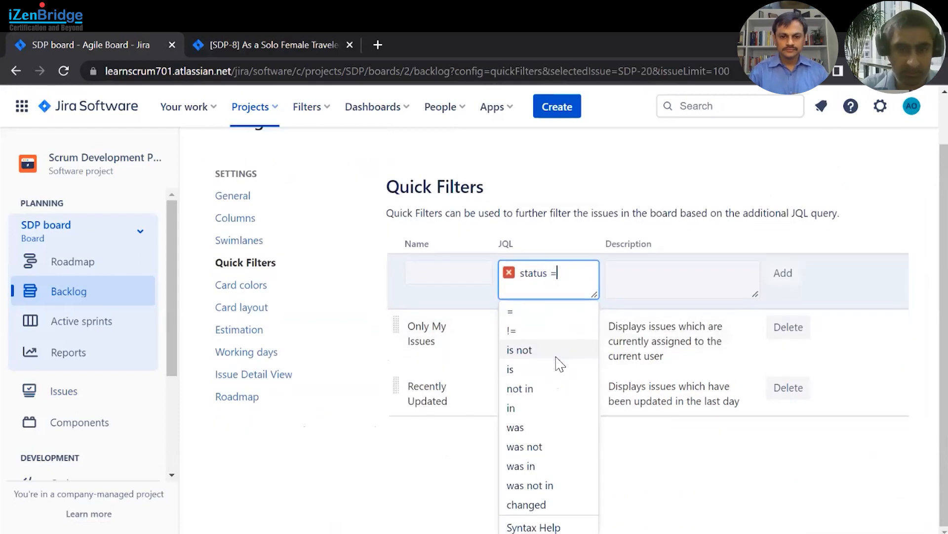
text( reas)
key(BackSpace)
text(dy)
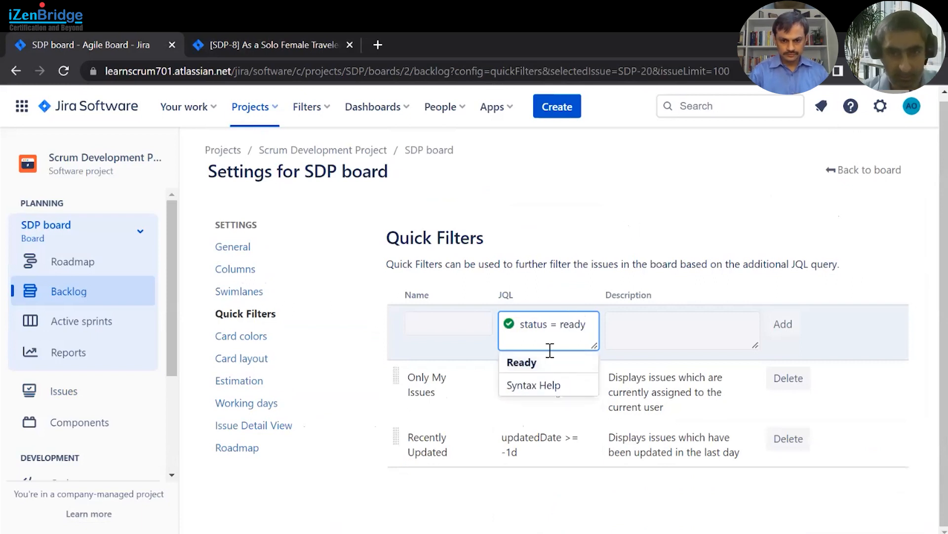
click(521, 363)
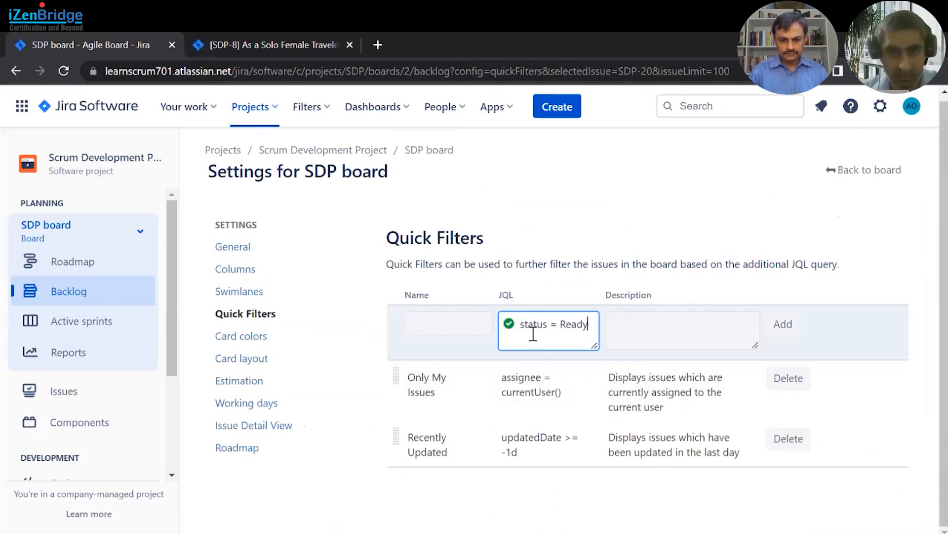
Step: Enter "Ready" as the name of the new quick filter
click(460, 326)
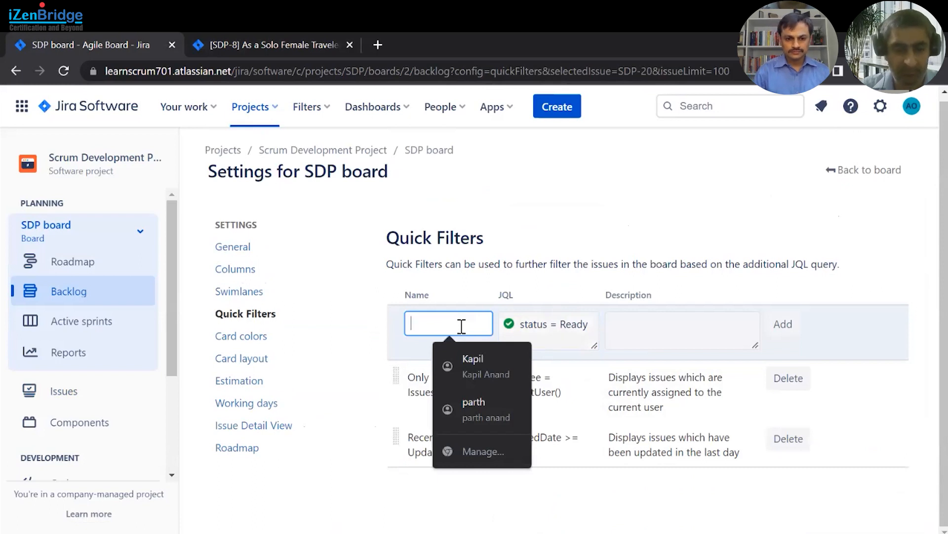
text(Sto)
key(BackSpace)
key(BackSpace)
key(BackSpace)
text(Ready)
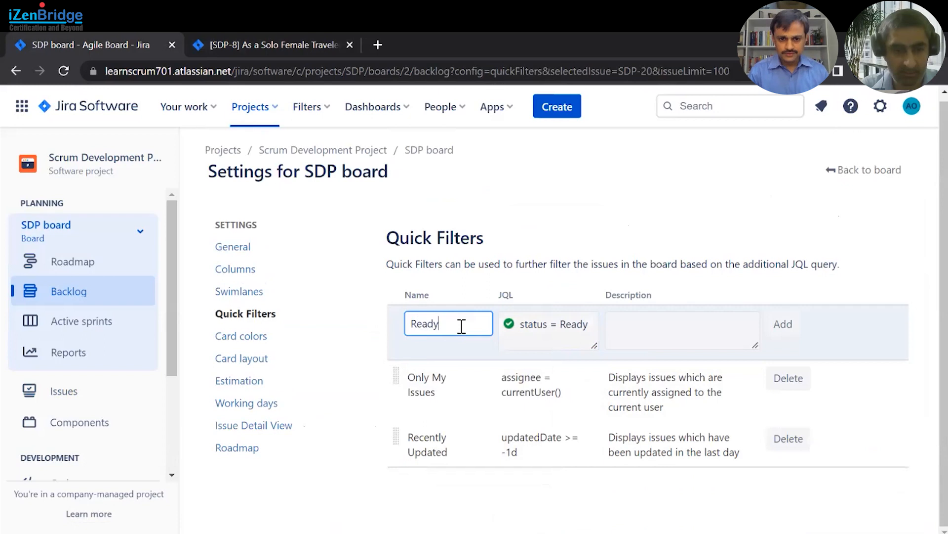
Step: Complete the new quick filter's name as "Ready Items" and add the filter to the SDP board
text( It)
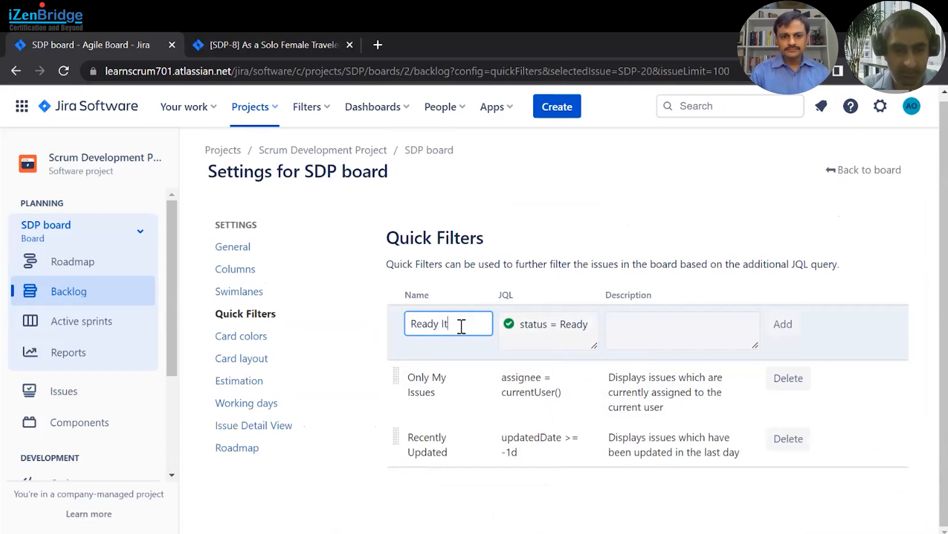
text(ems)
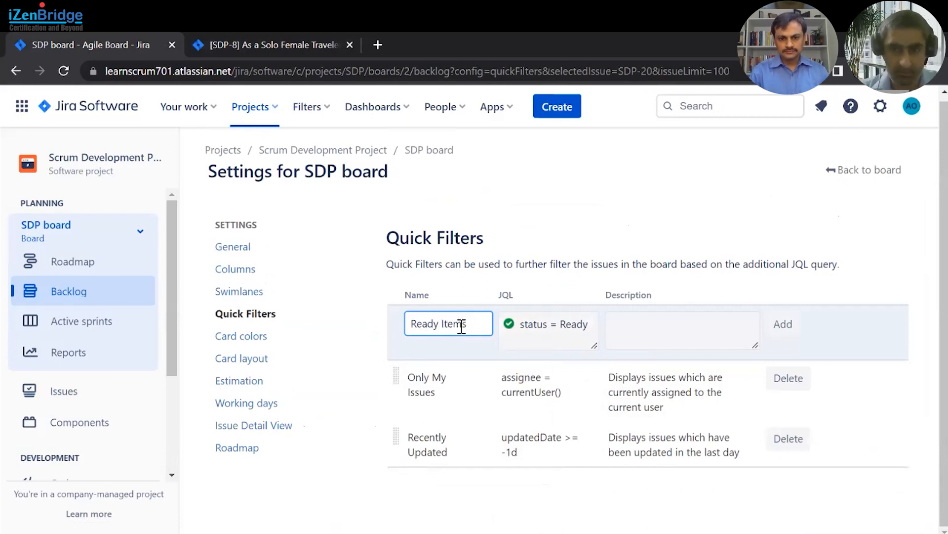
click(783, 323)
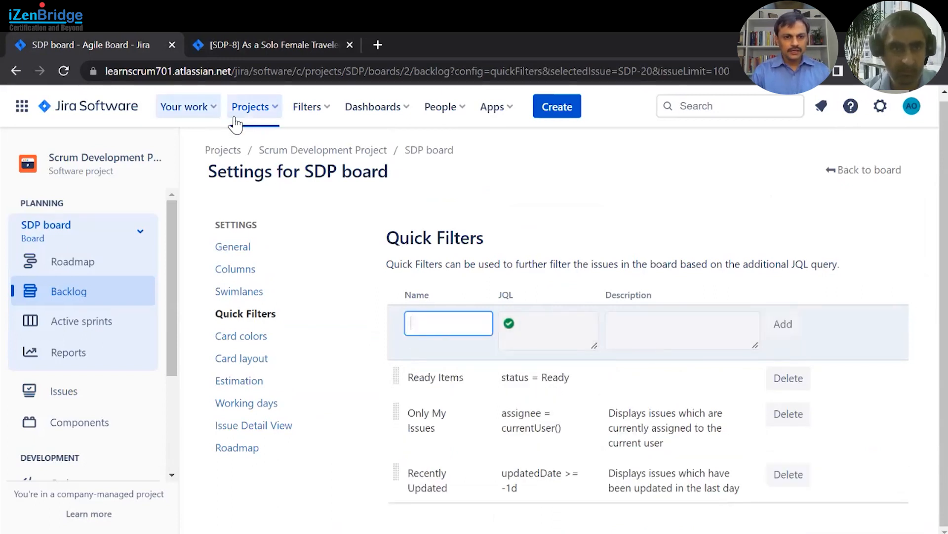
Step: Return to the Scrum Development Project backlog and view it through the Ready Story quick filter, then turn the filter off
click(70, 295)
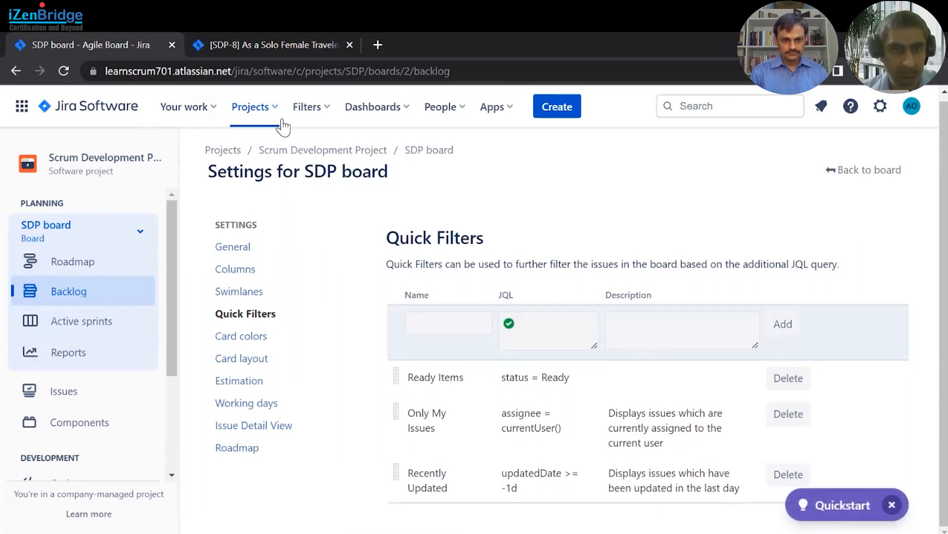
click(256, 107)
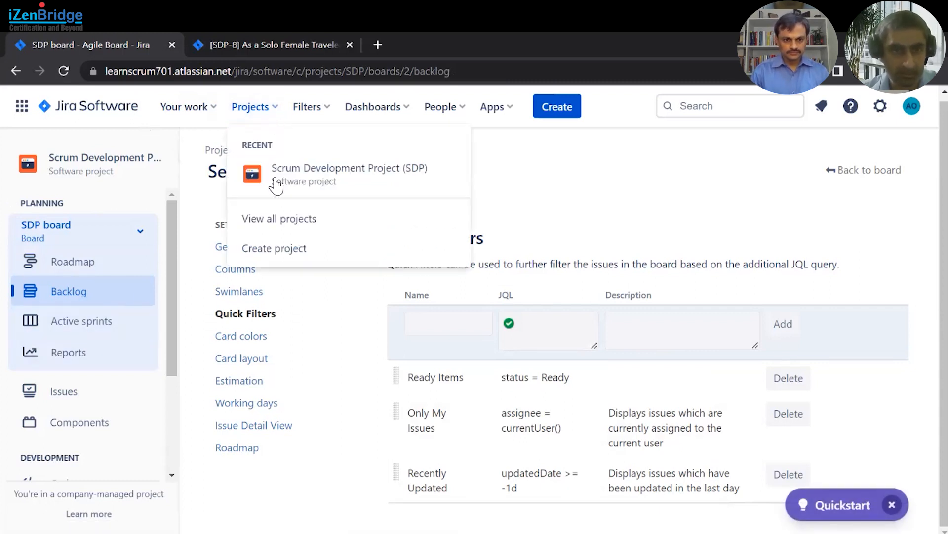
click(303, 170)
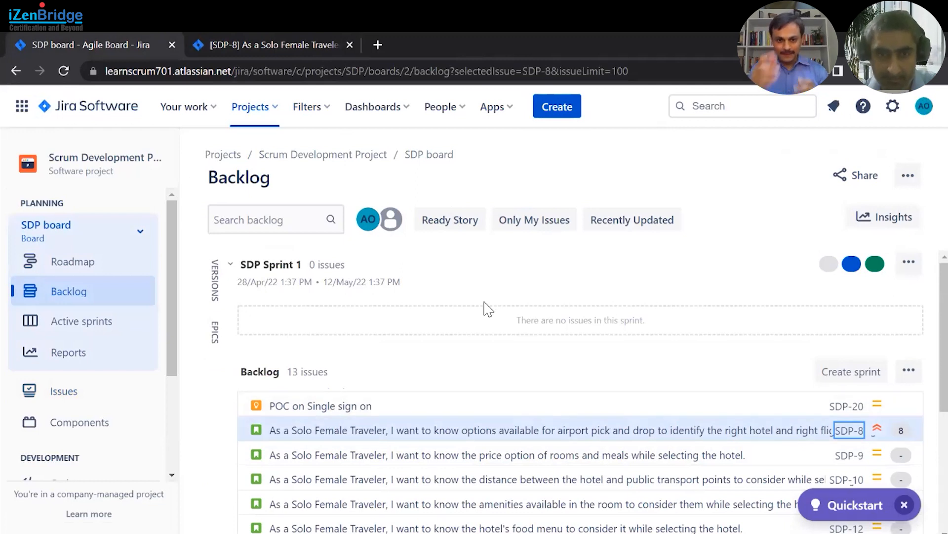
click(457, 226)
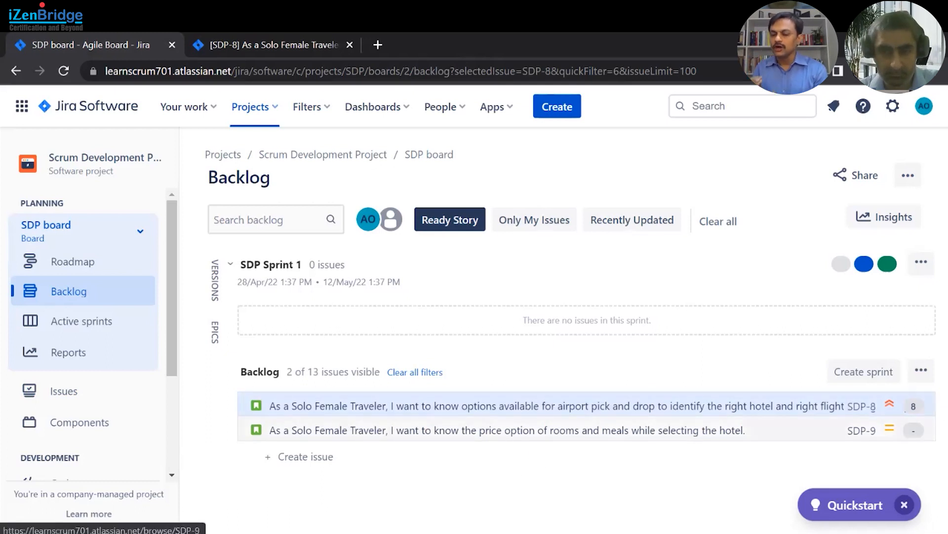
click(445, 219)
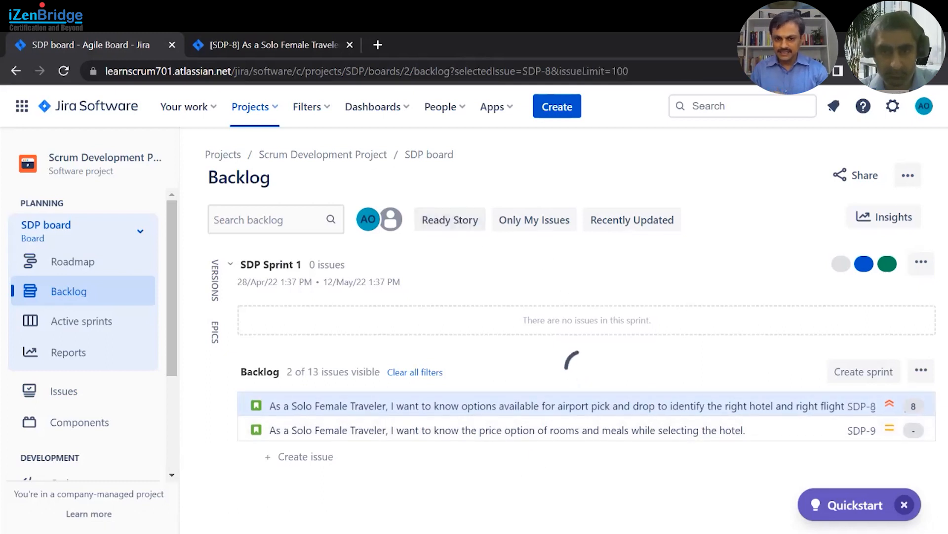
Step: Open story SDP-10 from the backlog in a separate tab and remove its "ready" label
middle_click(849, 455)
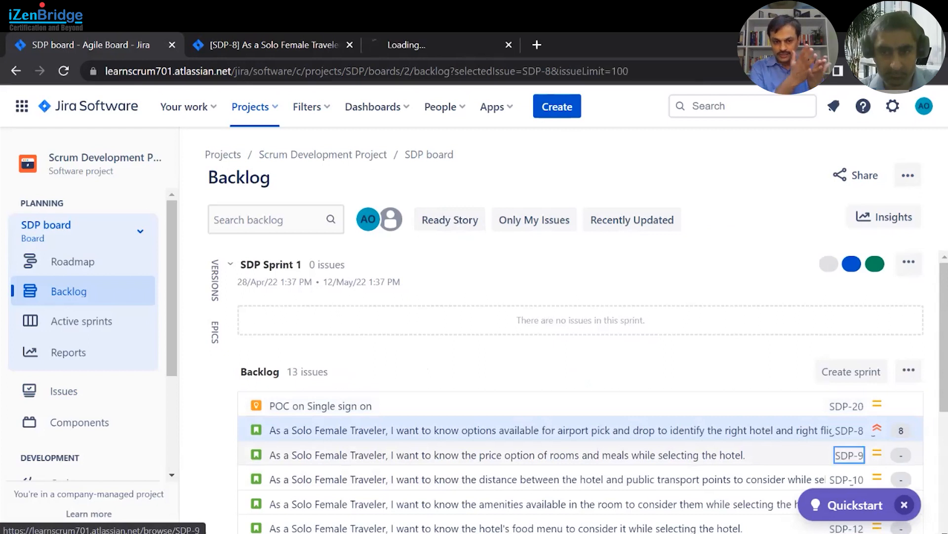
middle_click(847, 479)
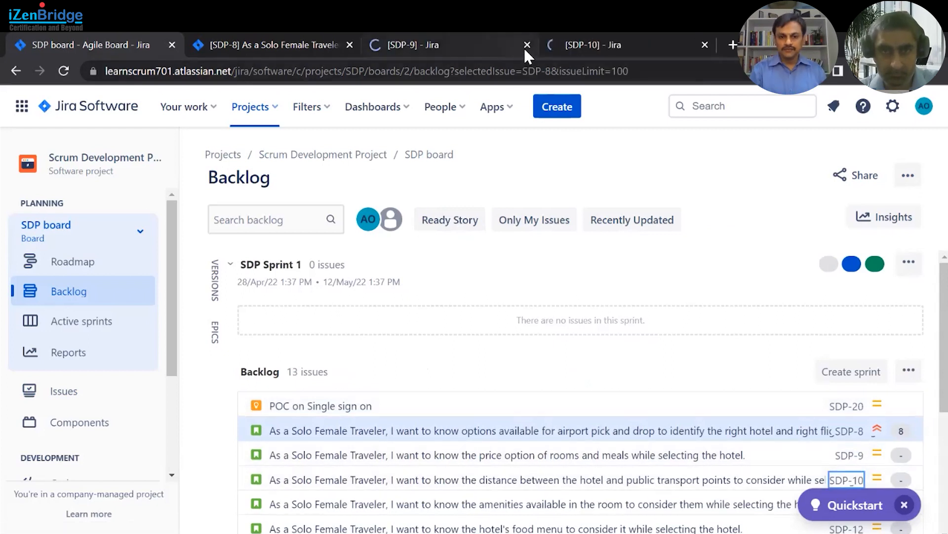
click(432, 44)
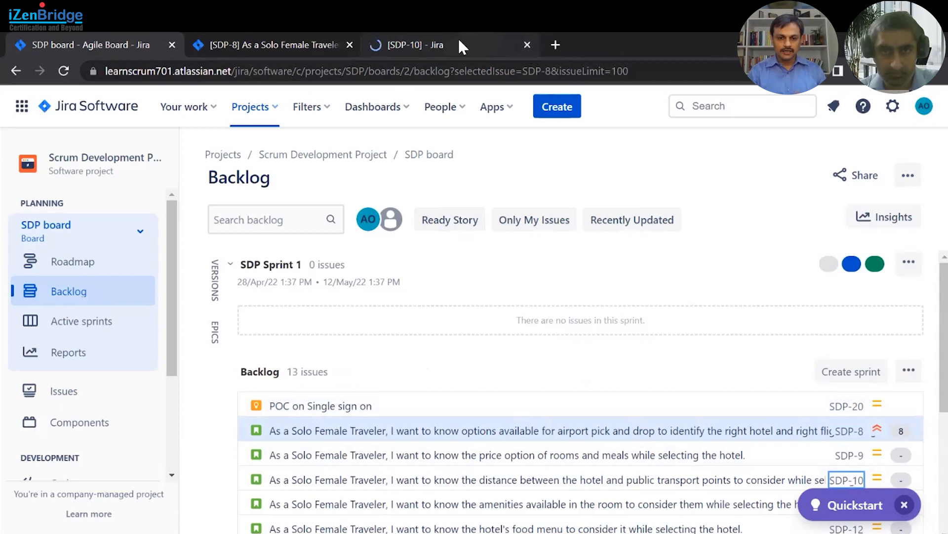
click(460, 44)
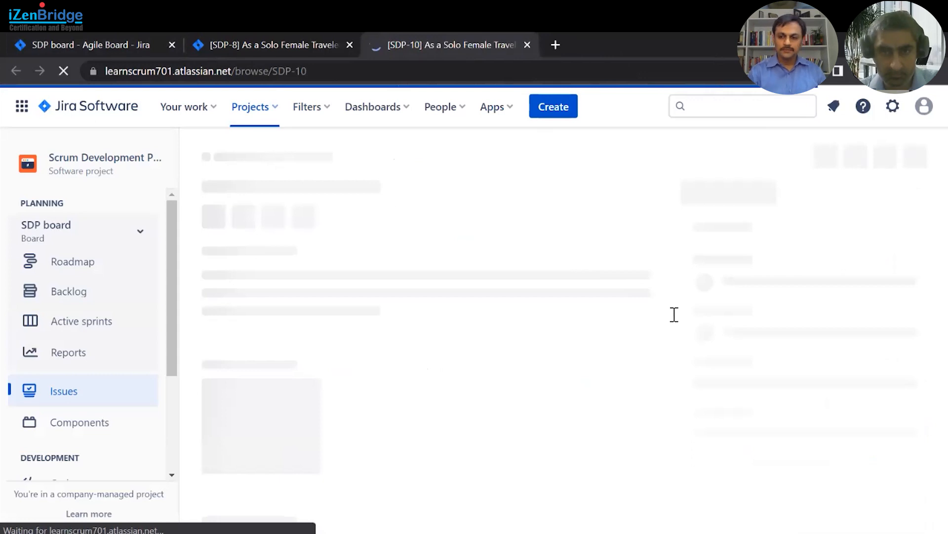
scroll(760, 379, down, 1)
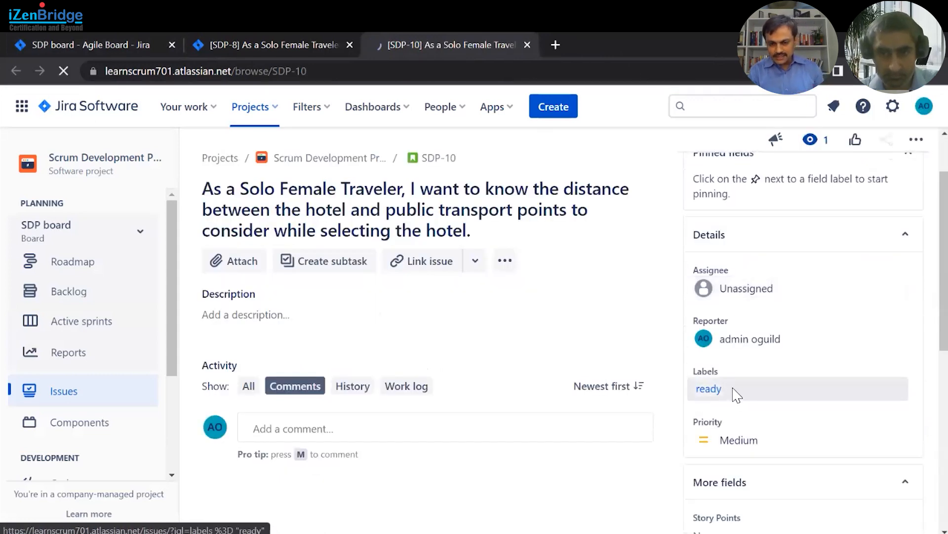
click(738, 395)
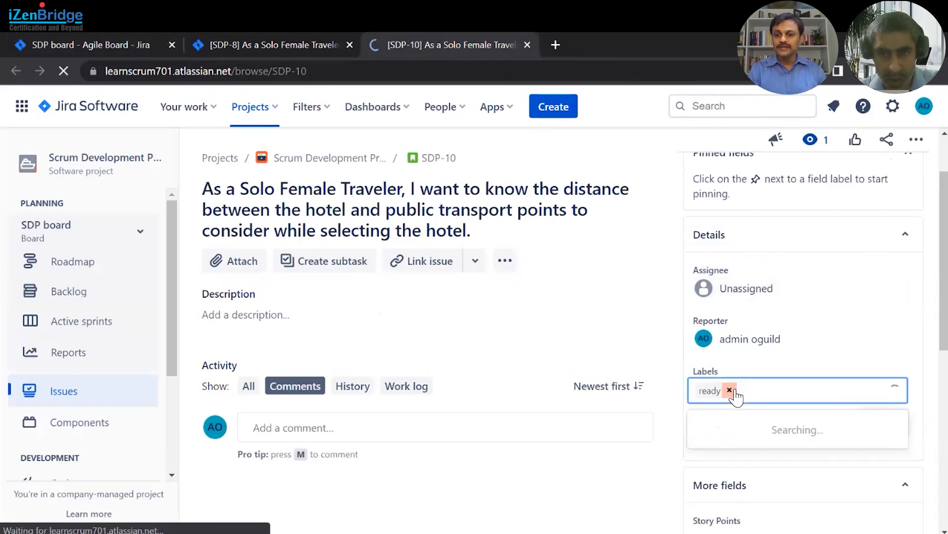
click(737, 391)
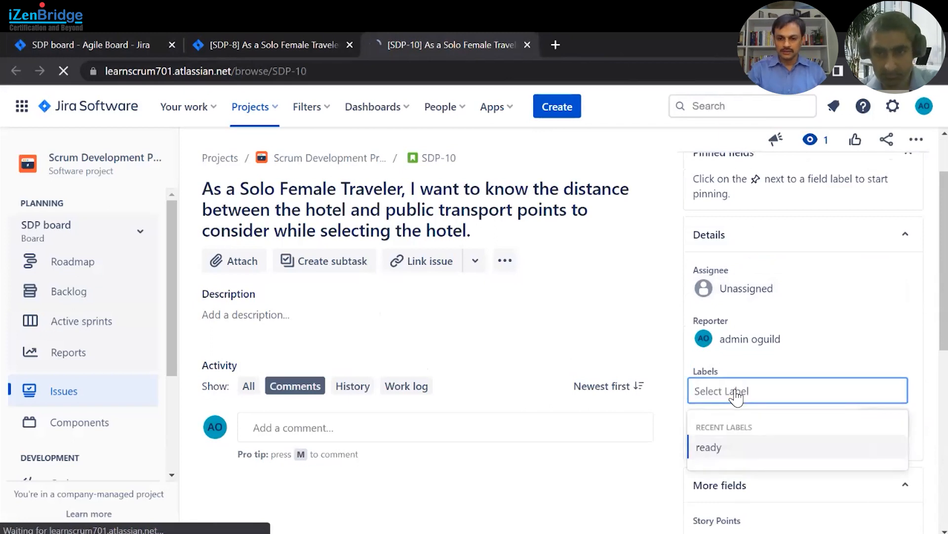
Step: Try to add the new label "to discuss" to SDP-10
text(to discuss)
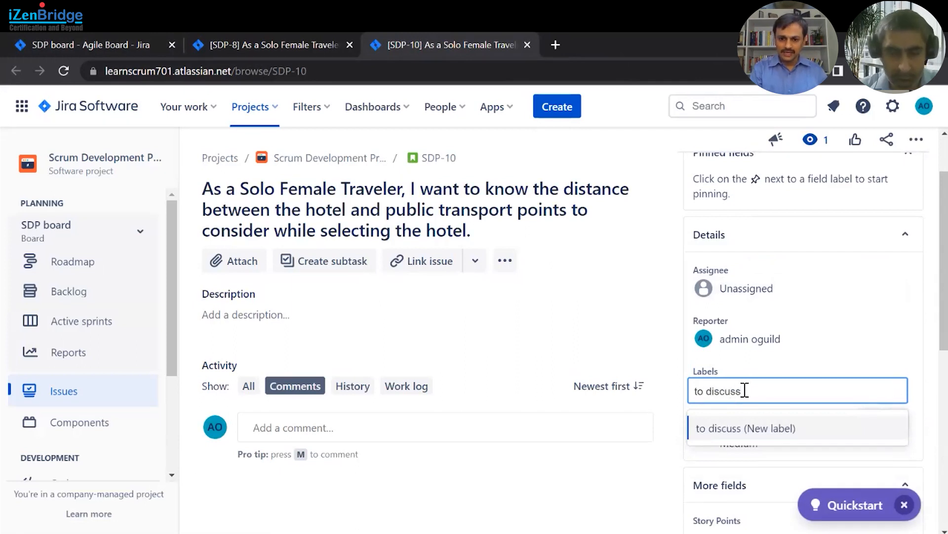
click(769, 429)
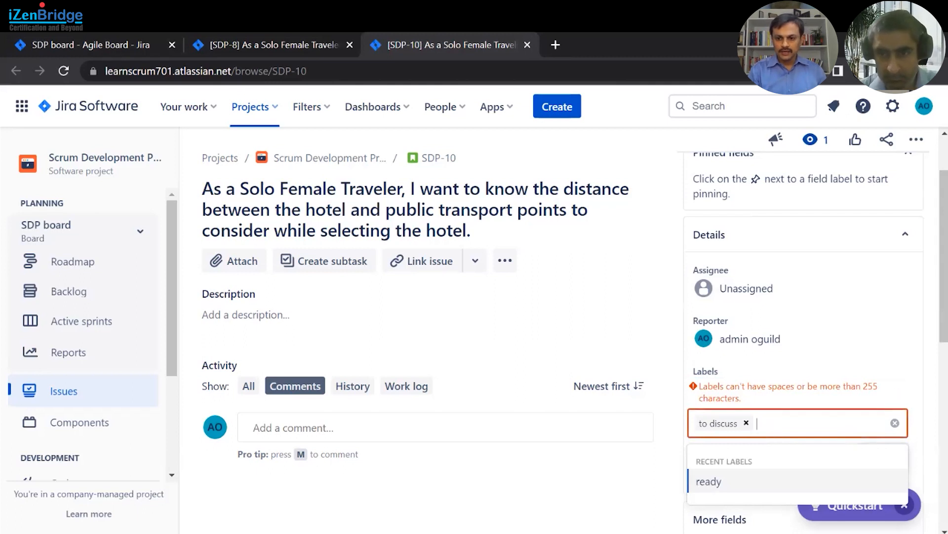
click(747, 424)
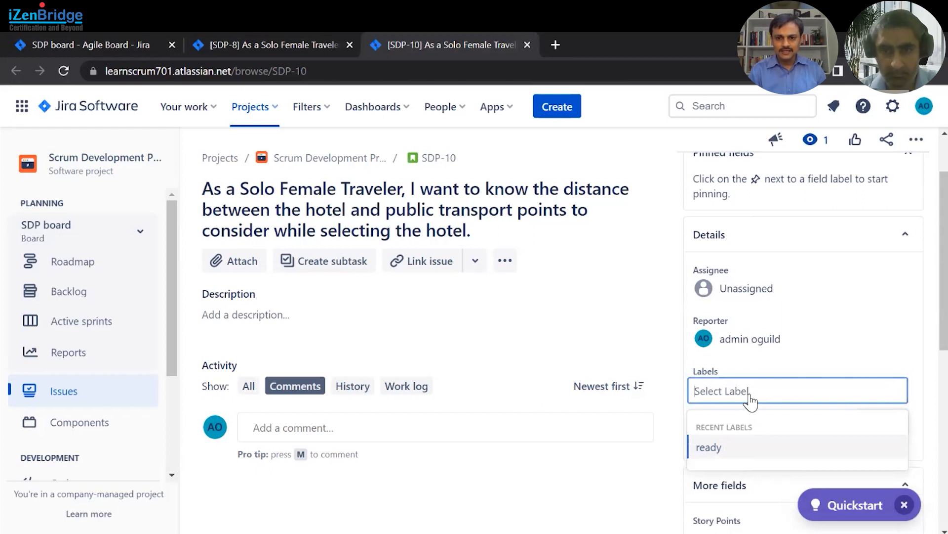
Step: Add the new label "ToDiscuss" to SDP-10 and save the labels
text(ToDiscuss)
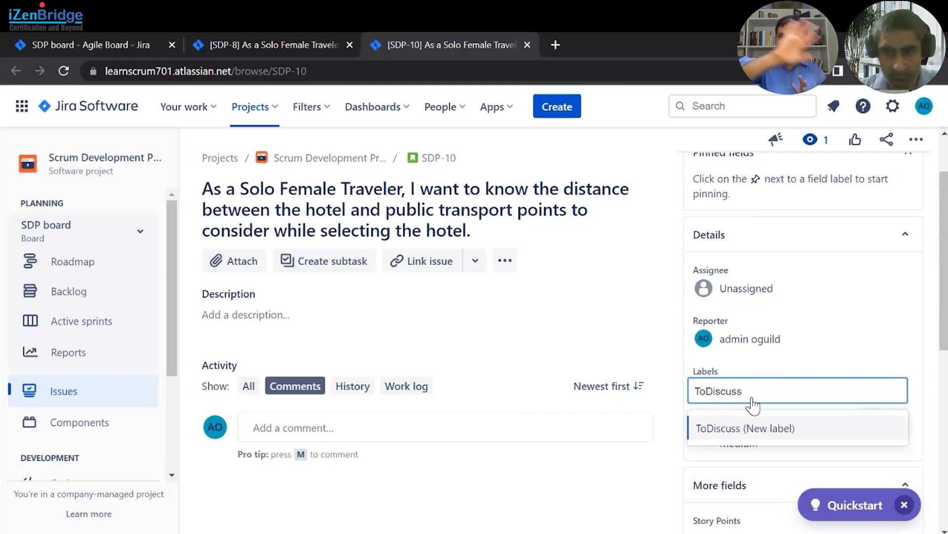
click(759, 428)
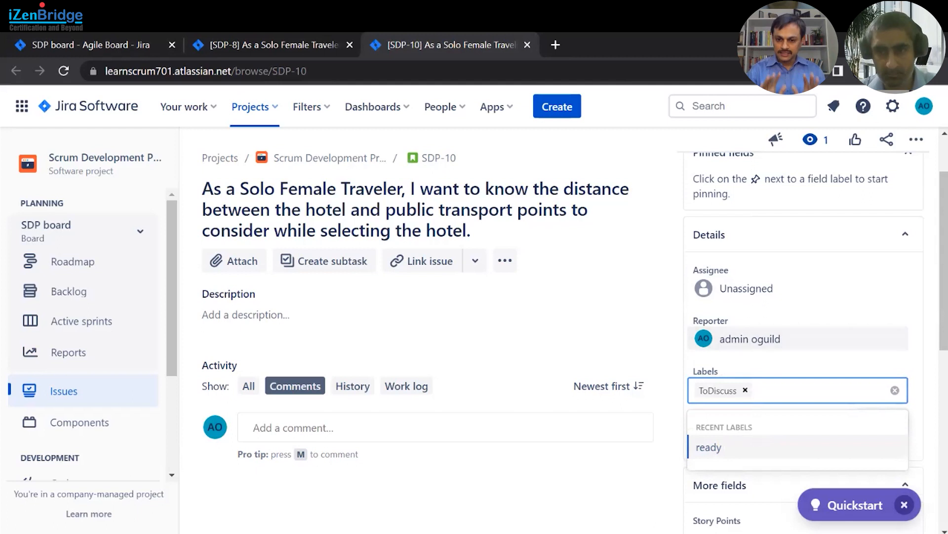
click(801, 359)
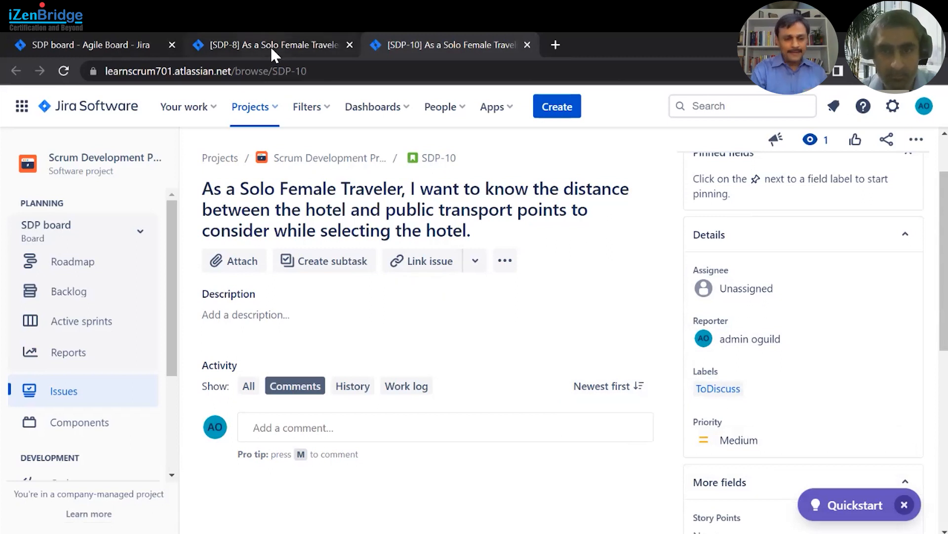
Step: Return to the SDP board backlog and open story SDP-9 in a separate tab
click(127, 41)
scroll(533, 454, down, 2)
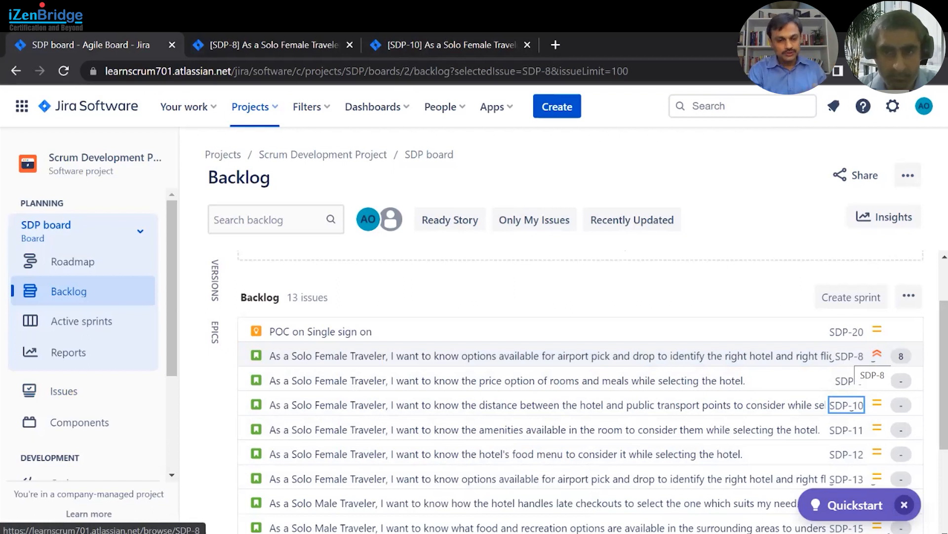
ctrl+click(849, 381)
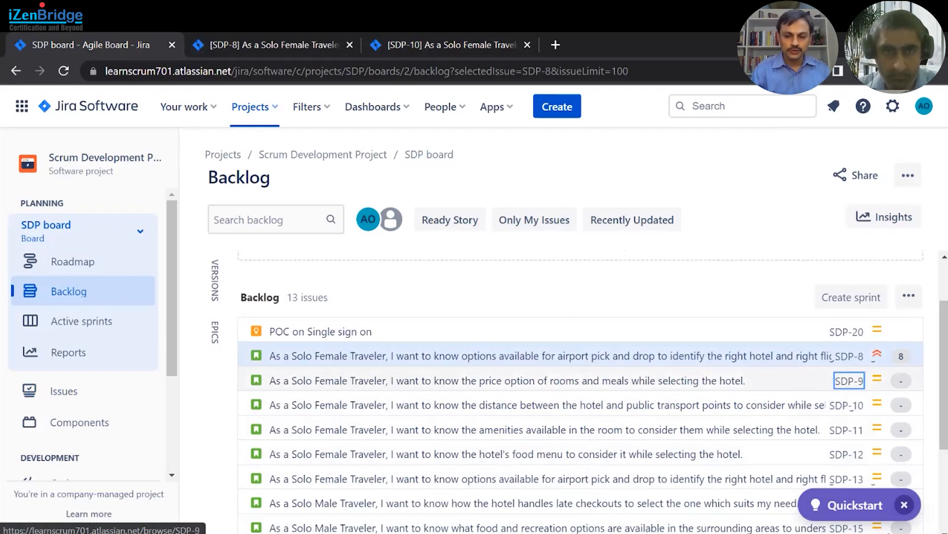
Step: Set the Epic Link of SDP-8 to Activity Booking, leaving its fix version unset
click(279, 43)
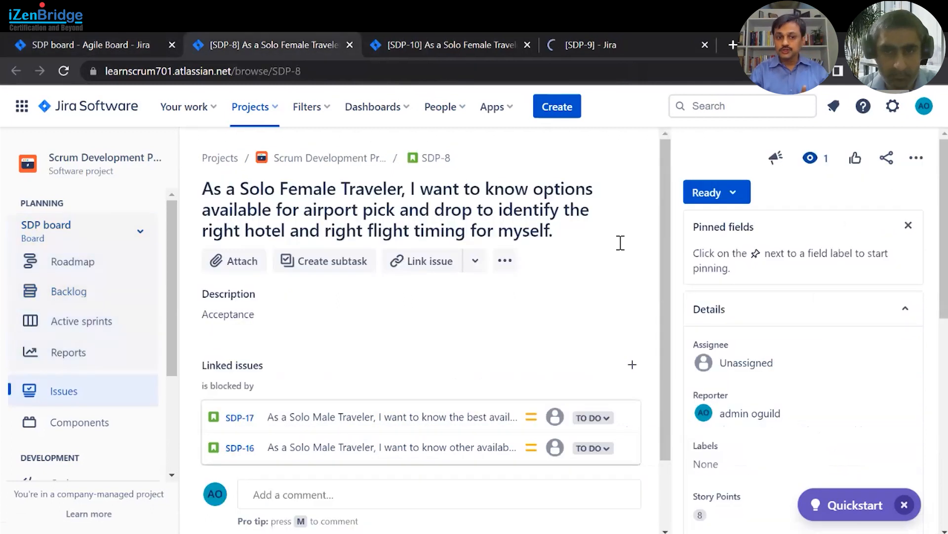
scroll(747, 326, down, 6)
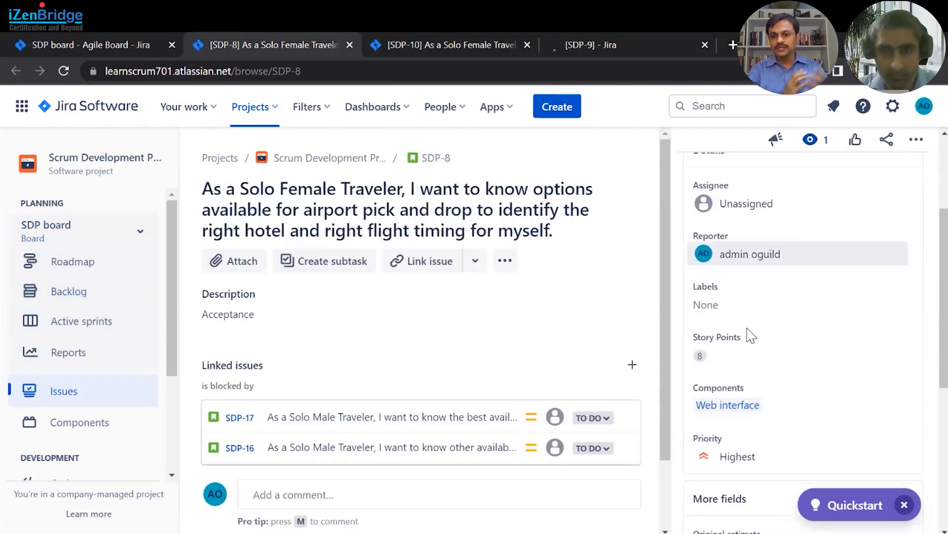
scroll(752, 336, down, 3)
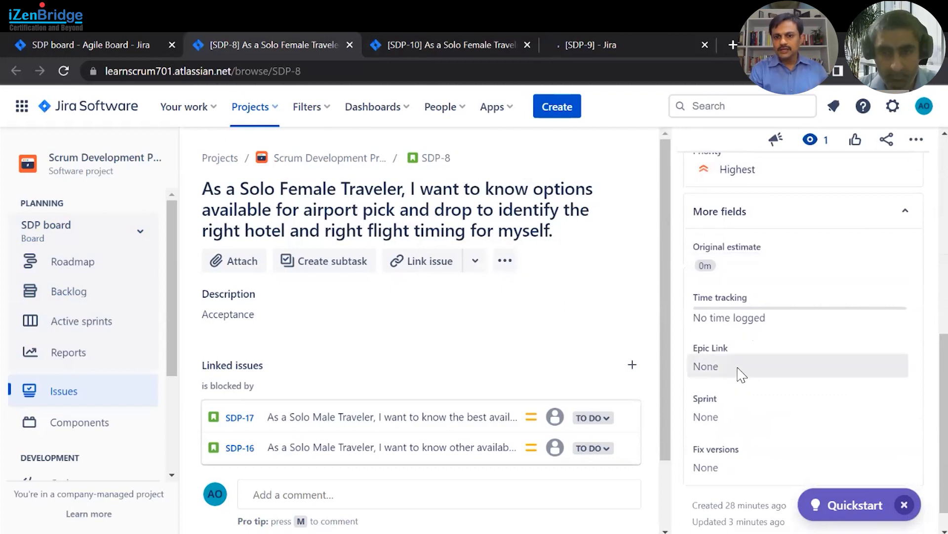
click(740, 373)
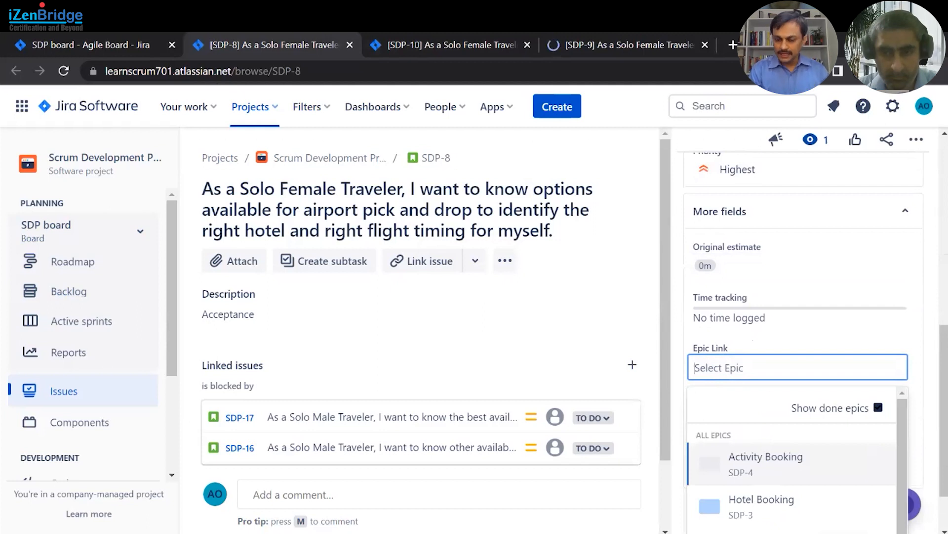
click(769, 465)
click(768, 468)
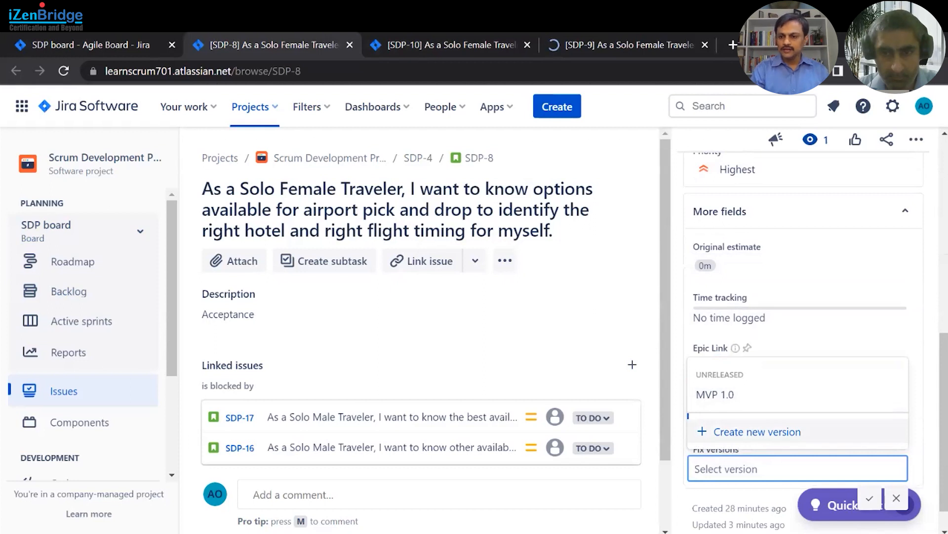
click(810, 332)
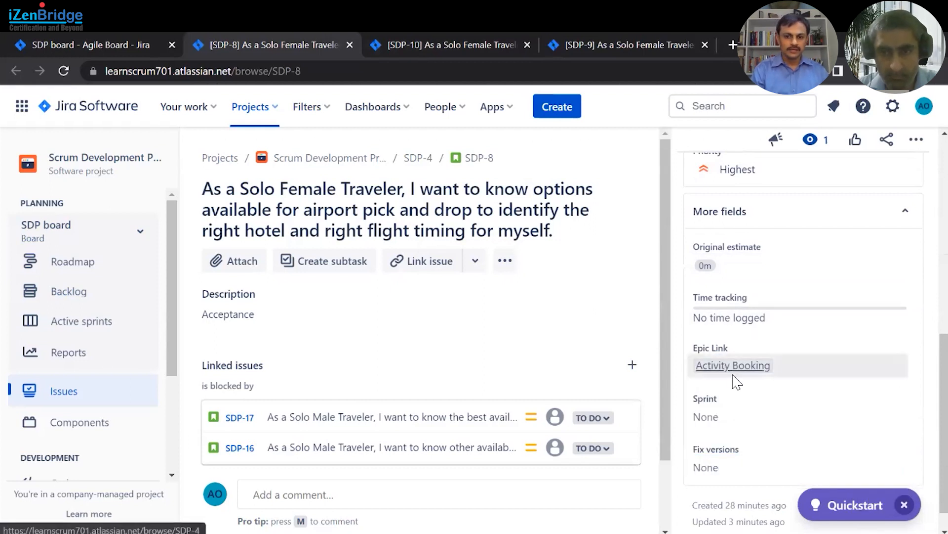
mouse_move(731, 370)
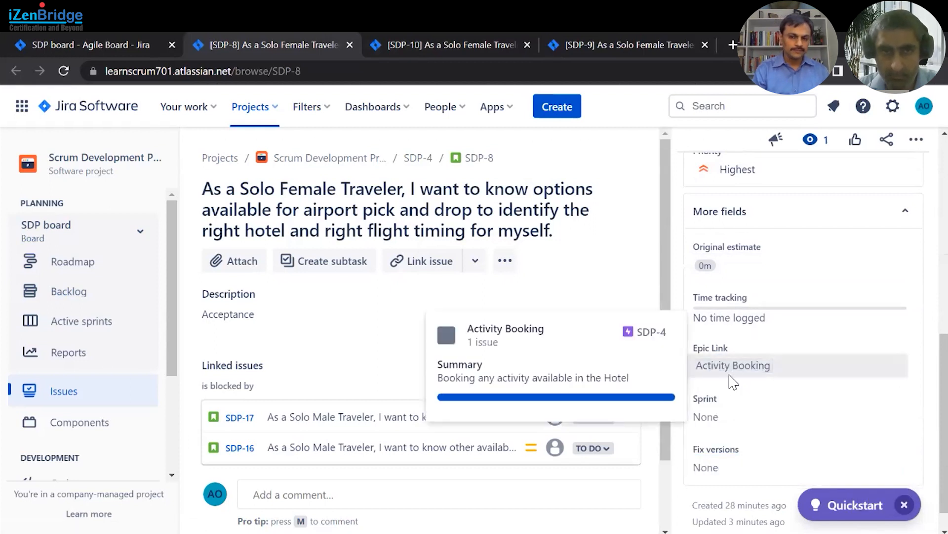
Step: Reload the SDP board backlog and check the epic shown on SDP-8
click(120, 45)
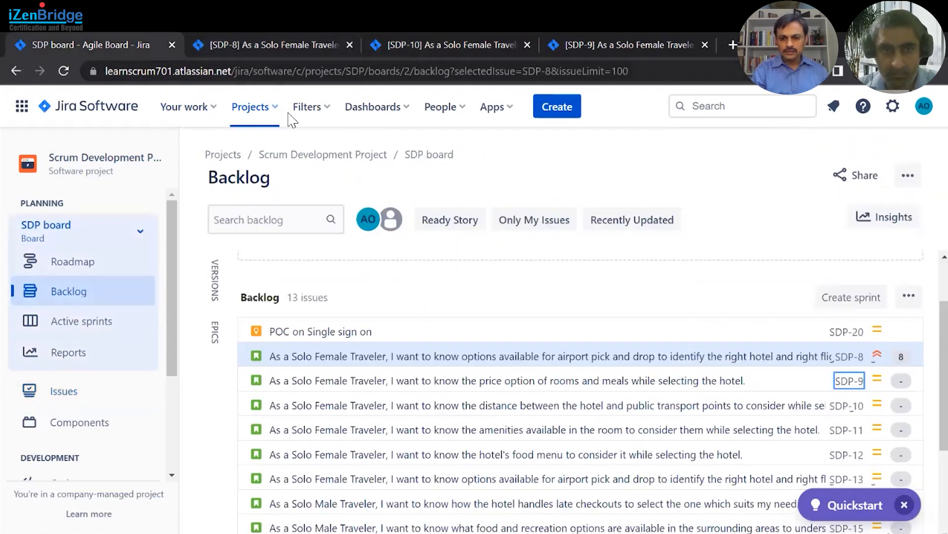
click(330, 120)
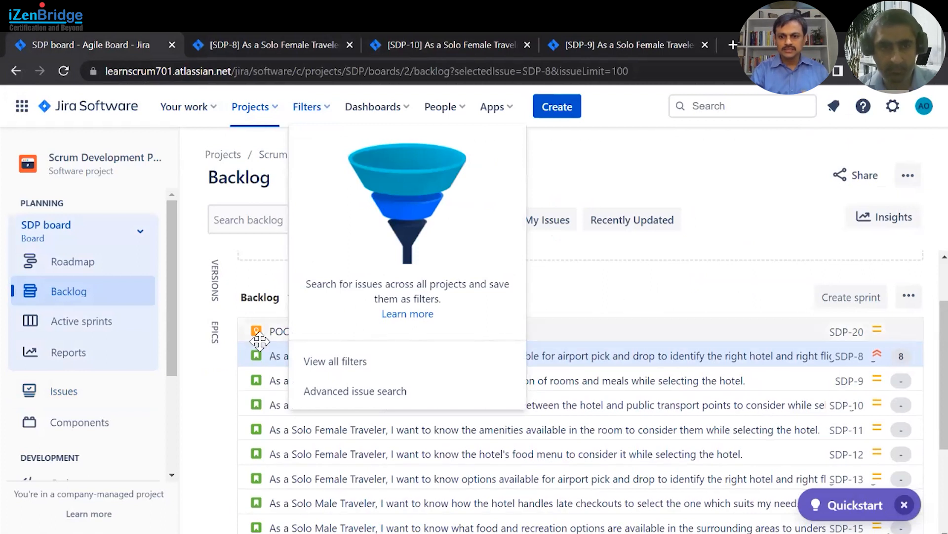
click(214, 403)
key(F5)
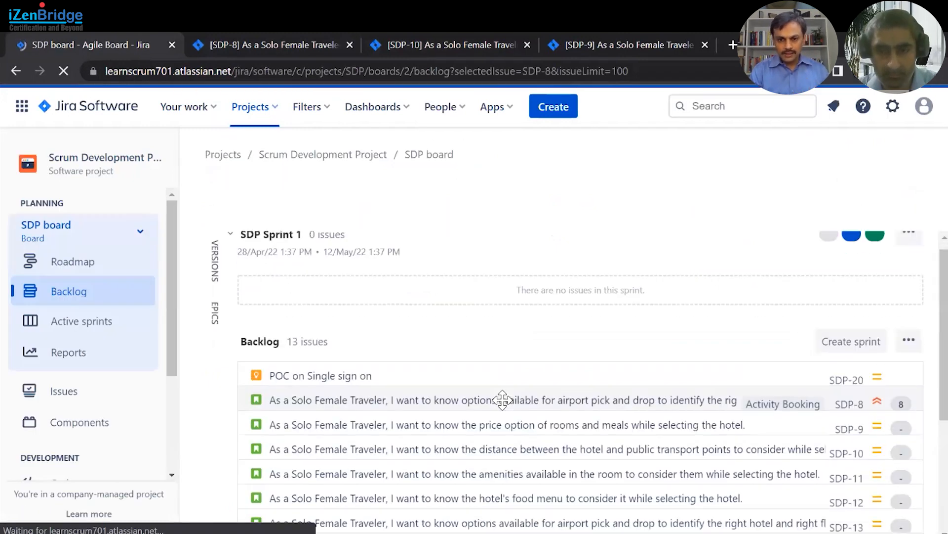
scroll(502, 400, down, 2)
scroll(502, 400, down, 2)
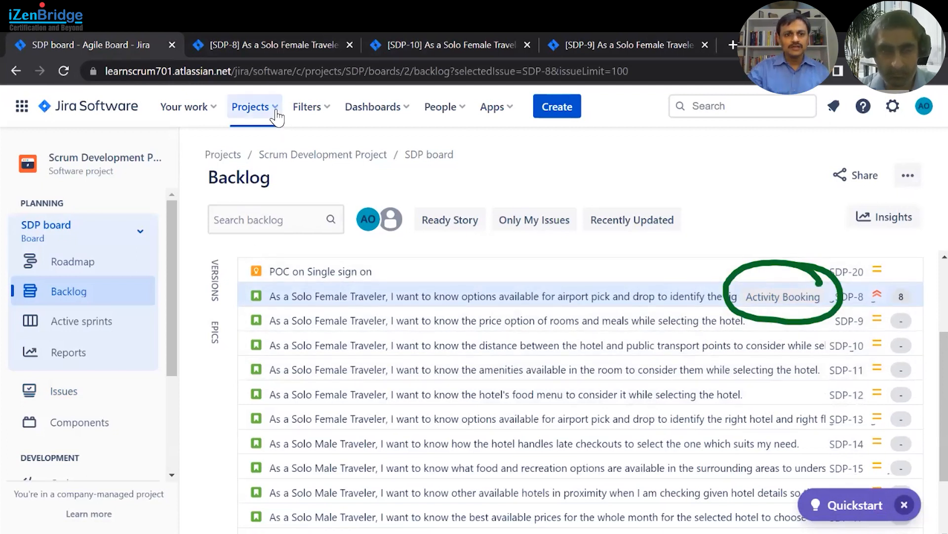
click(328, 116)
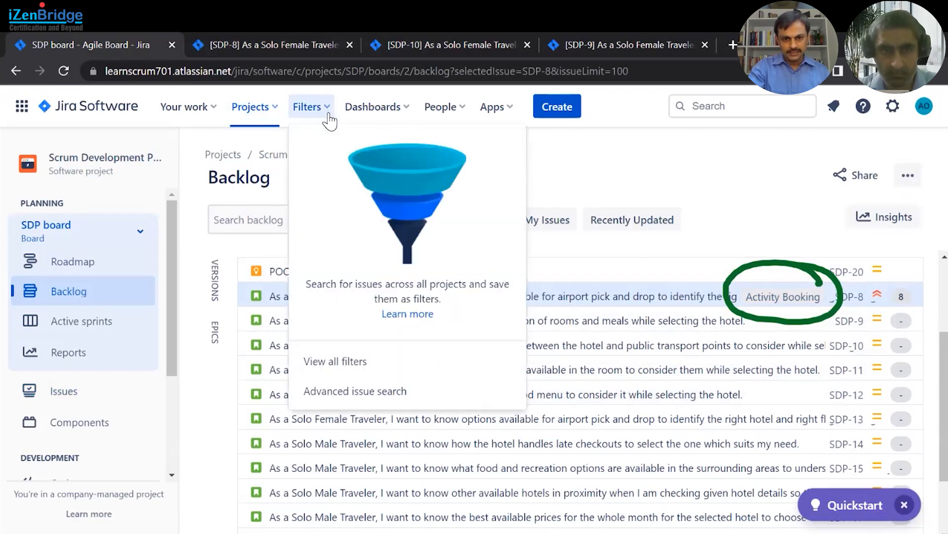
Step: Open the advanced issue search and filter the issues to the Story type
click(342, 393)
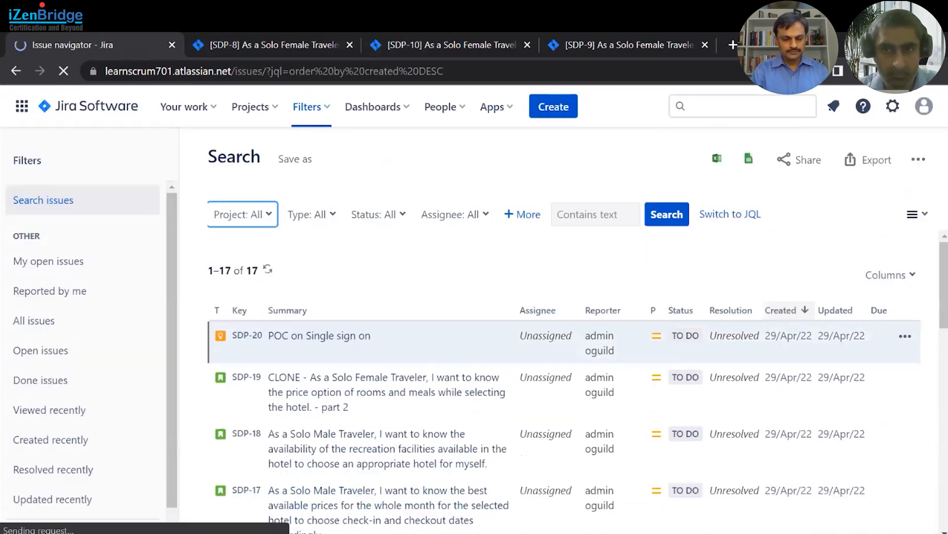
click(338, 217)
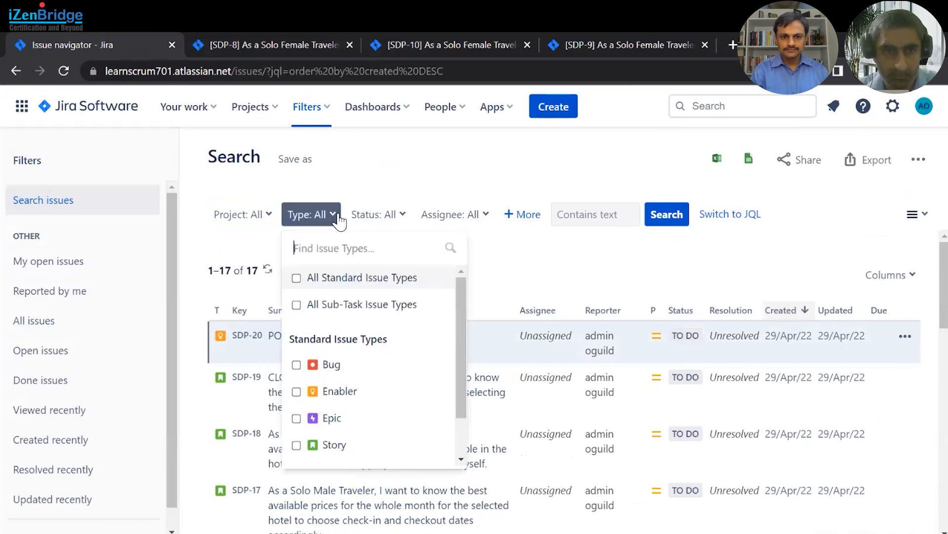
click(297, 446)
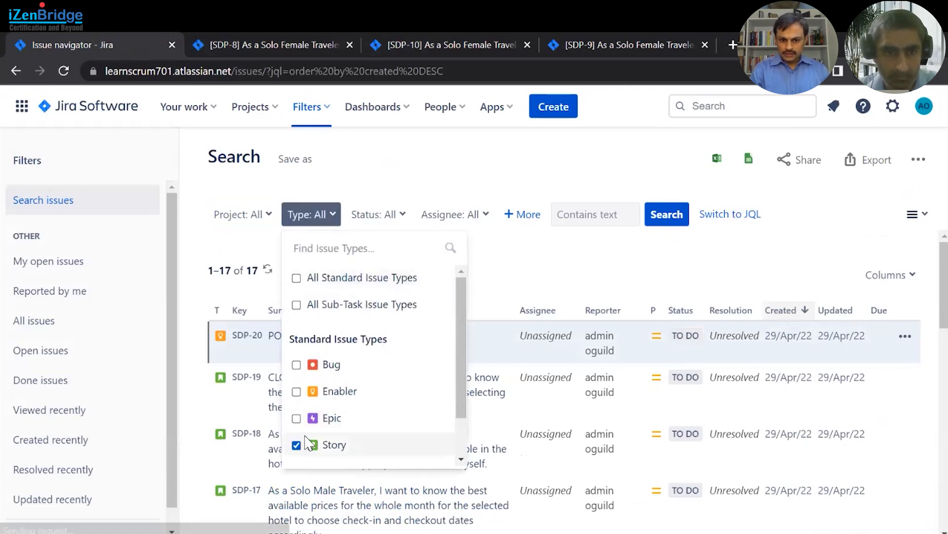
click(488, 260)
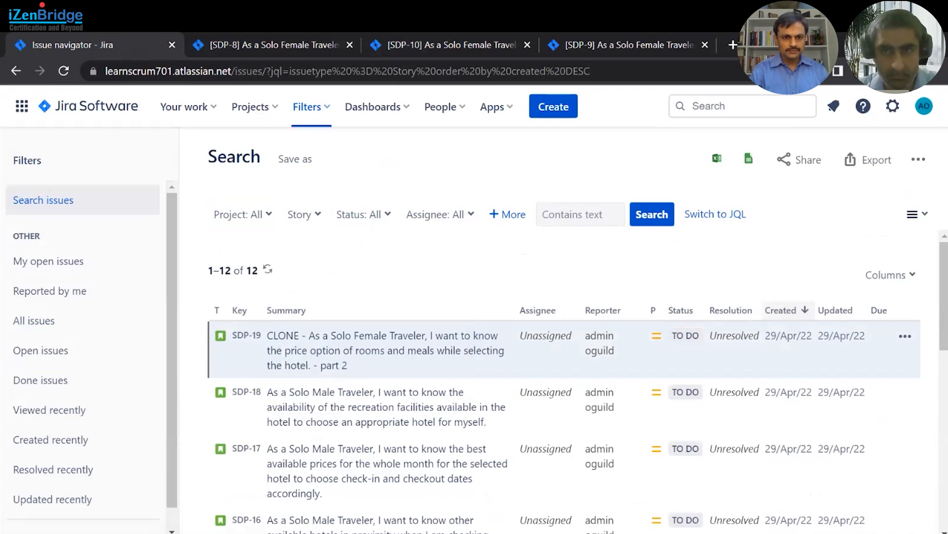
Step: Start a bulk change on the filtered stories, selecting only SDP-13 through SDP-19
click(919, 159)
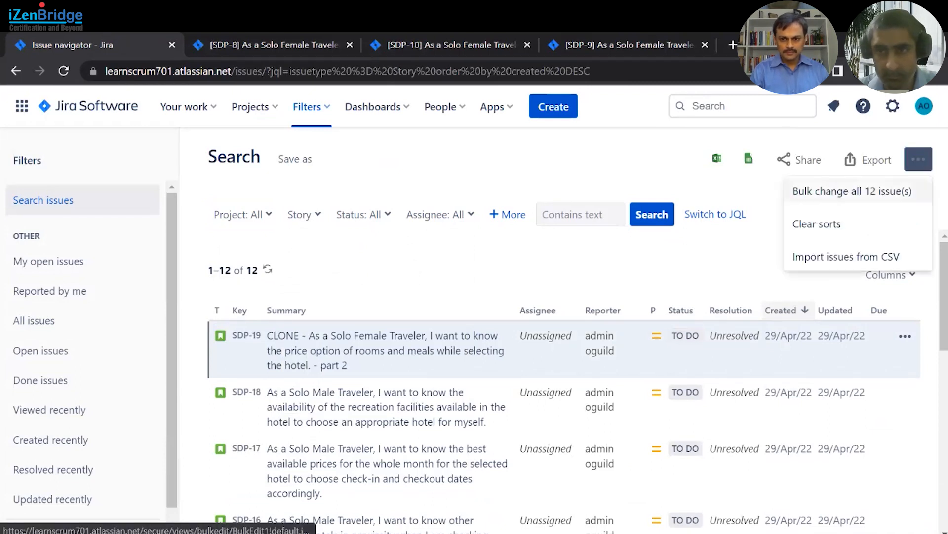
click(852, 192)
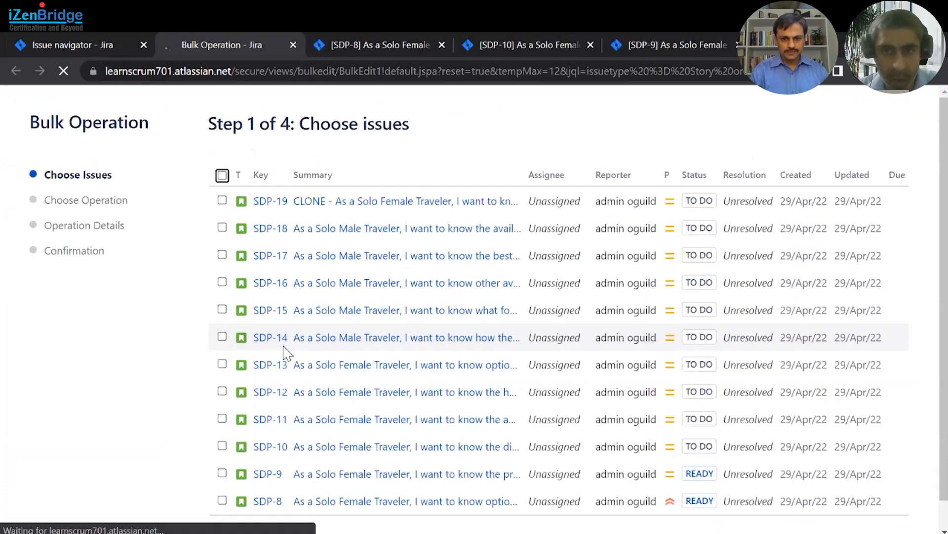
click(222, 218)
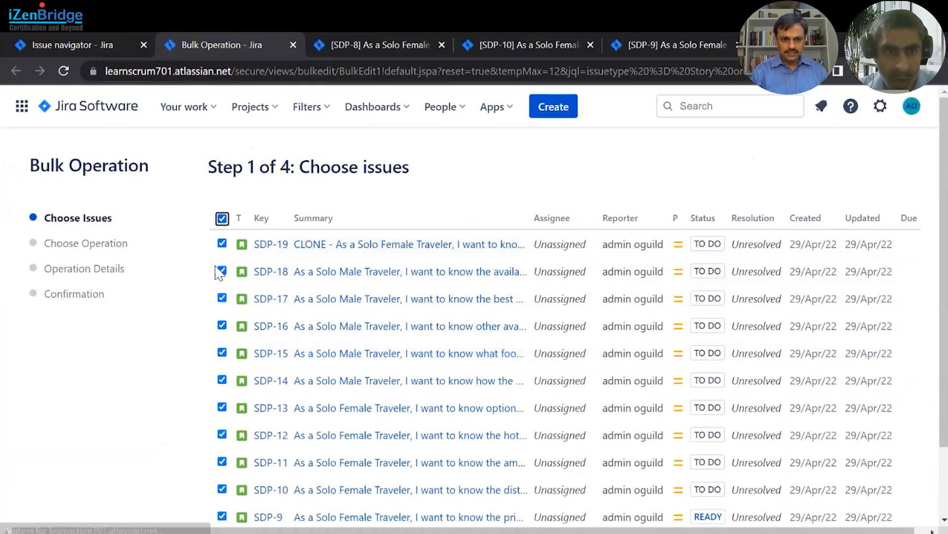
scroll(220, 346, down, 3)
click(222, 373)
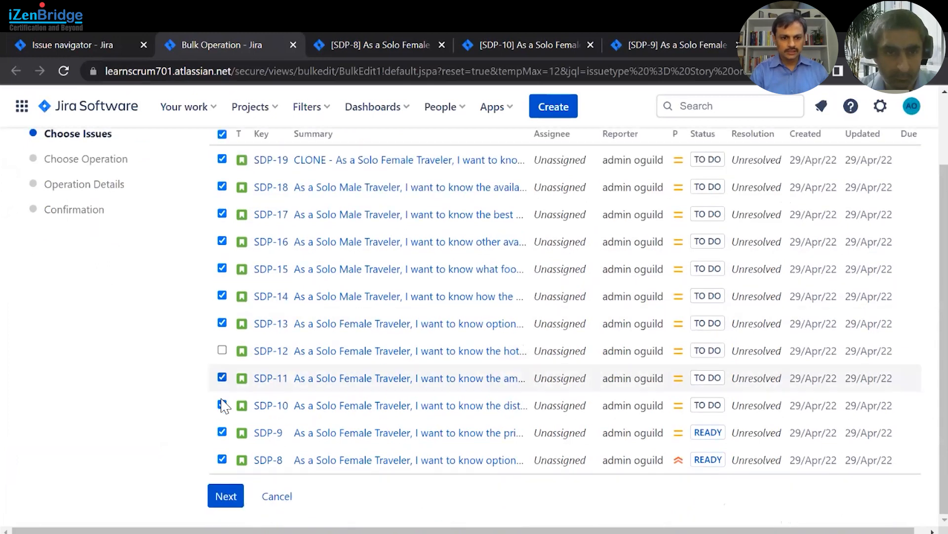
click(222, 432)
click(222, 405)
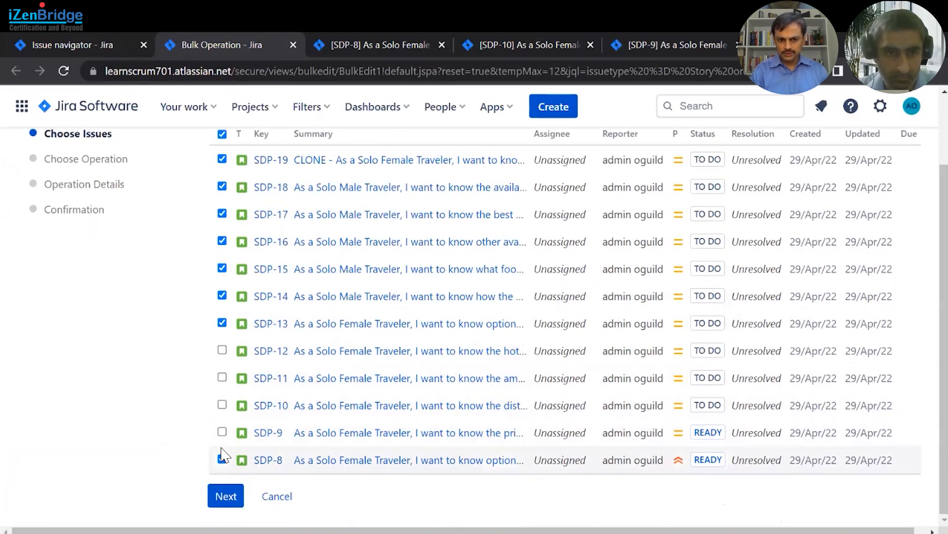
click(223, 460)
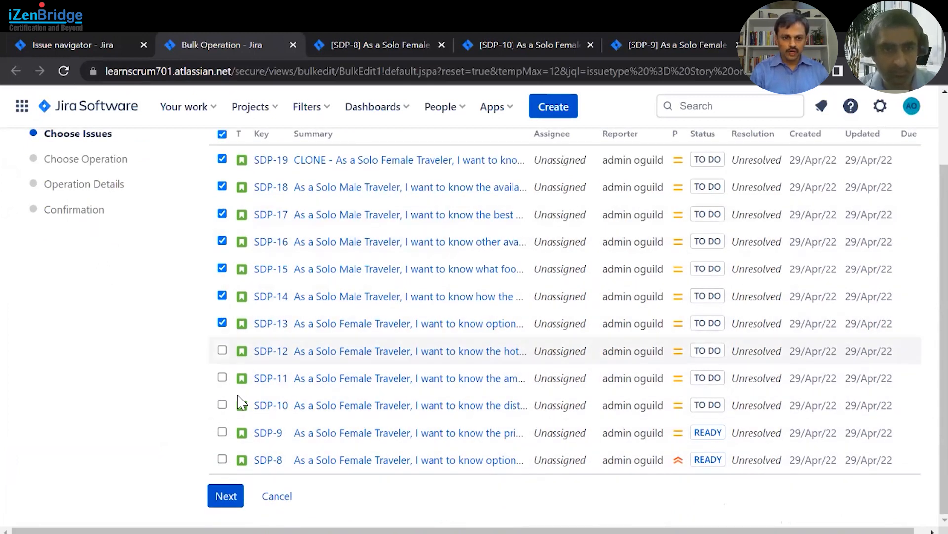
scroll(250, 317, up, 3)
scroll(232, 445, down, 3)
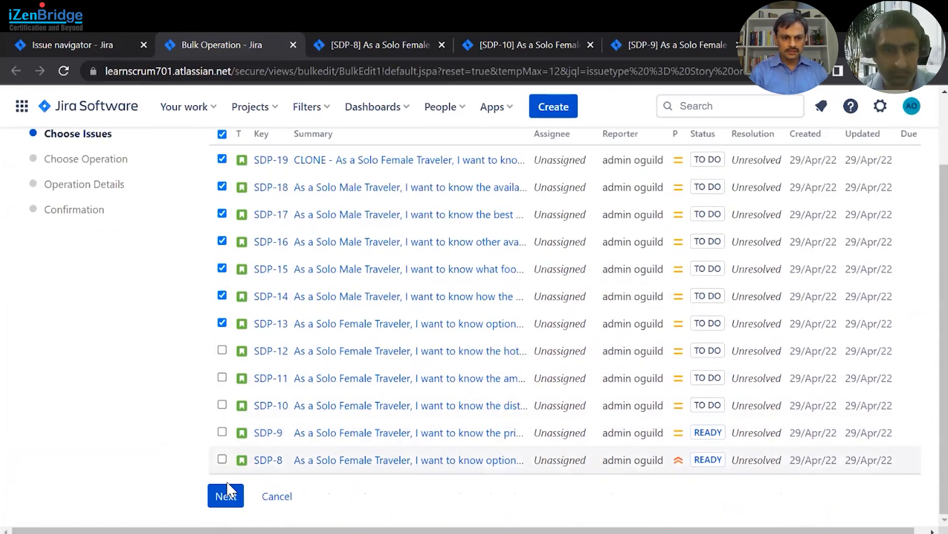
click(225, 496)
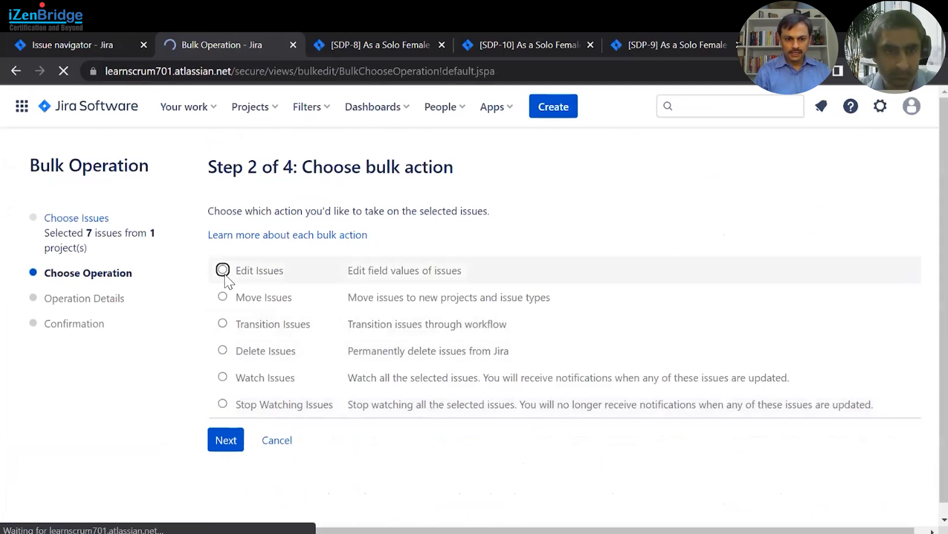
Step: Choose Edit Issues as the bulk action and change the Epic Link to Hotel Booking for the selected stories
click(222, 270)
click(227, 442)
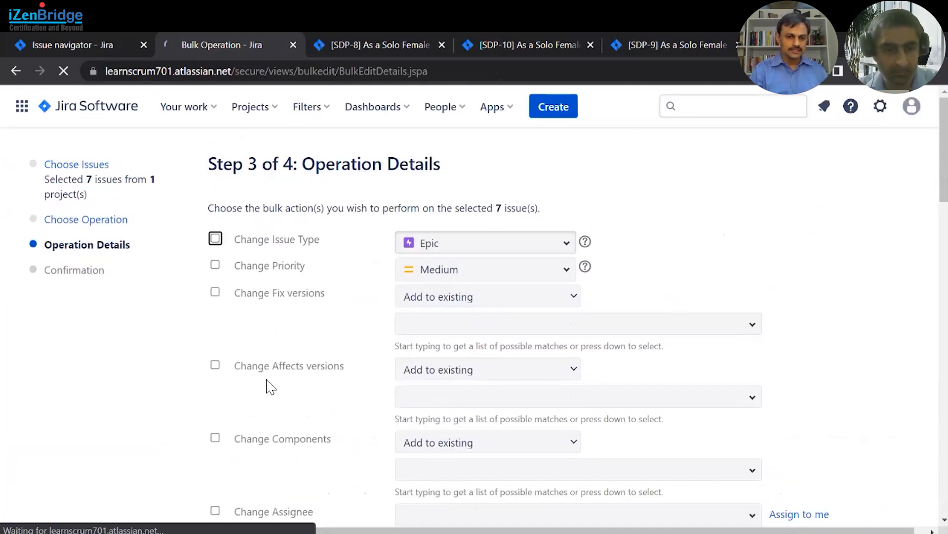
key(ctrl+f)
text(epic)
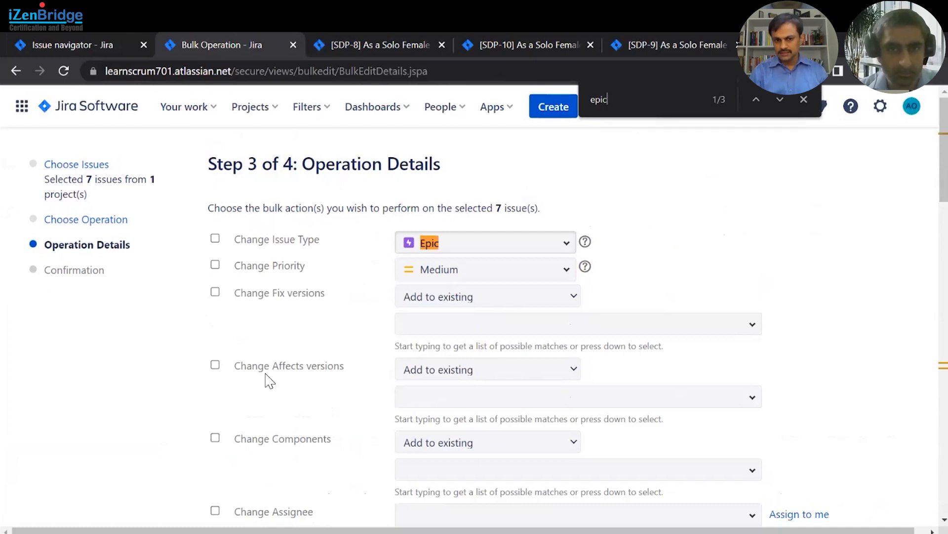
scroll(271, 358, down, 3)
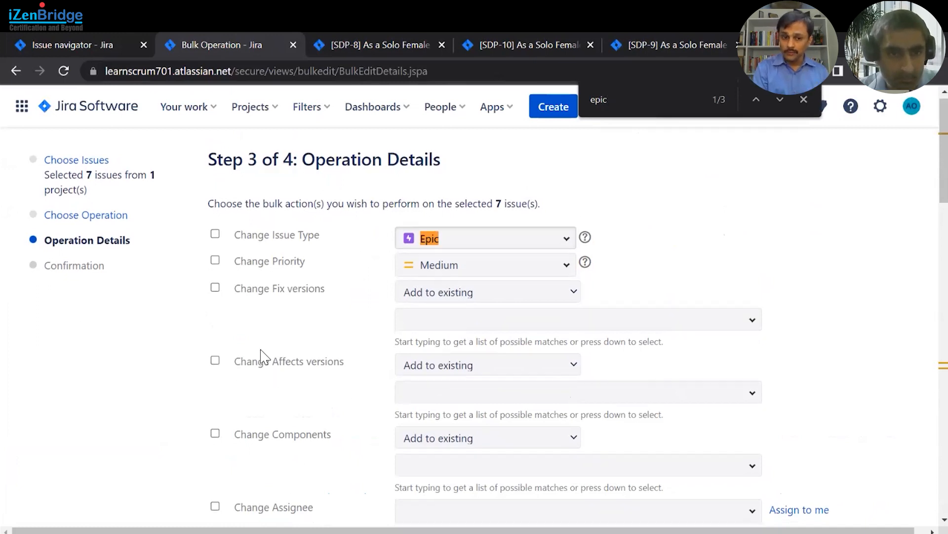
scroll(264, 365, down, 7)
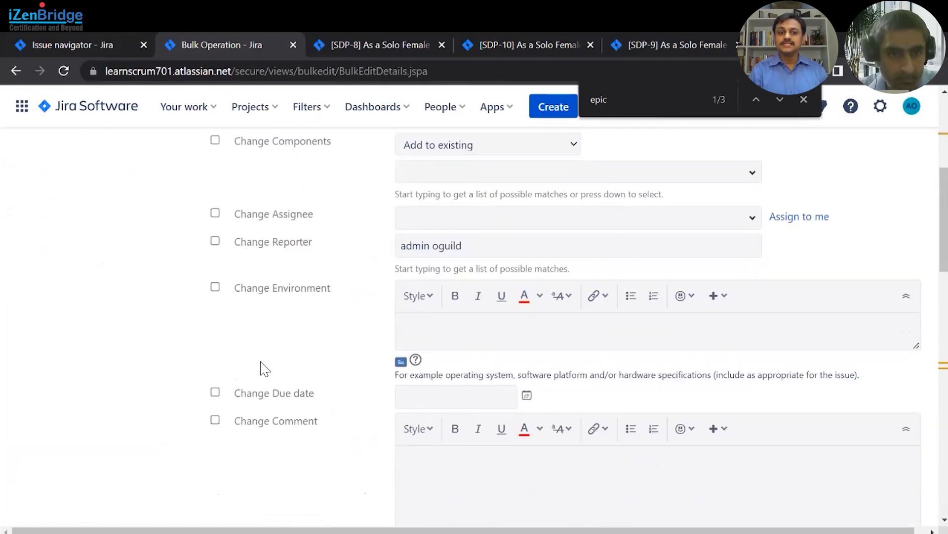
scroll(264, 368, down, 4)
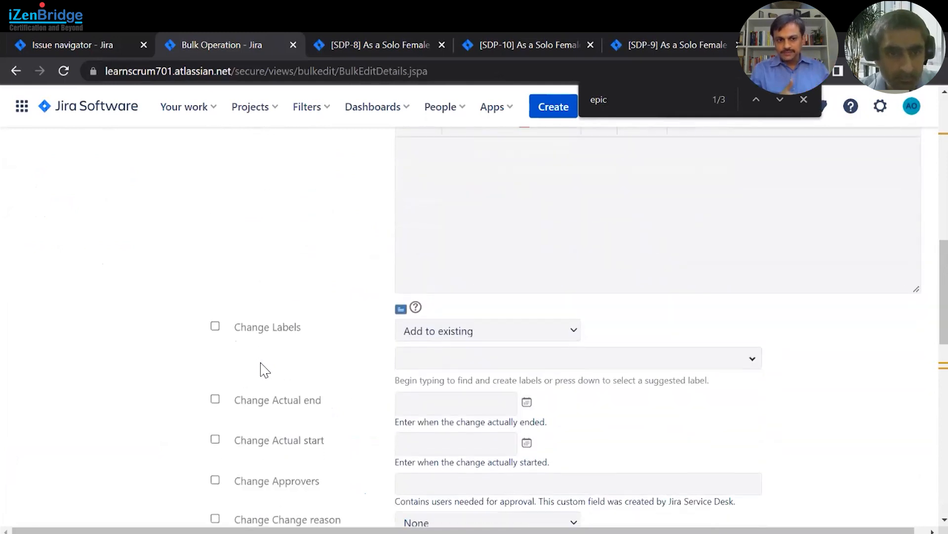
scroll(262, 380, down, 2)
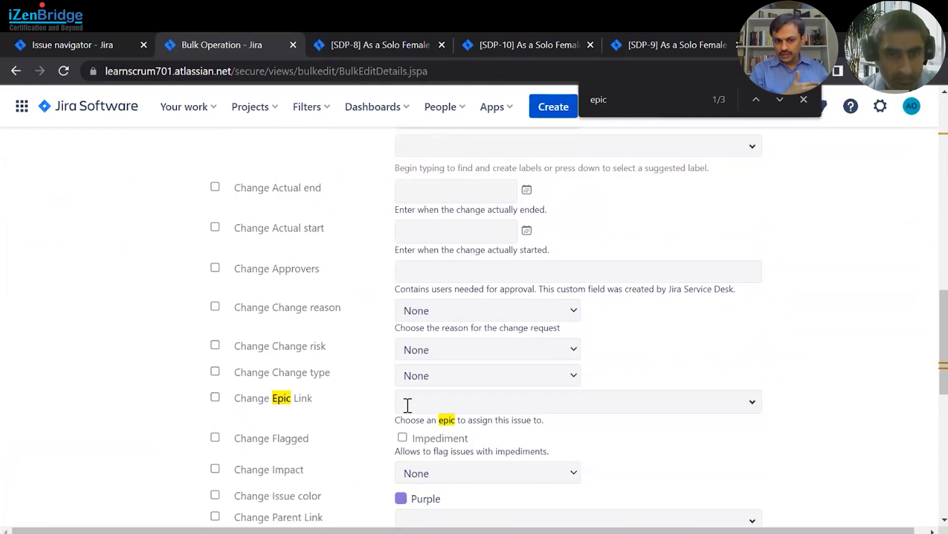
scroll(445, 406, down, 2)
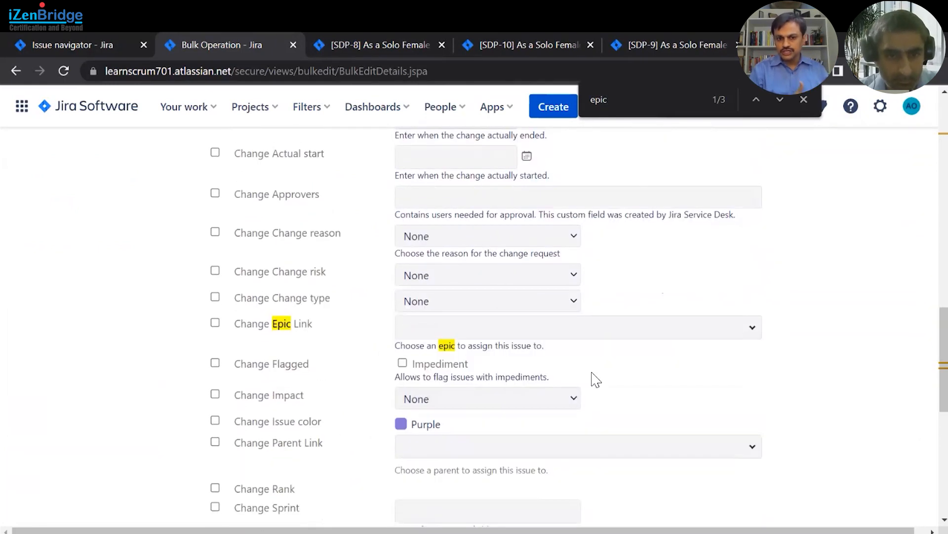
click(752, 328)
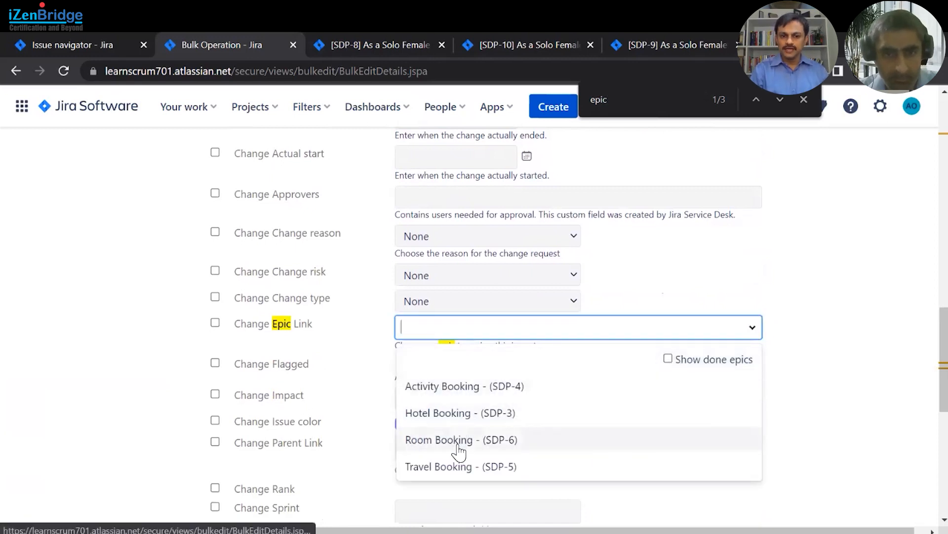
click(460, 414)
scroll(756, 398, down, 8)
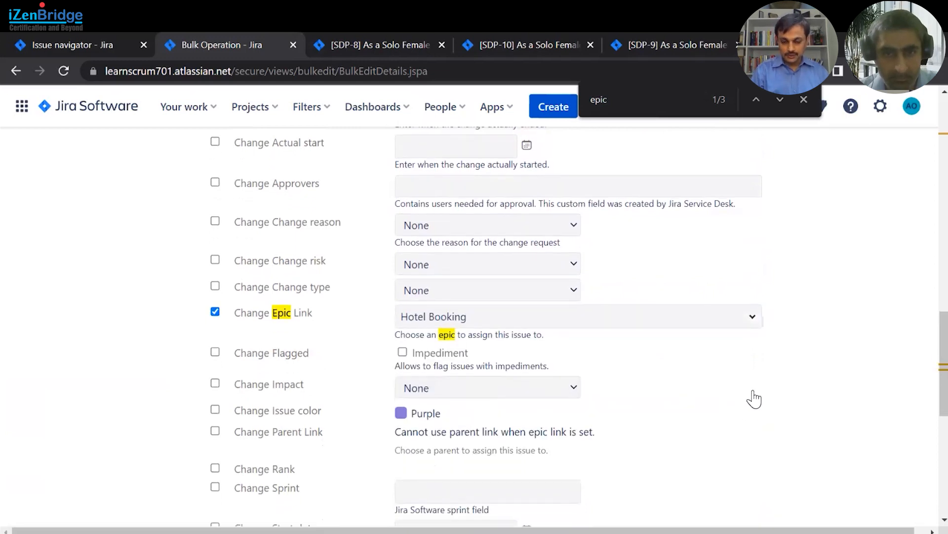
click(226, 496)
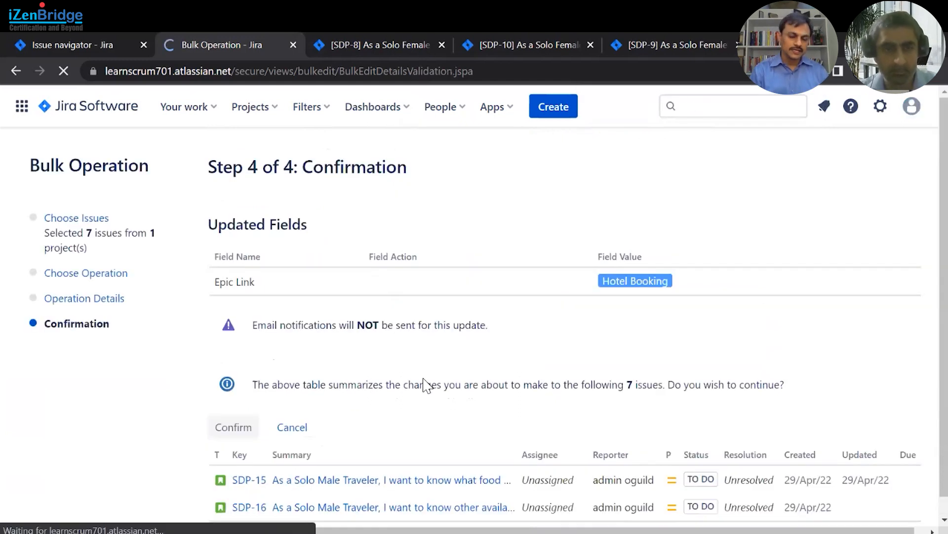
Step: Review and confirm the bulk Epic Link change, and acknowledge the finished operation
scroll(212, 401, down, 2)
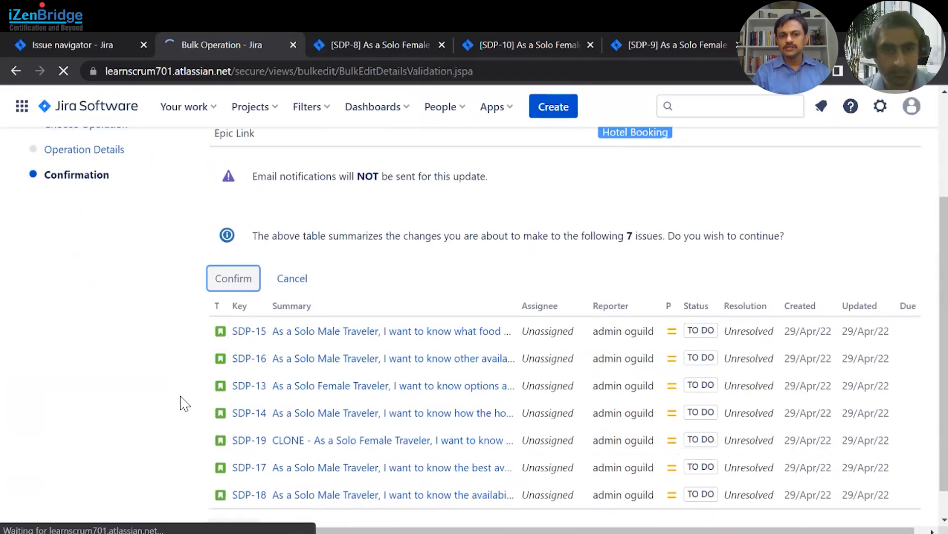
click(235, 496)
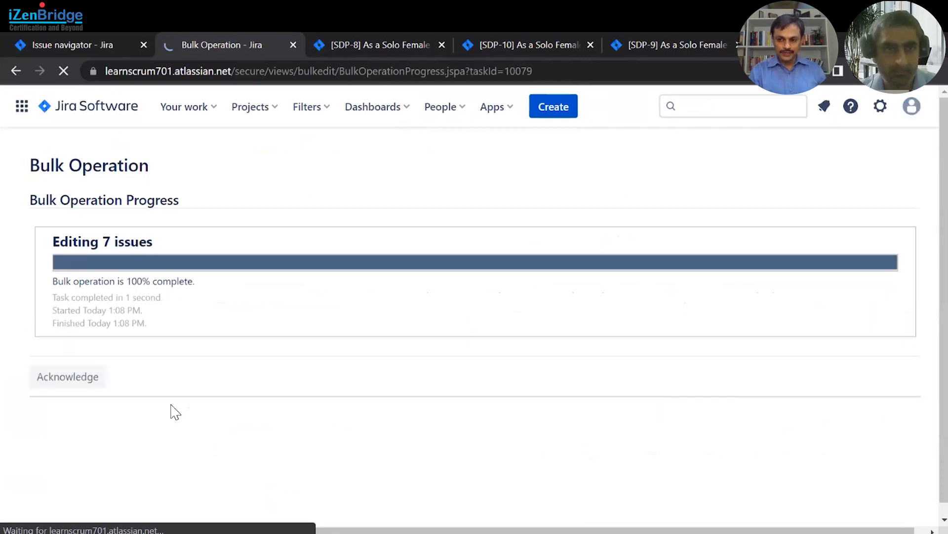
click(61, 379)
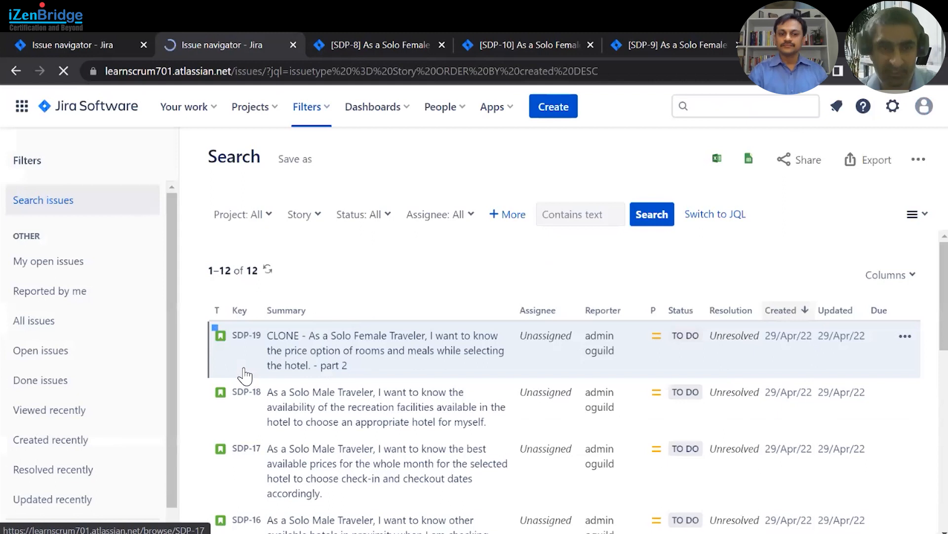
scroll(283, 397, down, 2)
scroll(284, 396, up, 2)
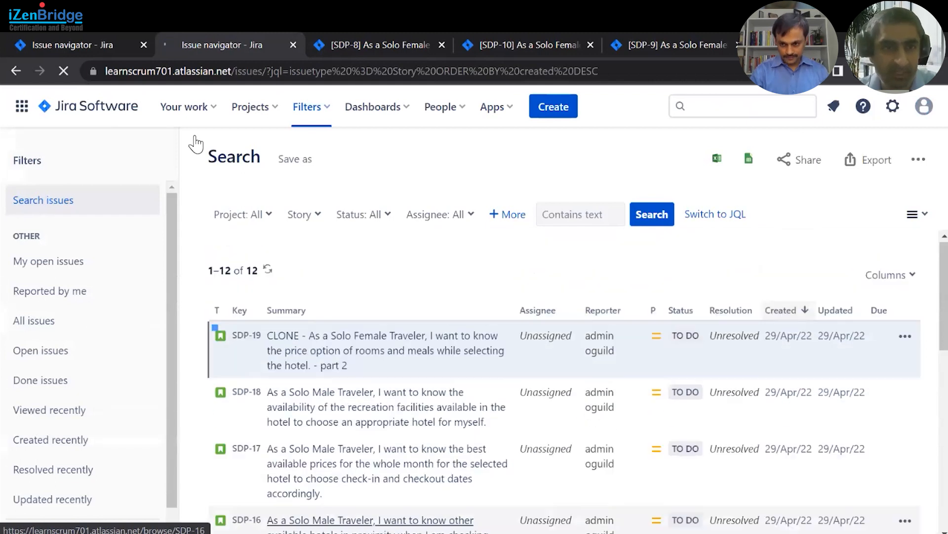
Step: Return to the SDP board backlog of the Scrum Development Project and check the epics shown on the stories
click(93, 43)
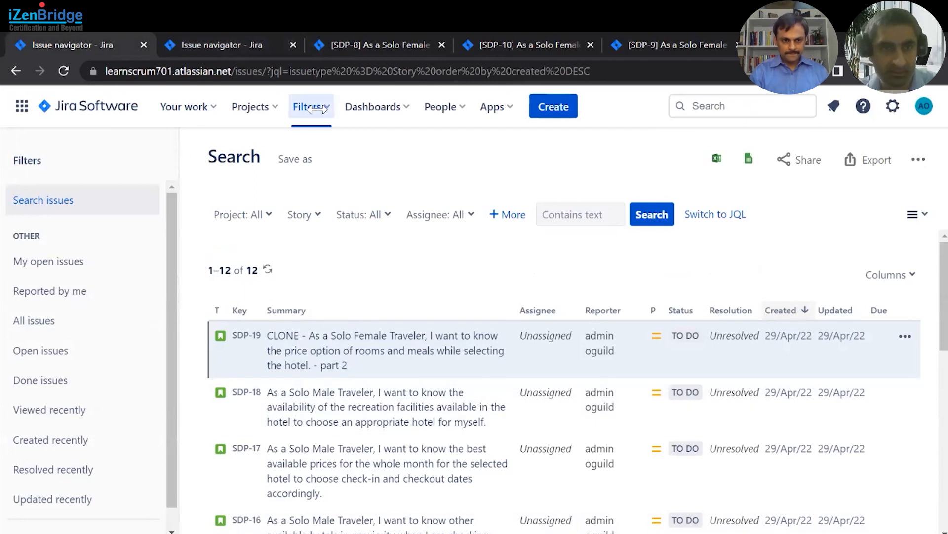
click(252, 107)
click(302, 183)
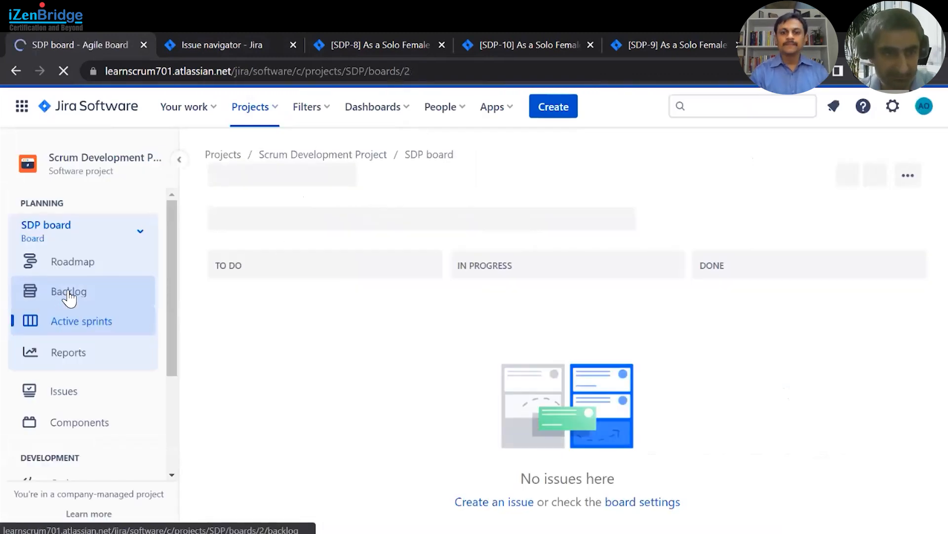
click(66, 295)
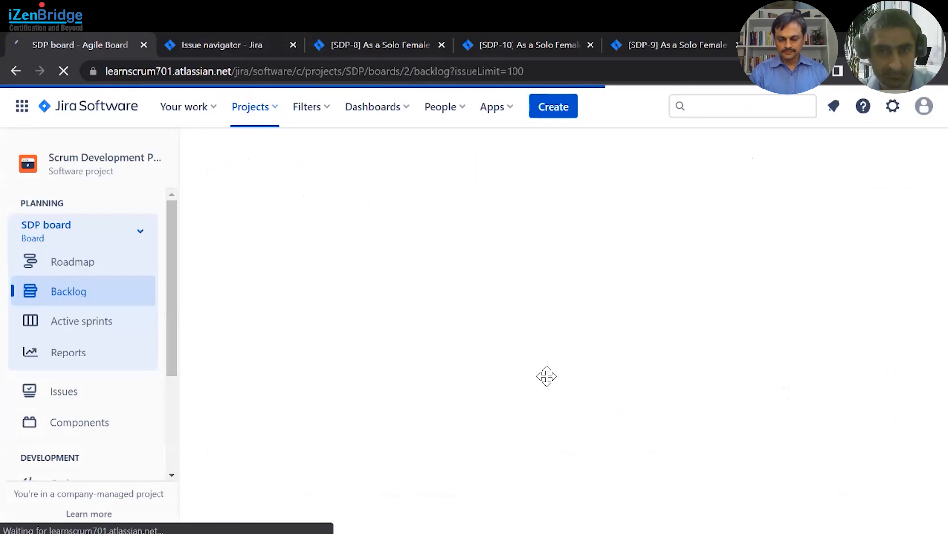
scroll(546, 378, down, 5)
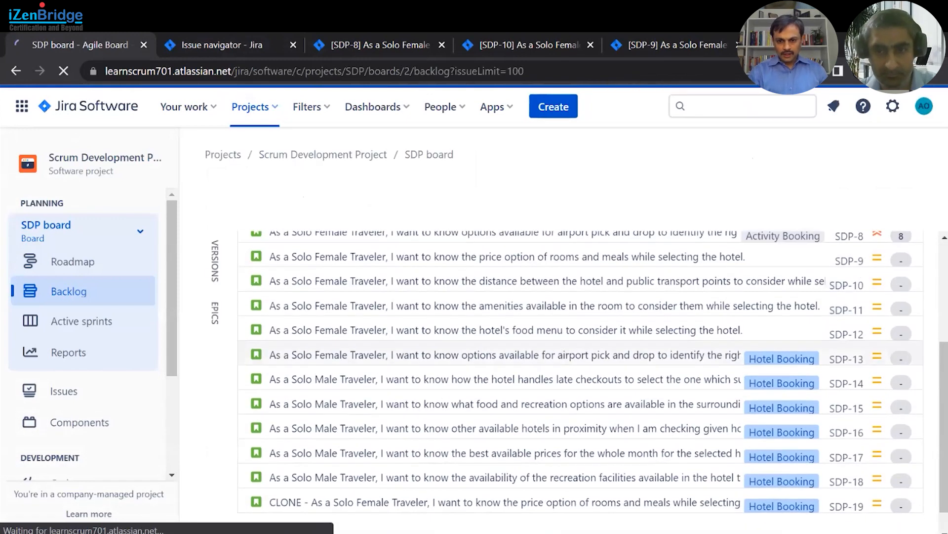
scroll(576, 450, down, 1)
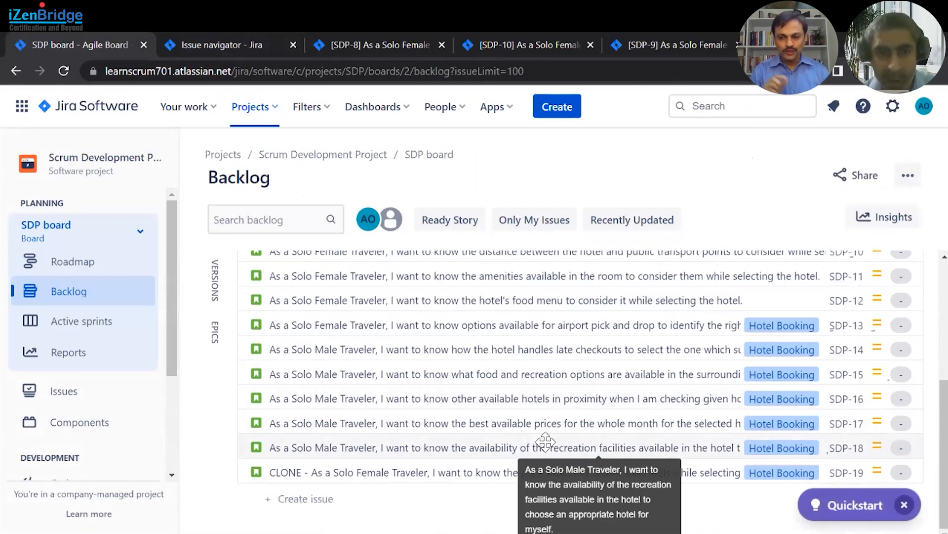
scroll(545, 442, up, 3)
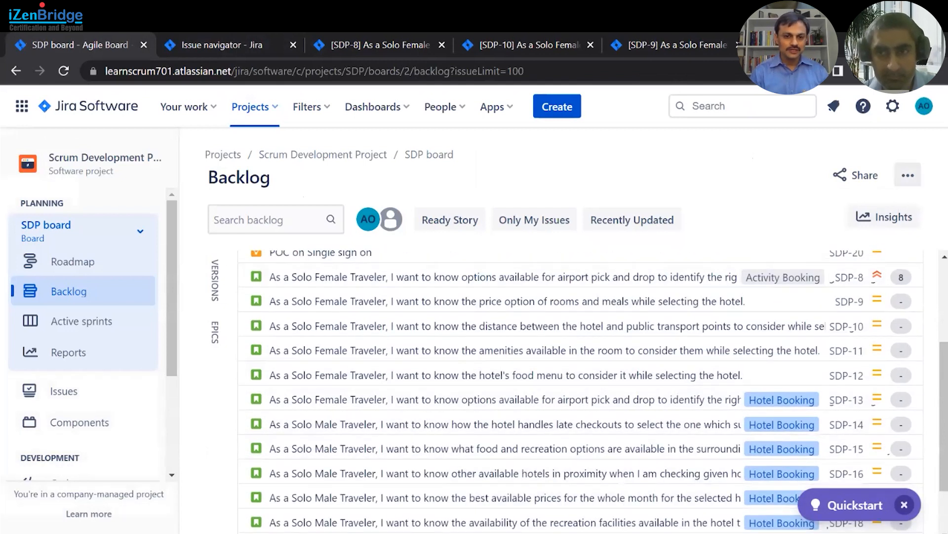
Step: Open the SDP board's settings and base the card colors on Priorities
click(908, 175)
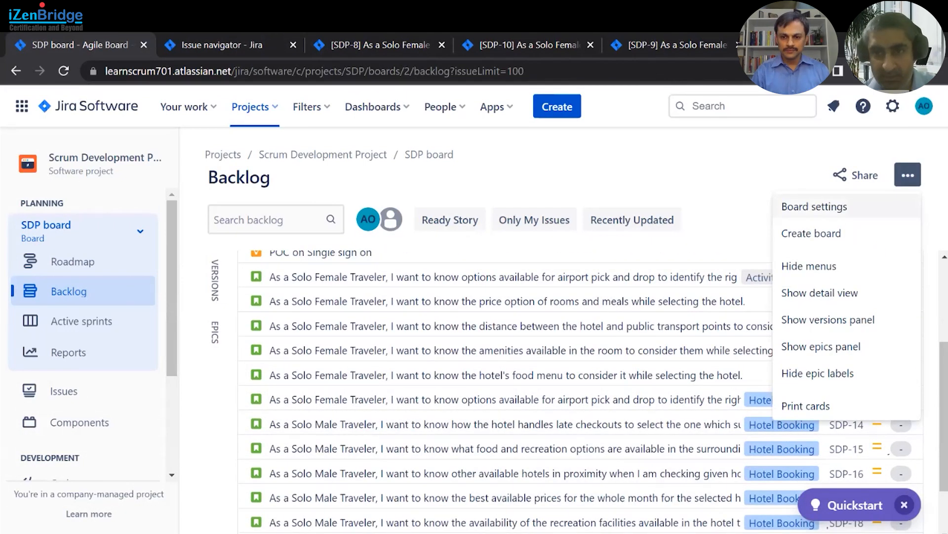
click(814, 206)
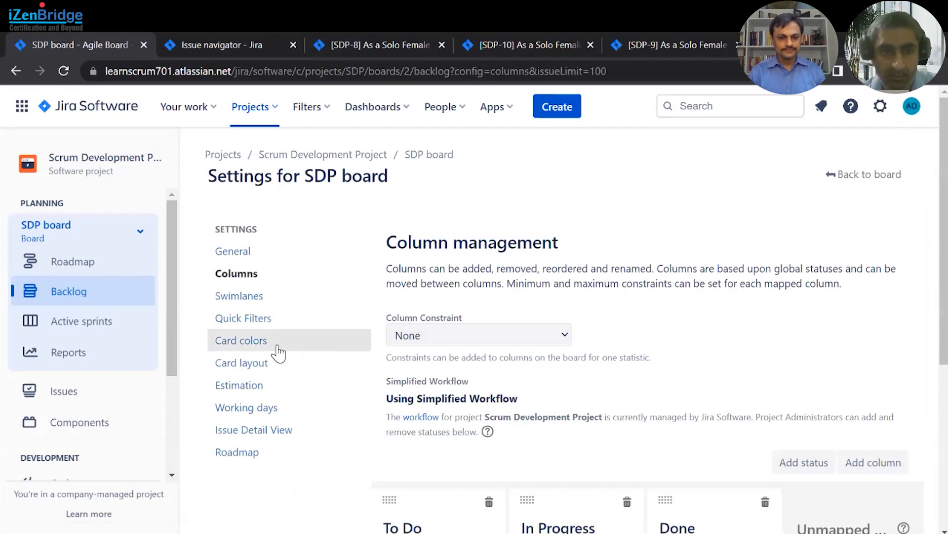
click(248, 342)
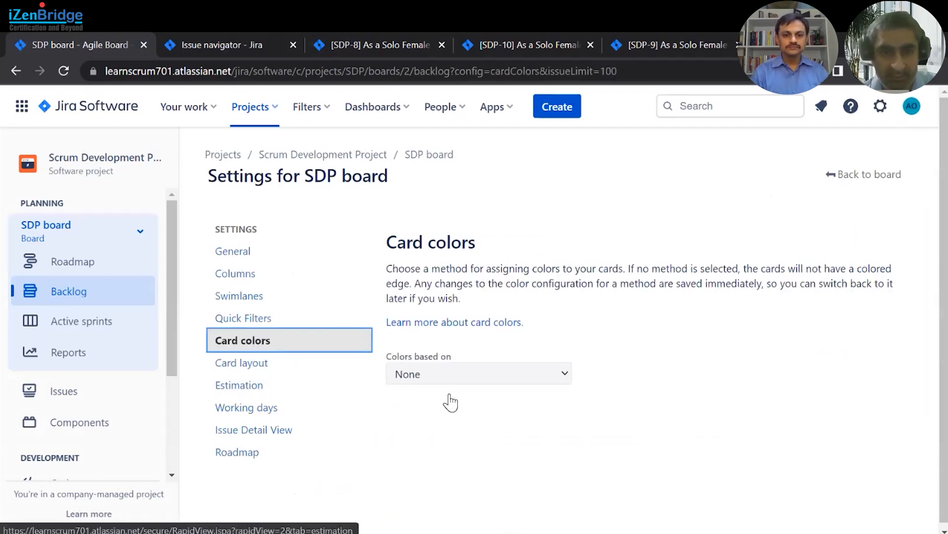
click(564, 374)
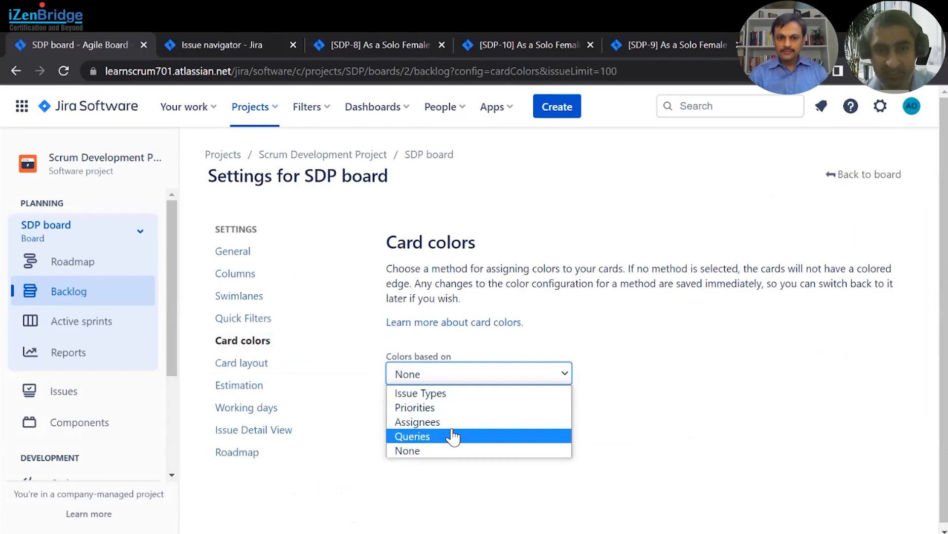
click(452, 410)
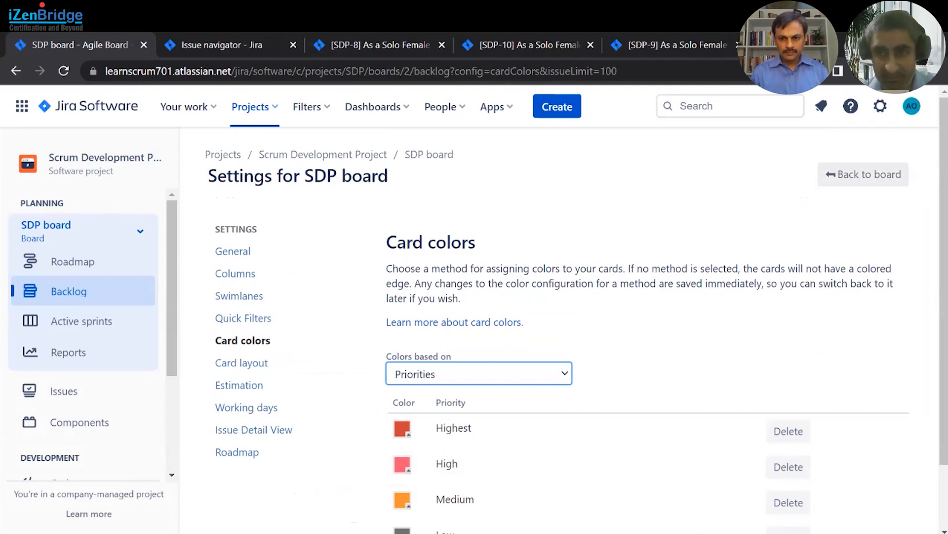
Step: Return to the SDP board backlog and review the priority color edges on the issue cards
click(867, 174)
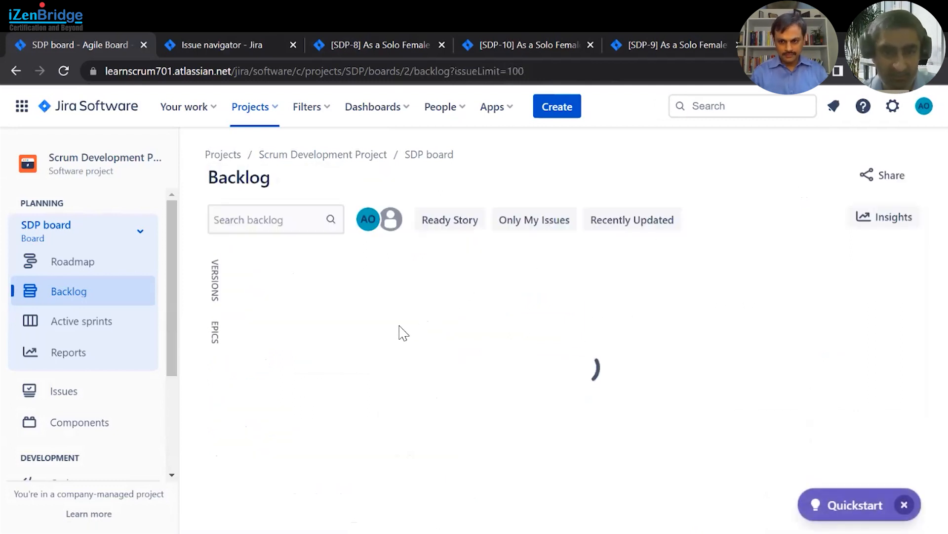
scroll(244, 360, down, 4)
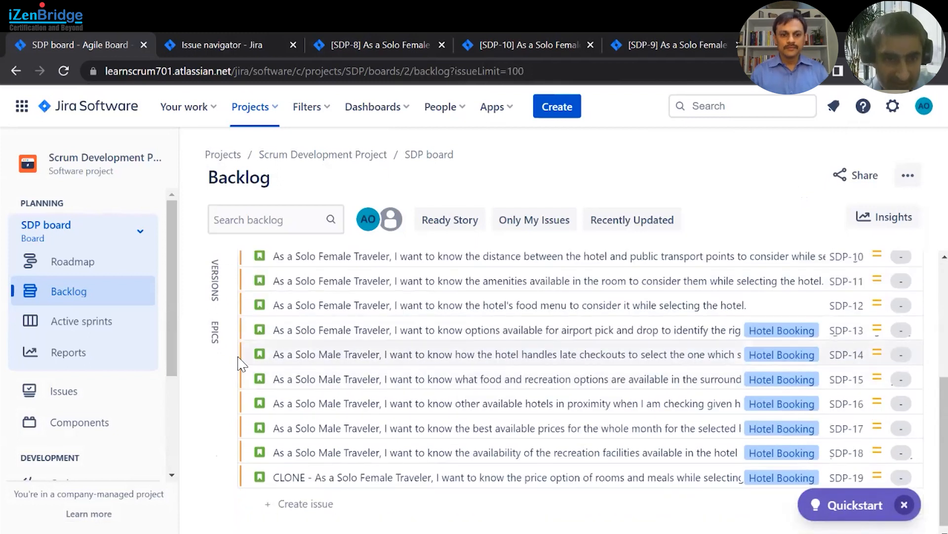
scroll(240, 356, up, 3)
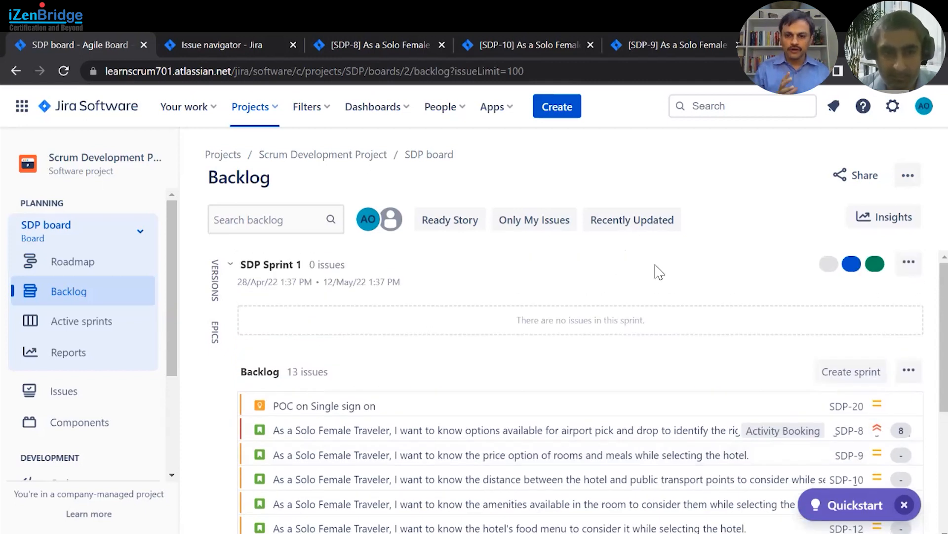
scroll(660, 272, down, 2)
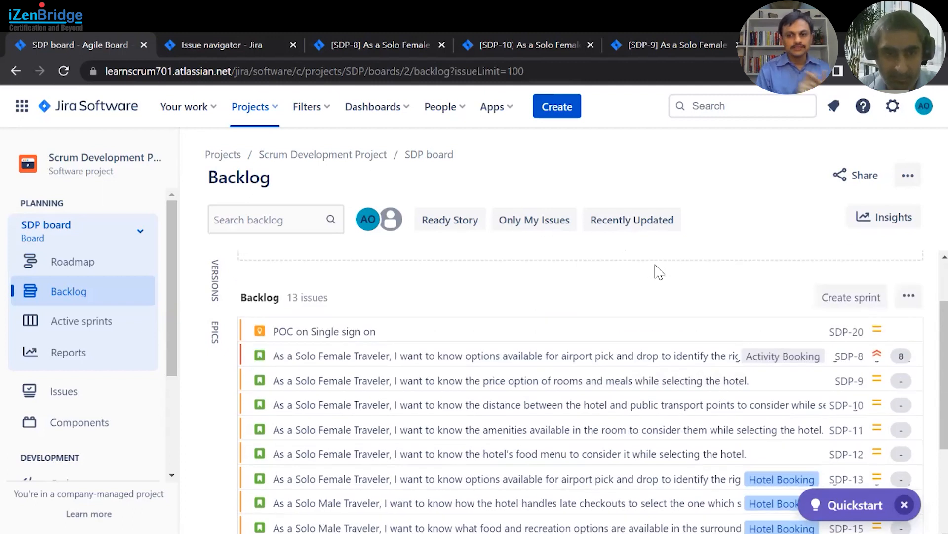